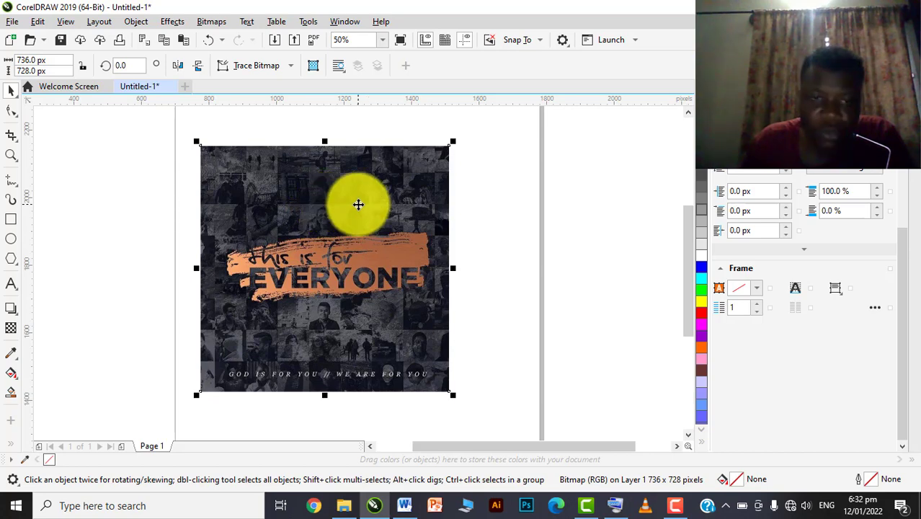
- Examine the reference flyer's photo-grid background, orange brush stroke, EVERYONE title and bottom tagline
scroll(335, 189, up, 1)
scroll(335, 188, down, 1)
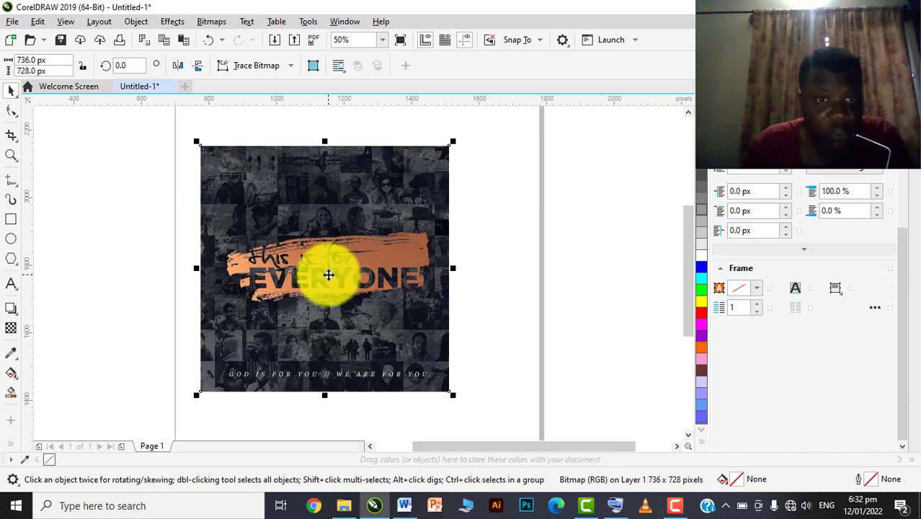
scroll(333, 270, up, 1)
scroll(353, 266, down, 1)
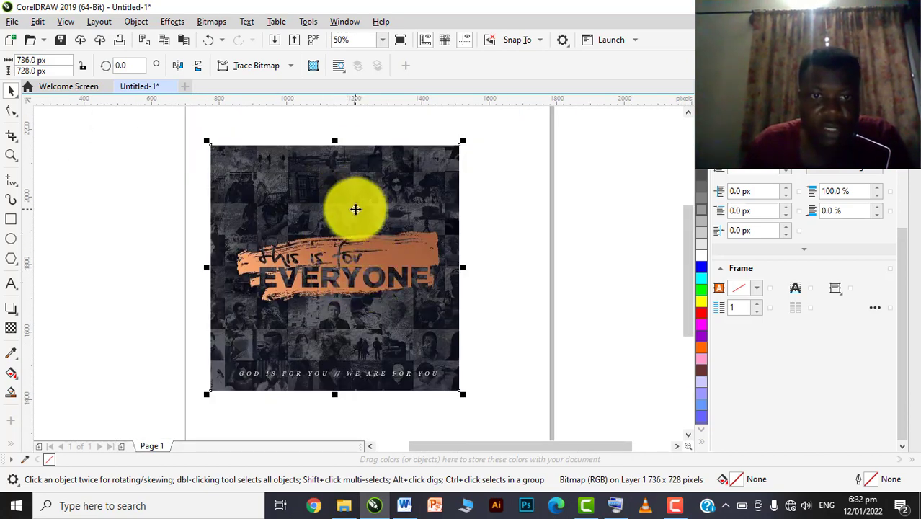
scroll(345, 214, up, 1)
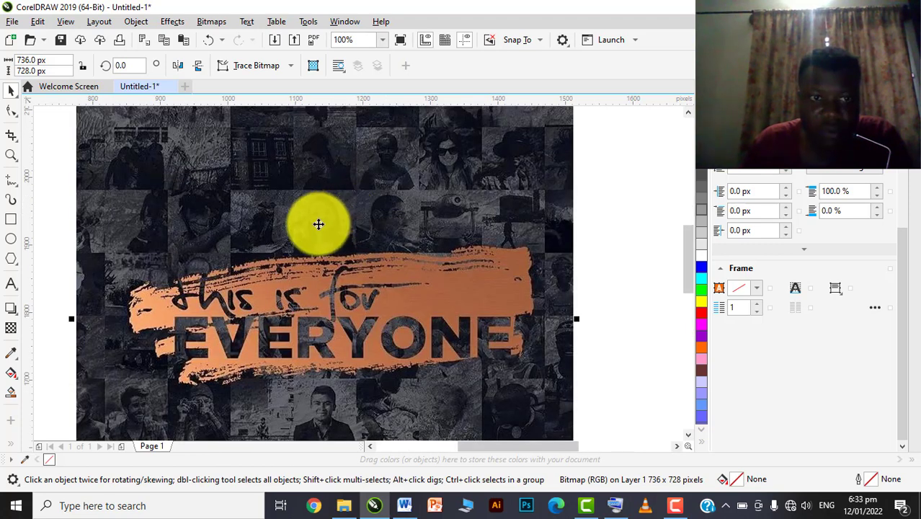
scroll(348, 231, down, 1)
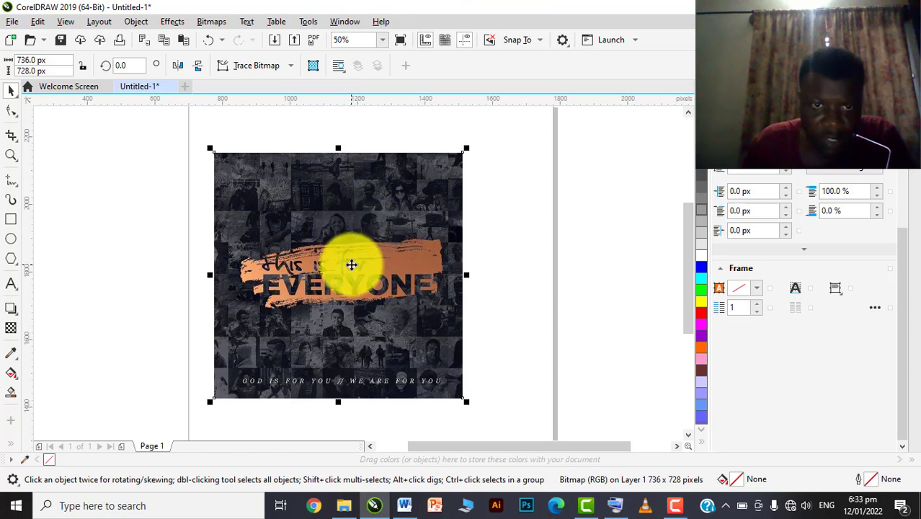
scroll(338, 209, up, 1)
scroll(320, 214, down, 1)
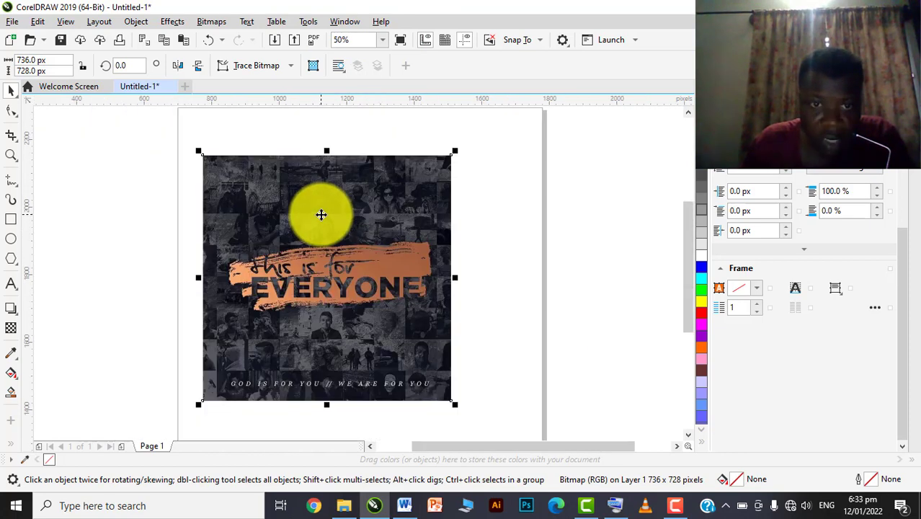
scroll(308, 278, up, 1)
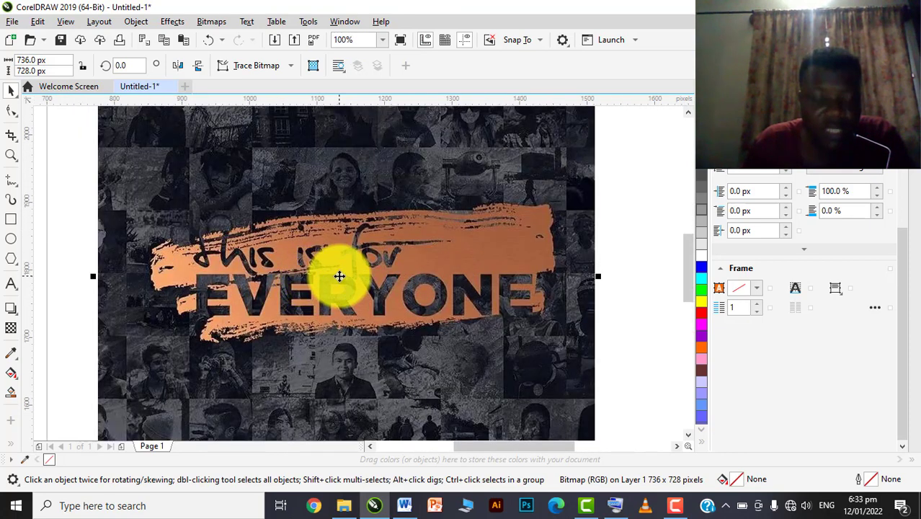
scroll(339, 276, down, 1)
scroll(324, 288, up, 1)
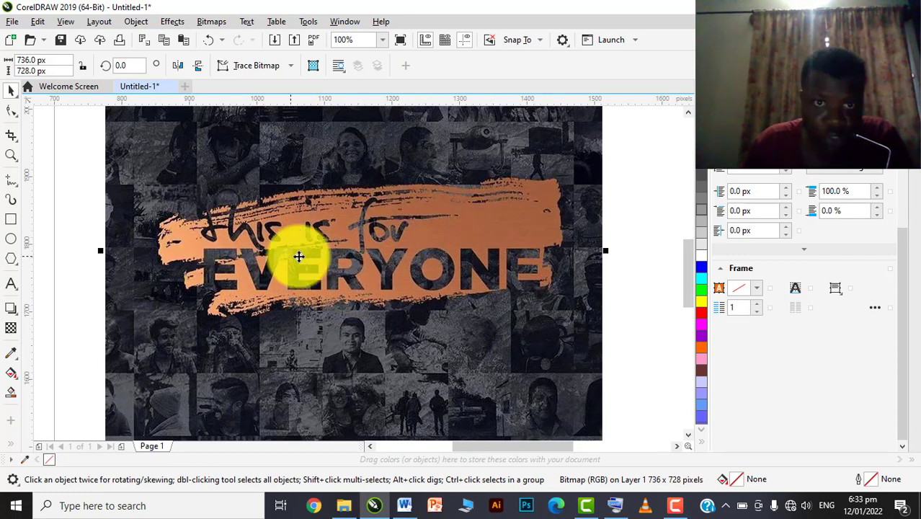
scroll(298, 256, down, 2)
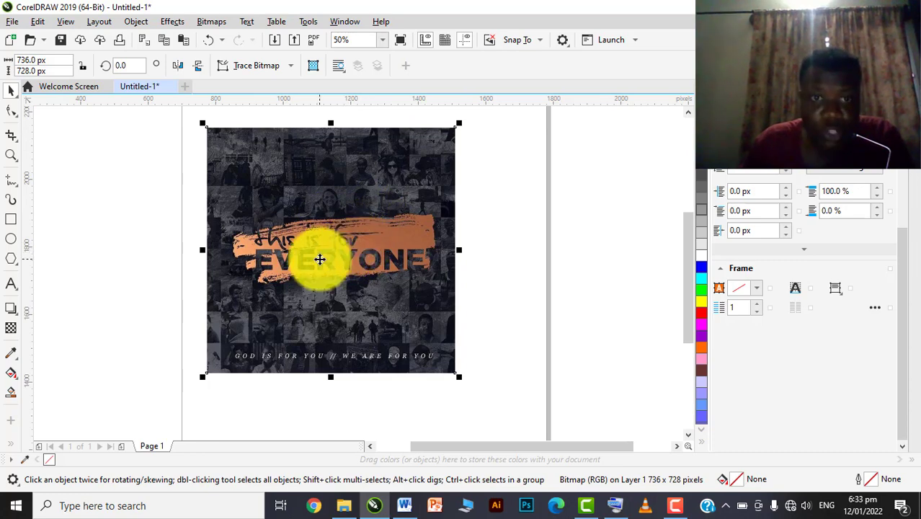
scroll(345, 249, down, 1)
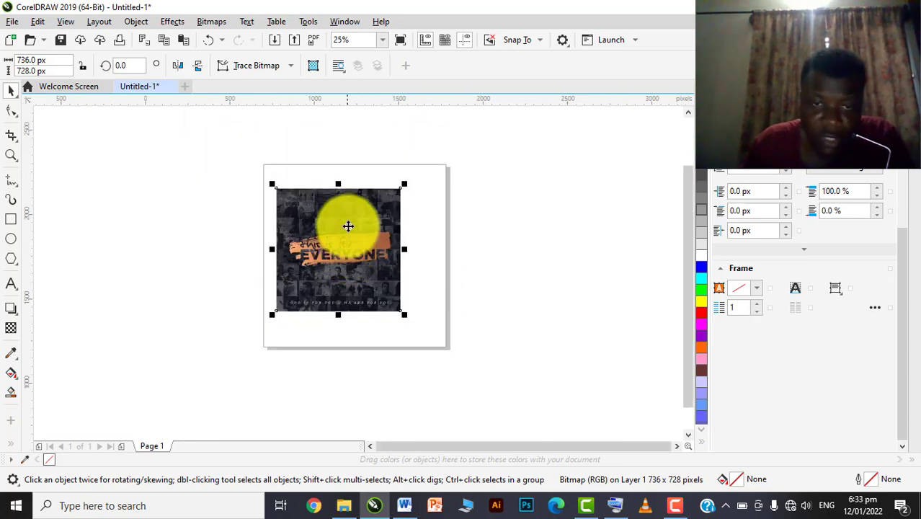
scroll(347, 227, up, 1)
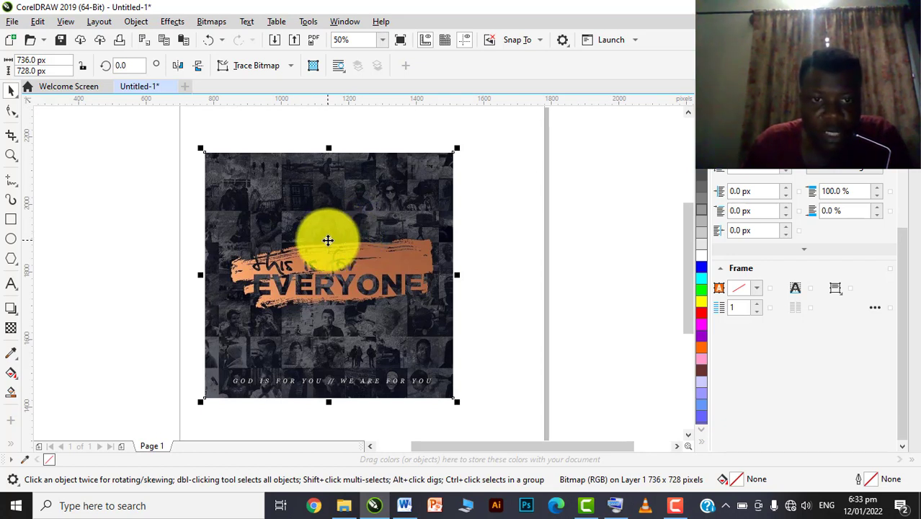
scroll(346, 238, down, 1)
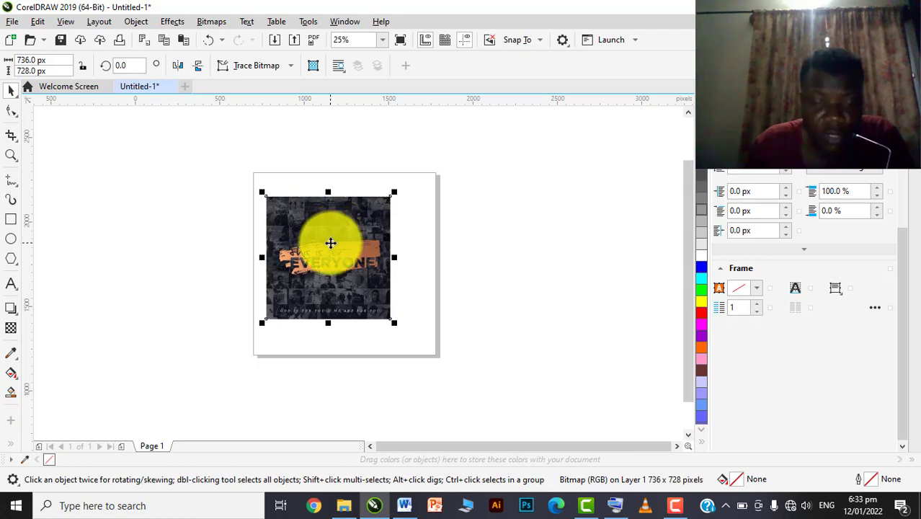
- Move the reference flyer off the page into the empty space just beyond the page's right edge
mouse_move(323, 261)
mouse_down()
mouse_move(516, 261)
mouse_move(413, 258)
mouse_up()
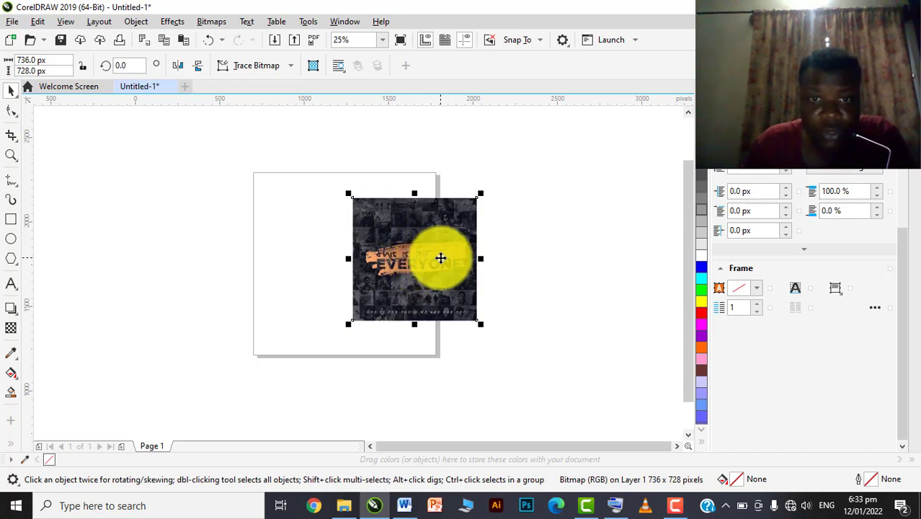
scroll(440, 257, up, 1)
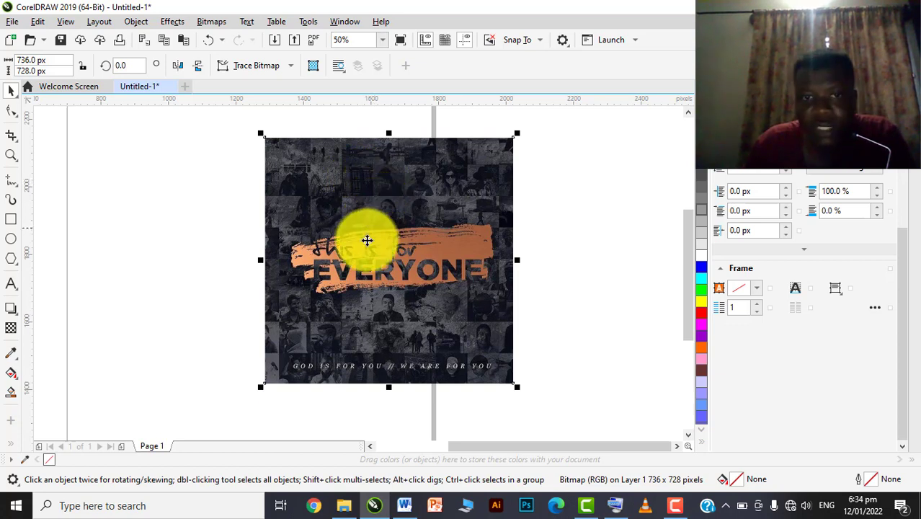
scroll(366, 243, down, 1)
drag(376, 247, 398, 245)
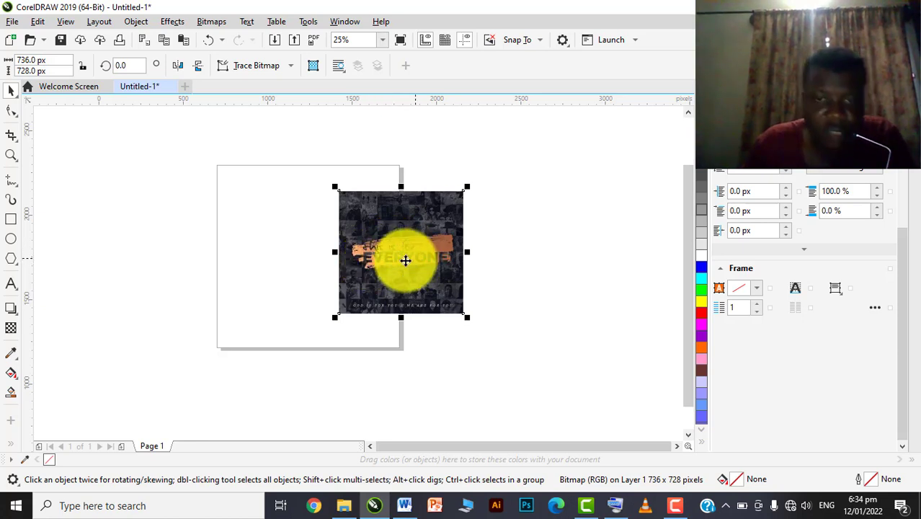
drag(406, 260, 475, 255)
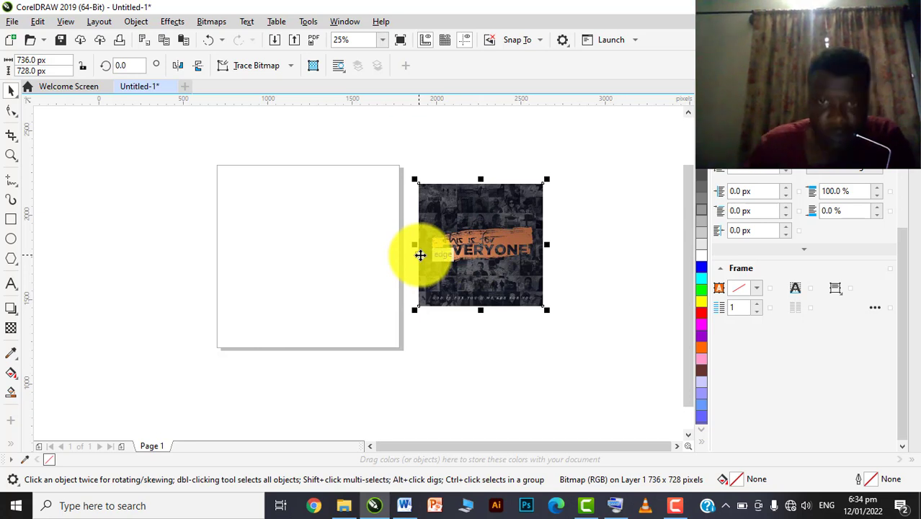
scroll(489, 195, up, 1)
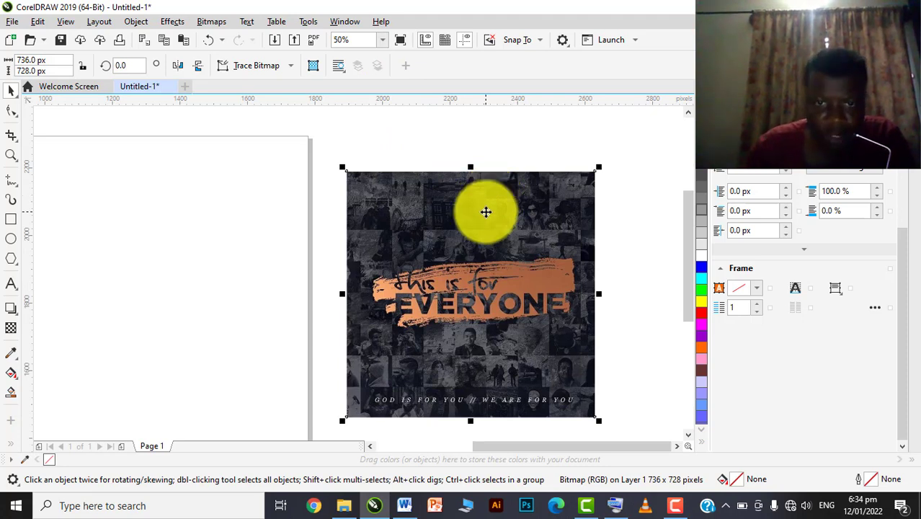
scroll(438, 192, down, 3)
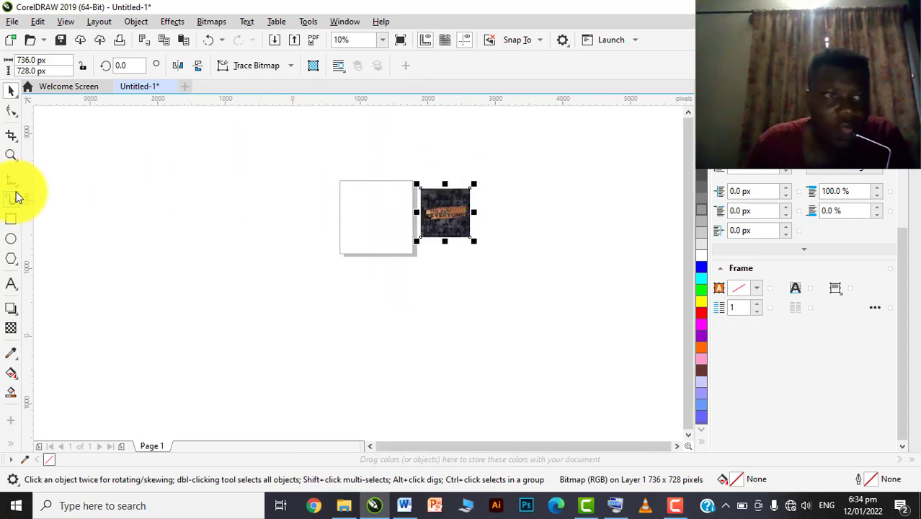
- Draw a rectangle on the blank page and set its size to 1080 by 1080 px
click(11, 217)
scroll(124, 163, up, 1)
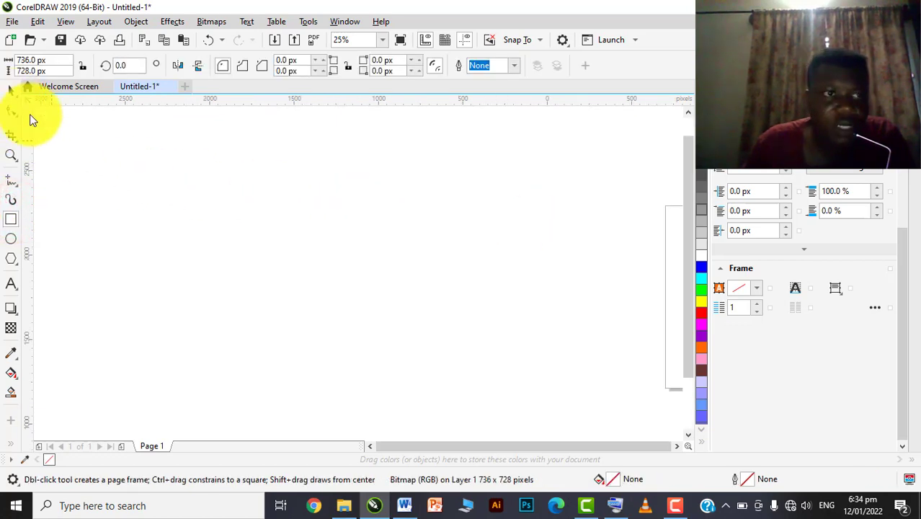
scroll(331, 245, down, 1)
scroll(556, 255, up, 2)
scroll(330, 231, down, 1)
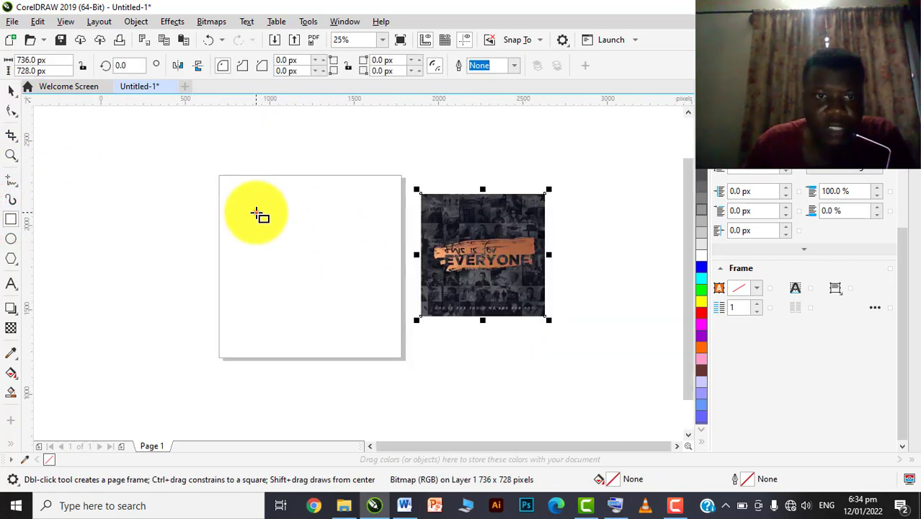
drag(258, 212, 339, 305)
click(56, 61)
text(1080)
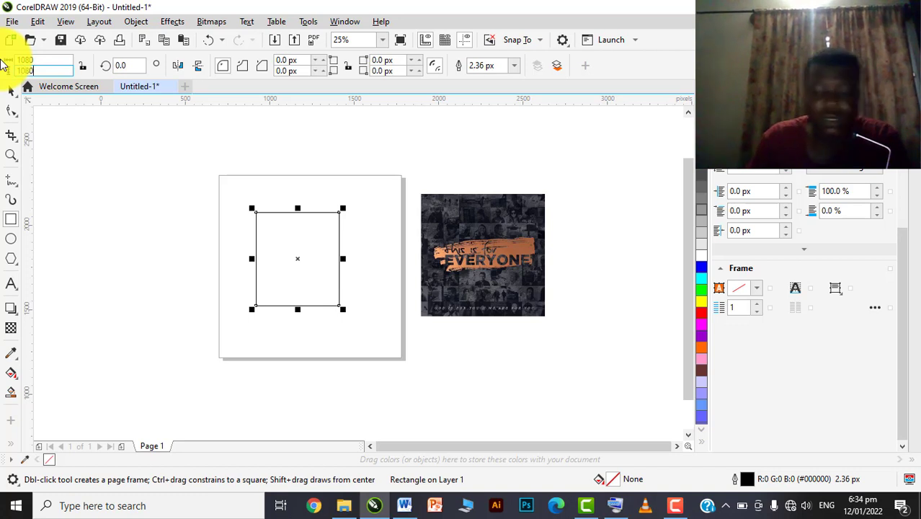
key(Return)
- Move the square so that it lies over the page with their edges roughly matching
click(10, 88)
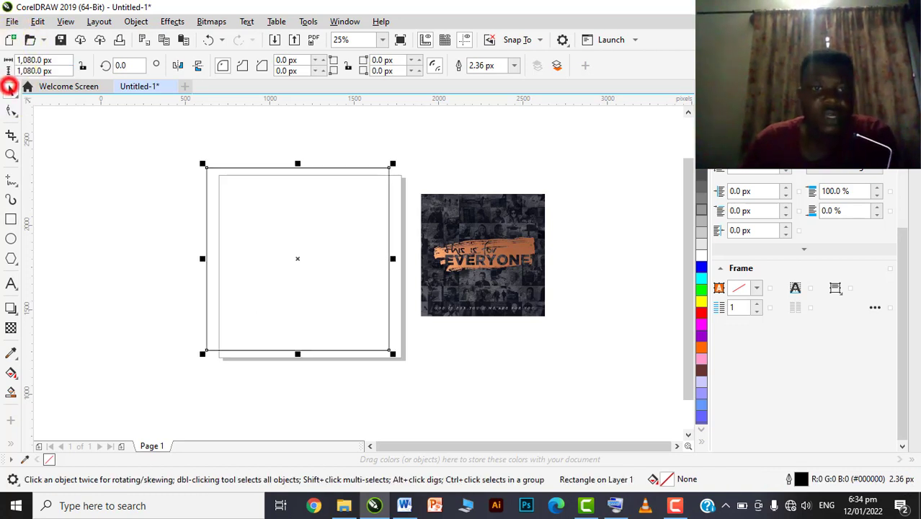
drag(329, 213, 362, 214)
scroll(453, 202, up, 1)
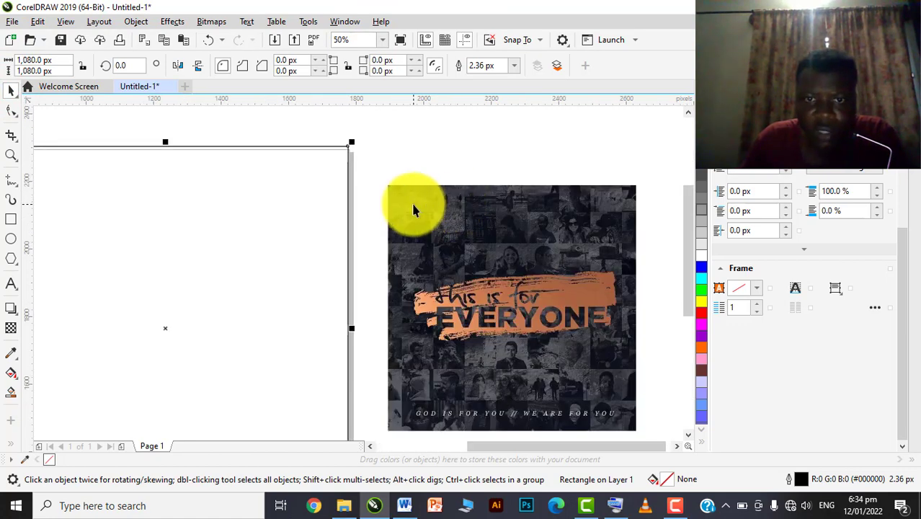
scroll(595, 213, down, 1)
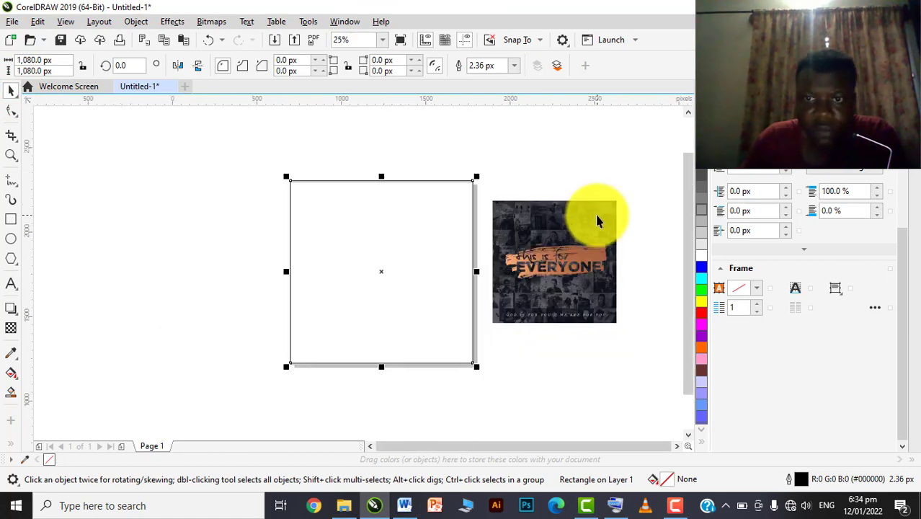
- Switch to File Explorer and browse the HD images folder inside Documents > Current Bluettooth for photos of people
click(344, 505)
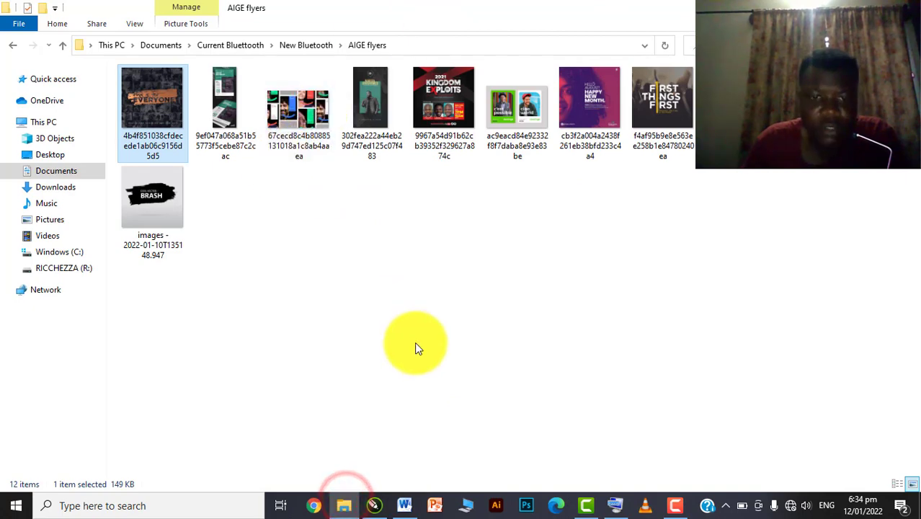
click(466, 505)
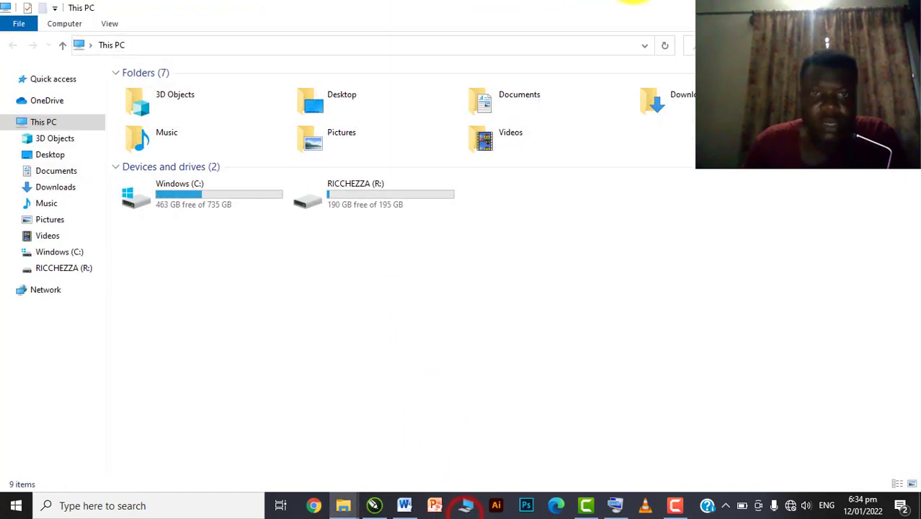
double_click(549, 108)
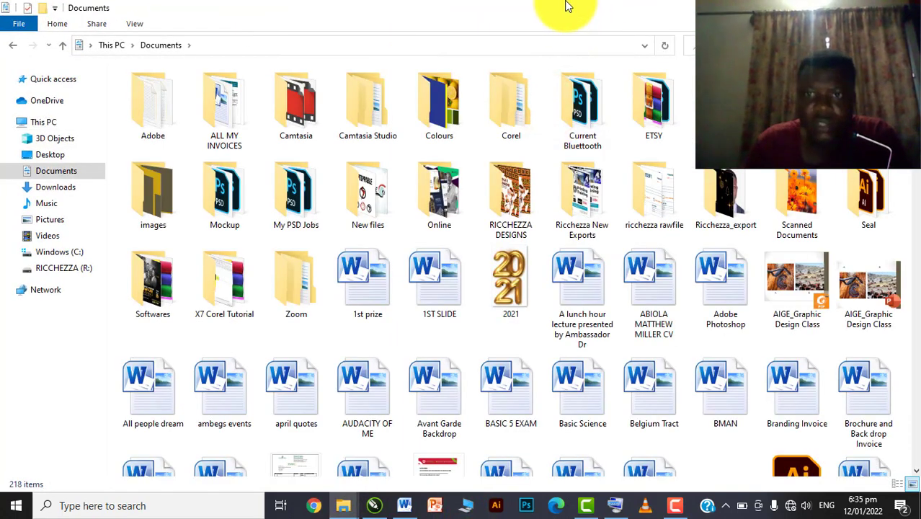
double_click(578, 109)
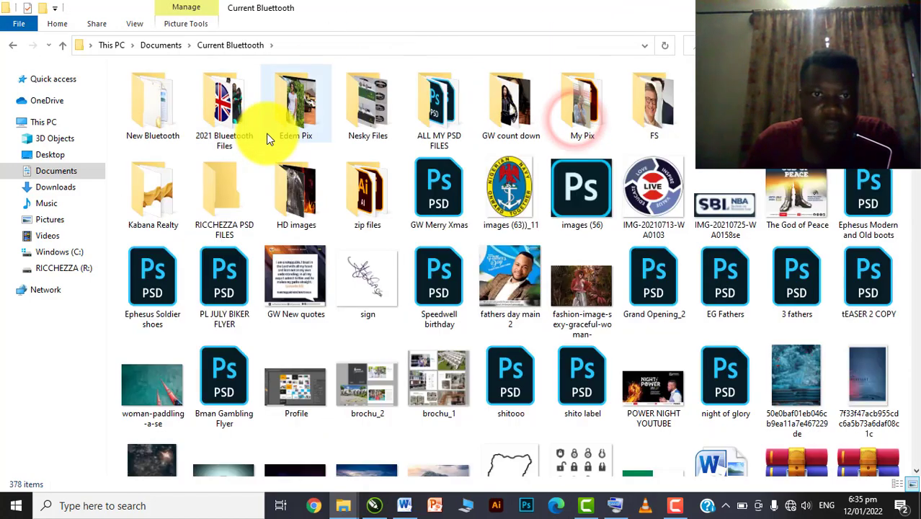
double_click(297, 209)
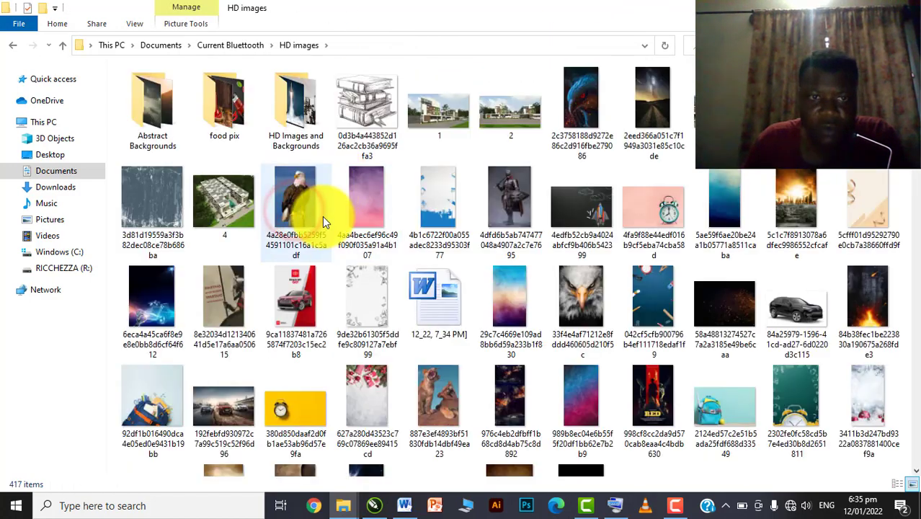
scroll(322, 217, down, 3)
scroll(361, 302, down, 10)
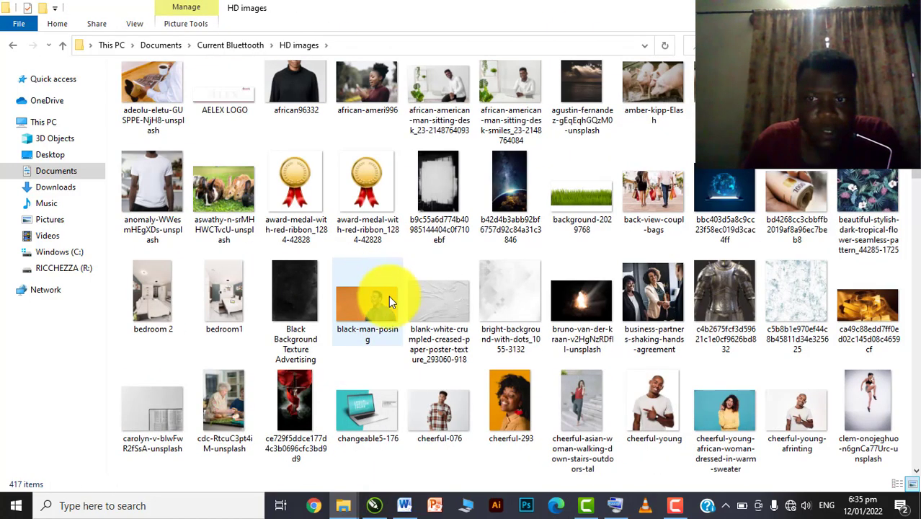
- Import the black-man-posing photo, the business-partners photo and the six cheerful people photos together into the CorelDRAW document
click(354, 301)
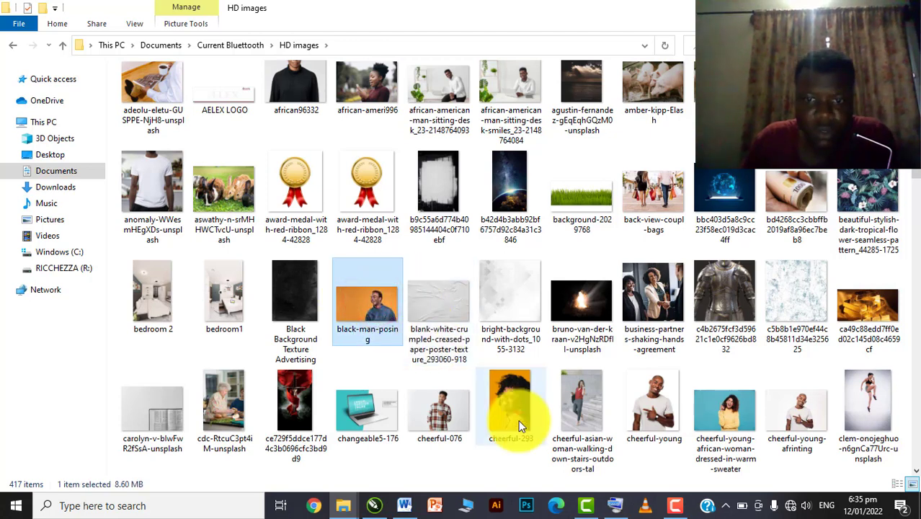
ctrl+click(432, 410)
ctrl+click(512, 399)
ctrl+click(573, 395)
ctrl+click(648, 394)
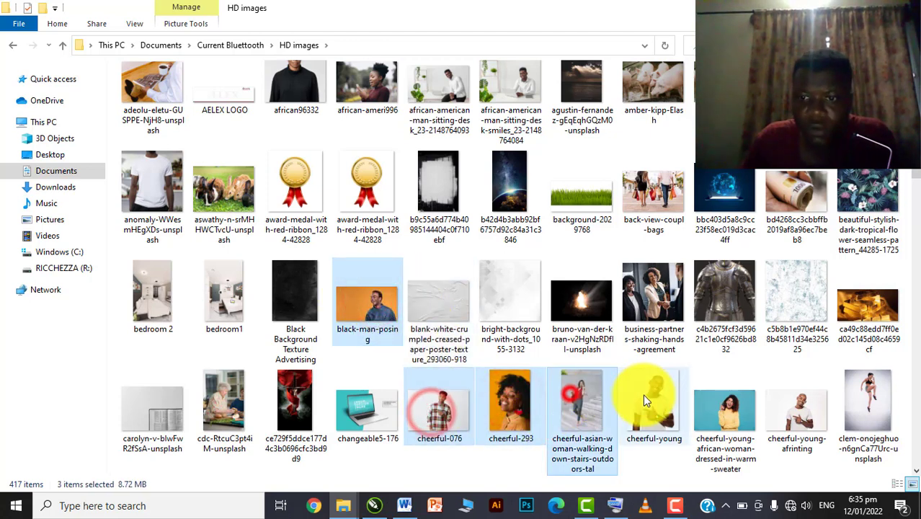
ctrl+click(712, 405)
ctrl+click(801, 409)
ctrl+click(654, 308)
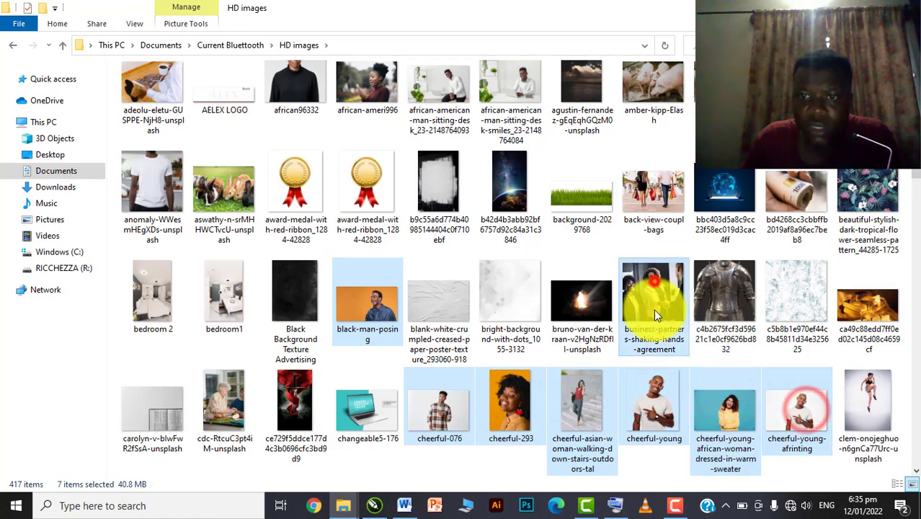
drag(653, 309, 235, 261)
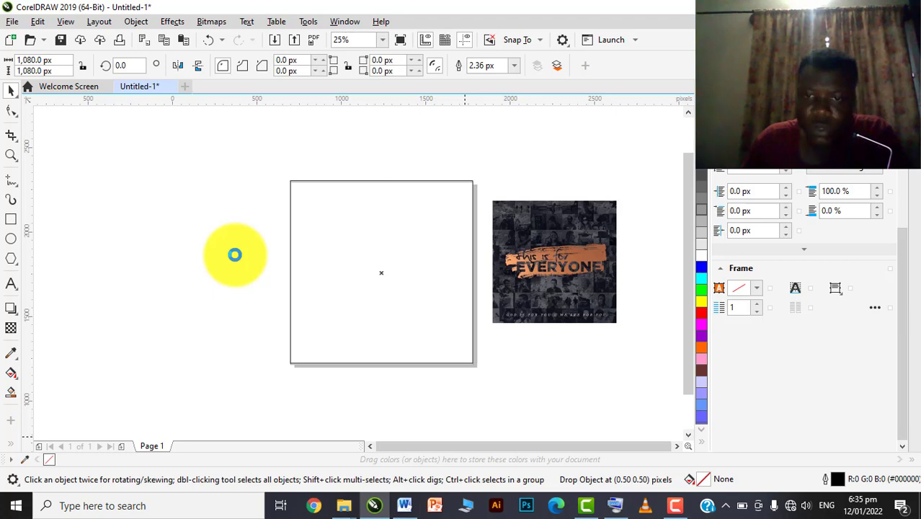
- Place the imported photos on the canvas and move the laughing man's orange photo off the stack
drag(235, 255, 237, 254)
scroll(238, 253, down, 5)
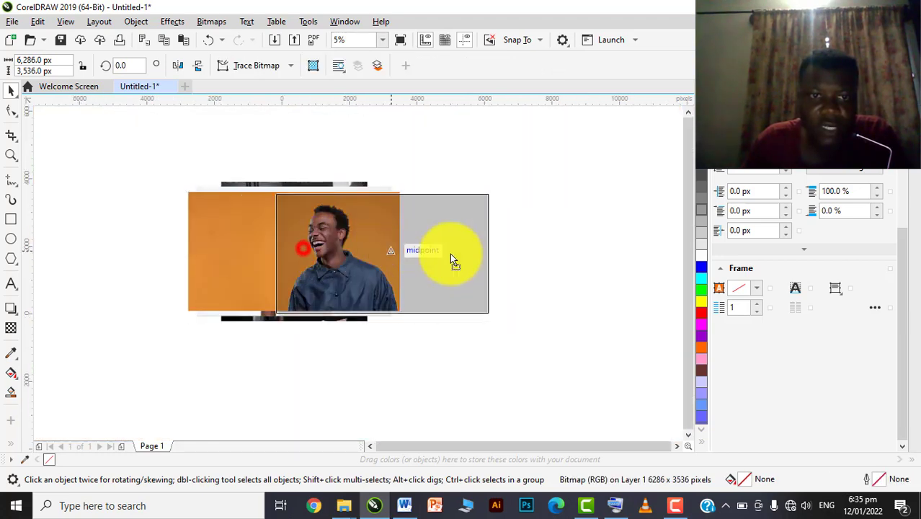
scroll(433, 243, up, 1)
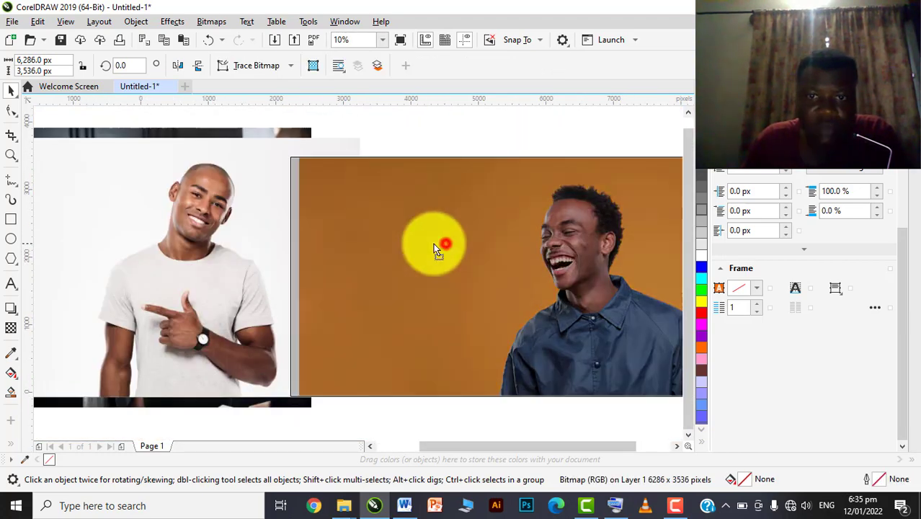
drag(433, 243, 412, 238)
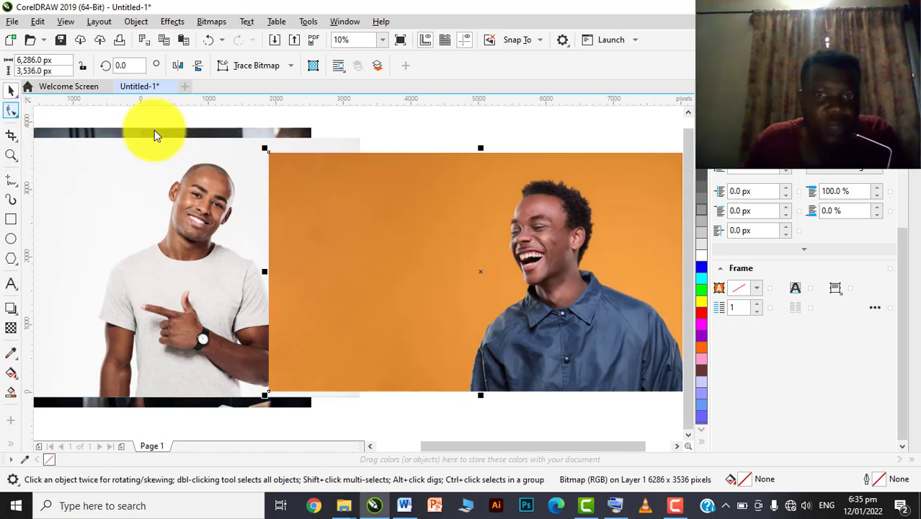
- Crop the empty orange background beside the laughing man with the Shape tool, leaving a nearly square photo
click(11, 111)
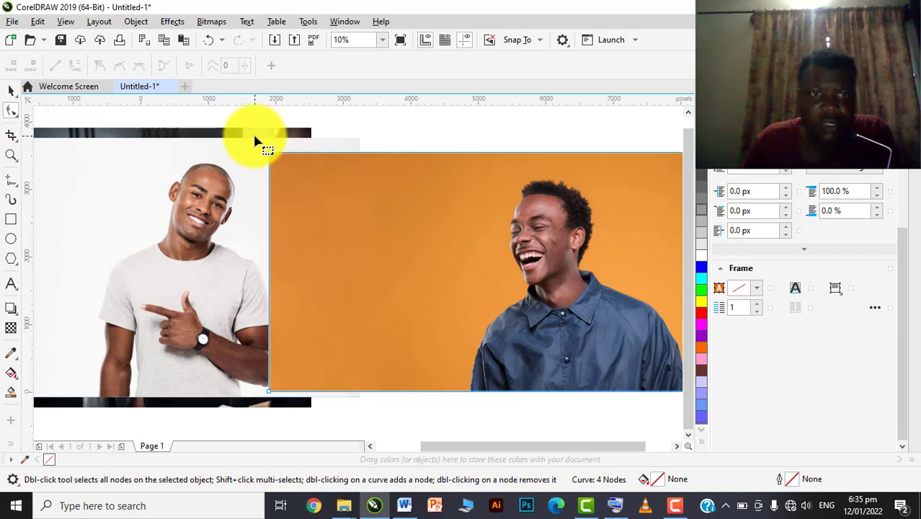
drag(255, 136, 313, 432)
drag(271, 389, 445, 375)
- Crop both sides of the white T-shirt man's photo closer to him and move it clear of the stack
scroll(308, 345, down, 2)
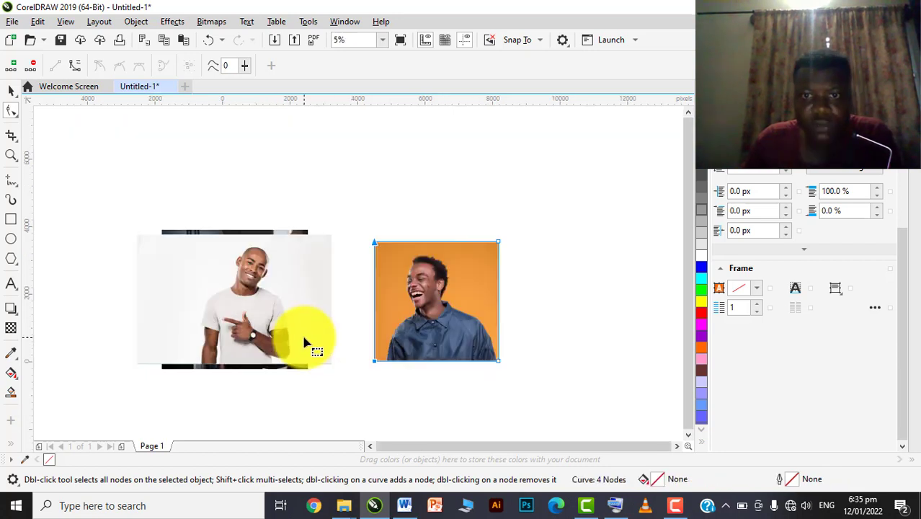
click(223, 338)
drag(109, 205, 189, 367)
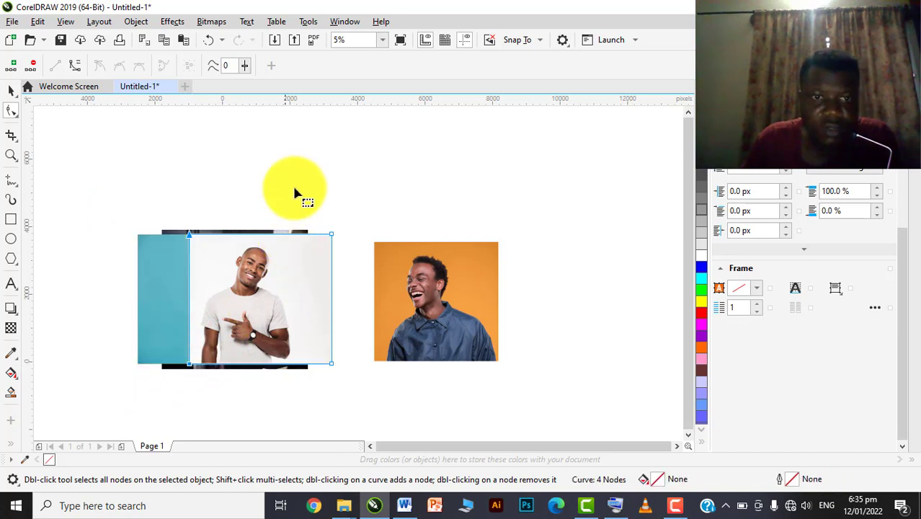
drag(309, 212, 307, 368)
click(11, 91)
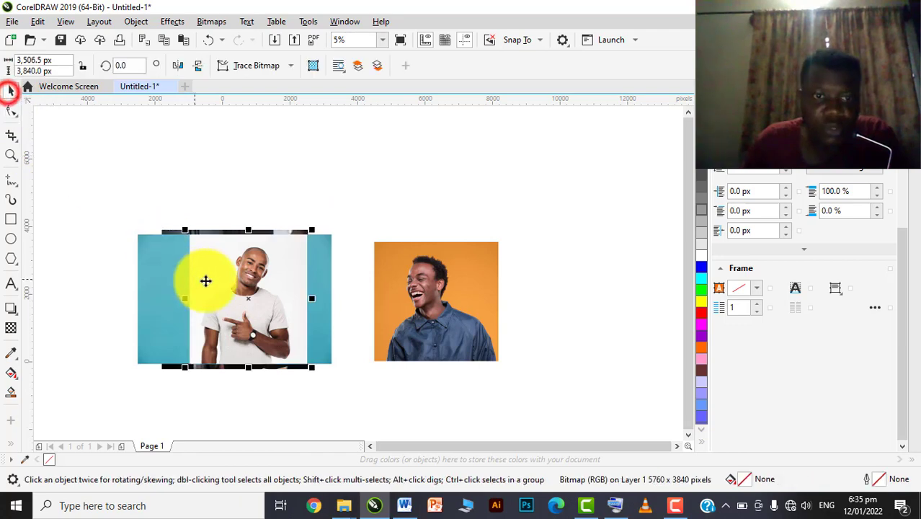
drag(205, 280, 565, 216)
- Crop both sides of the yellow-sweater woman's photo closer to her and move it over by the other cropped photos
scroll(288, 259, up, 3)
scroll(383, 258, down, 2)
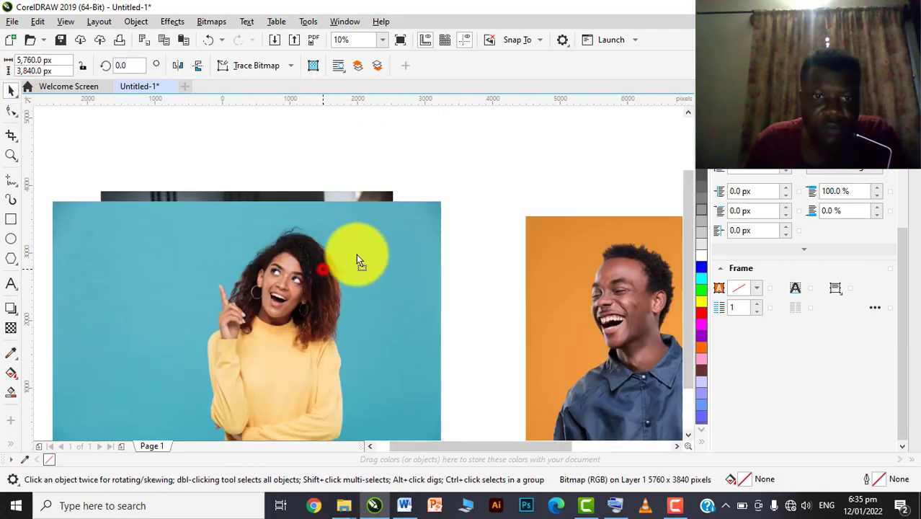
drag(356, 254, 356, 249)
click(11, 110)
scroll(103, 137, down, 2)
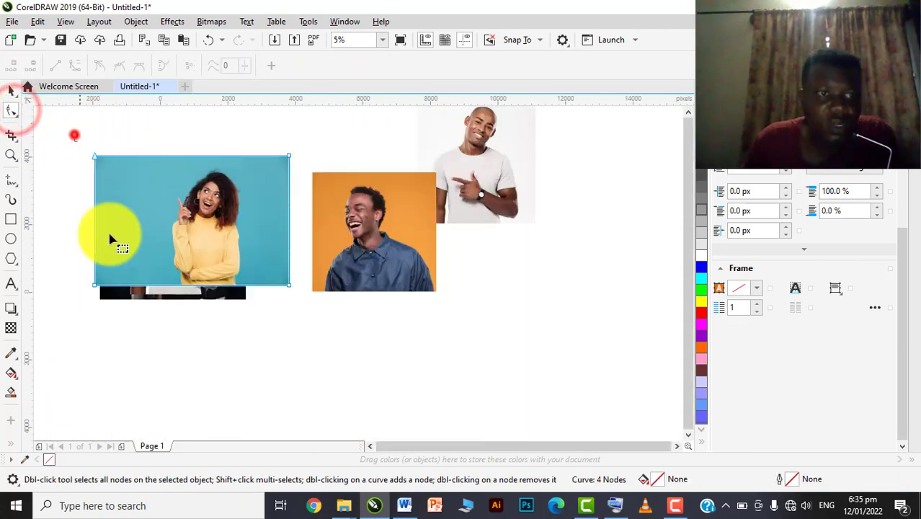
drag(94, 285, 166, 285)
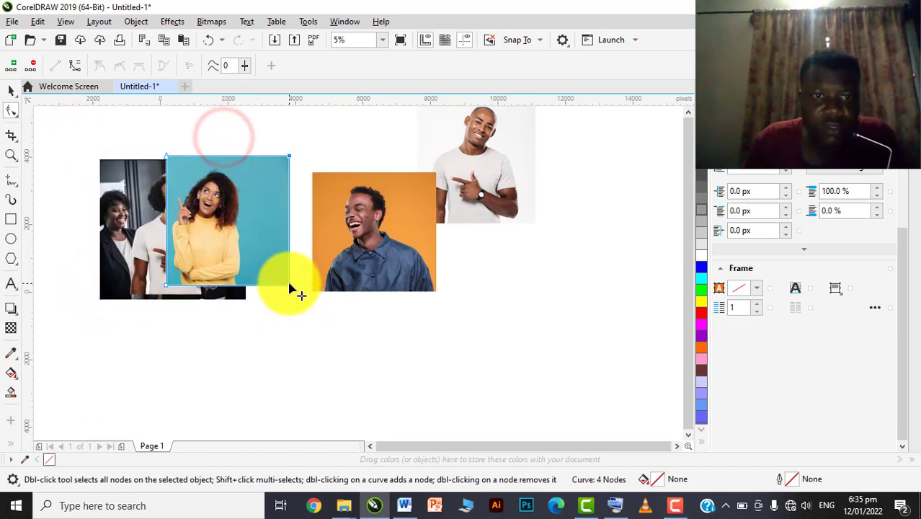
drag(289, 289, 246, 285)
click(10, 88)
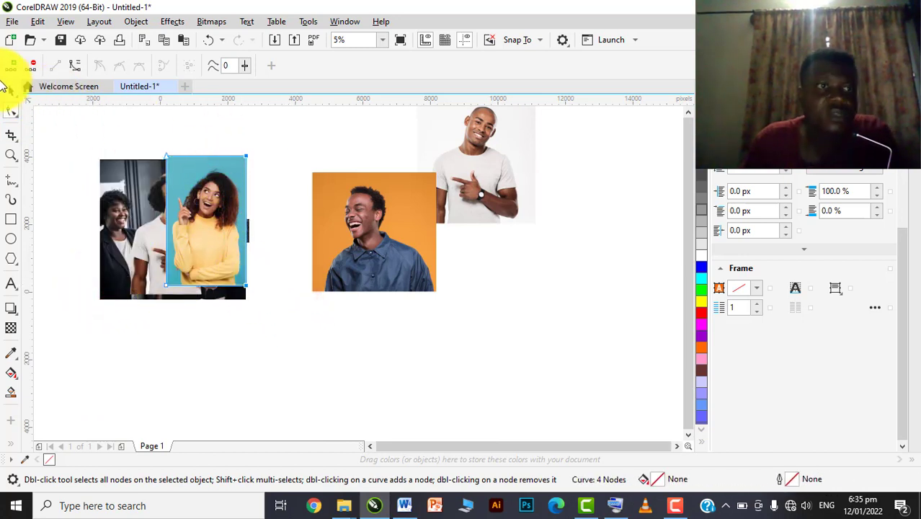
drag(192, 203, 412, 260)
- Spread the remaining stacked photos around the canvas, clear of the page and the reference flyer
scroll(177, 203, up, 1)
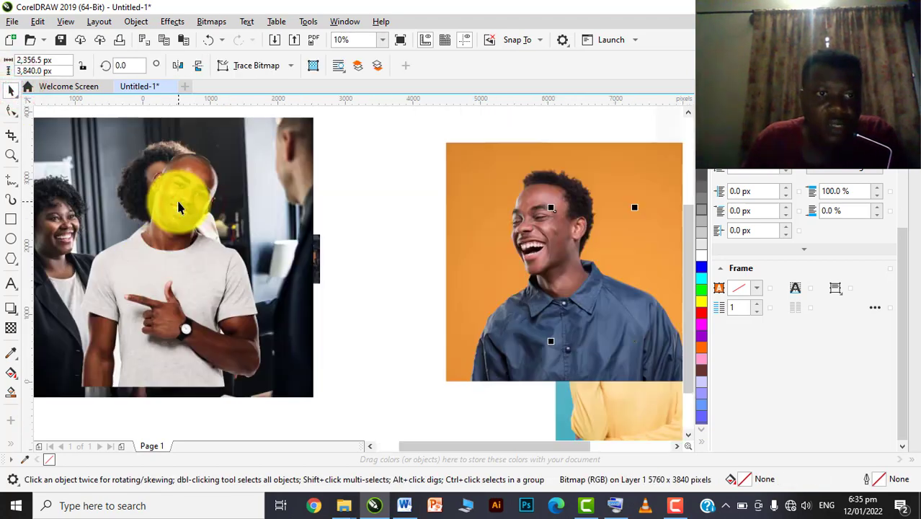
drag(177, 203, 472, 262)
scroll(287, 213, down, 1)
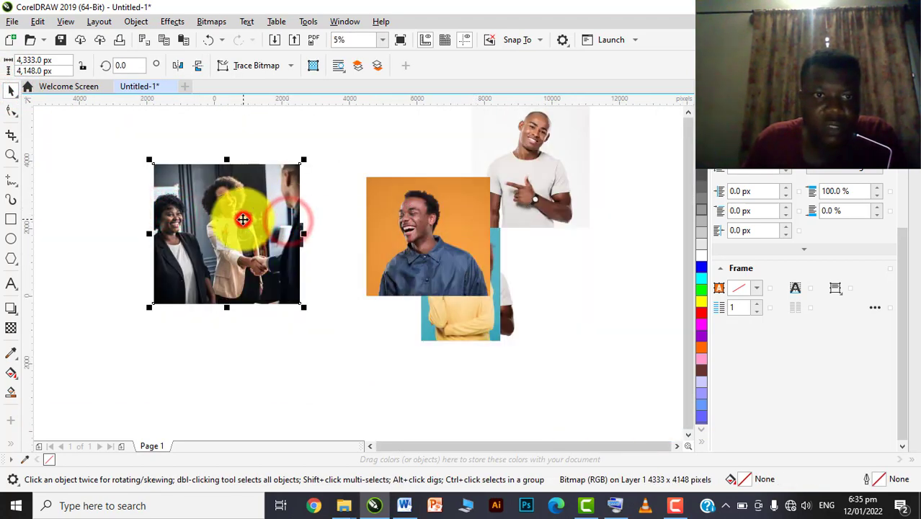
drag(242, 219, 430, 214)
drag(225, 231, 399, 360)
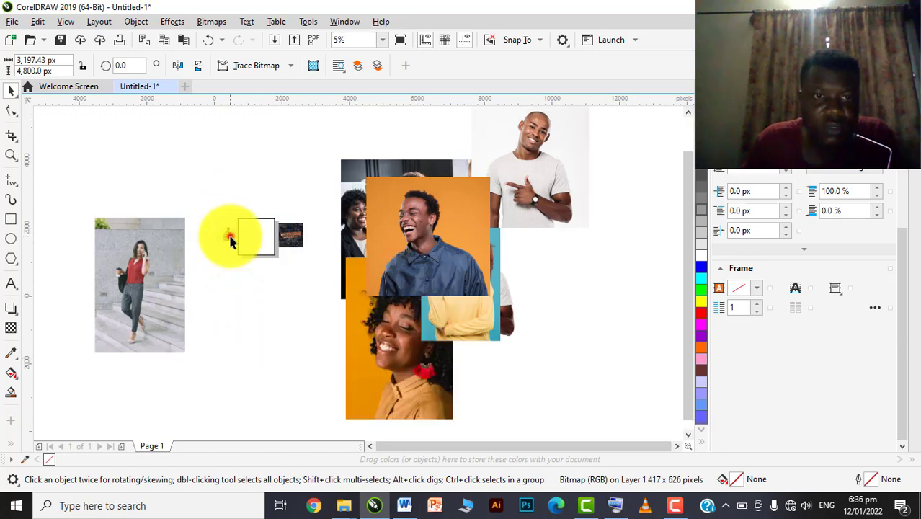
drag(230, 237, 262, 348)
drag(219, 287, 227, 314)
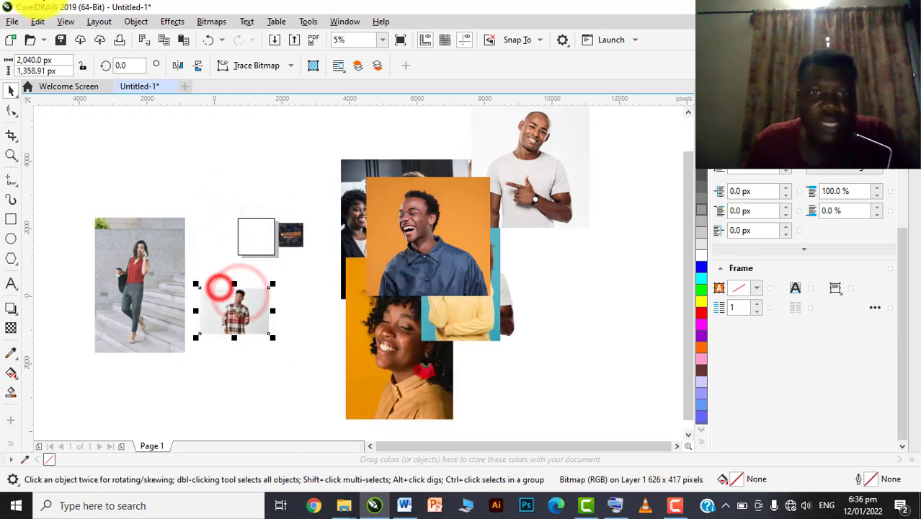
- Centre the 1080 px square on the page
scroll(260, 234, up, 3)
scroll(296, 241, down, 2)
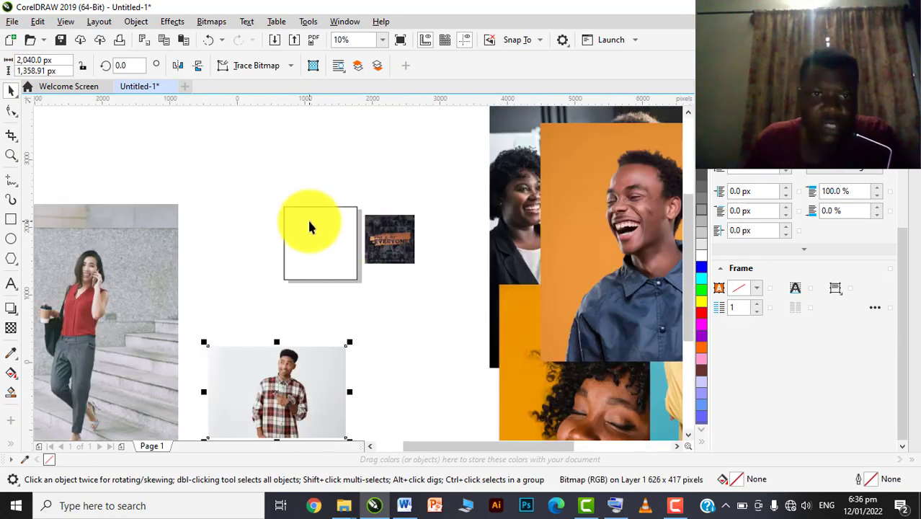
scroll(309, 227, up, 2)
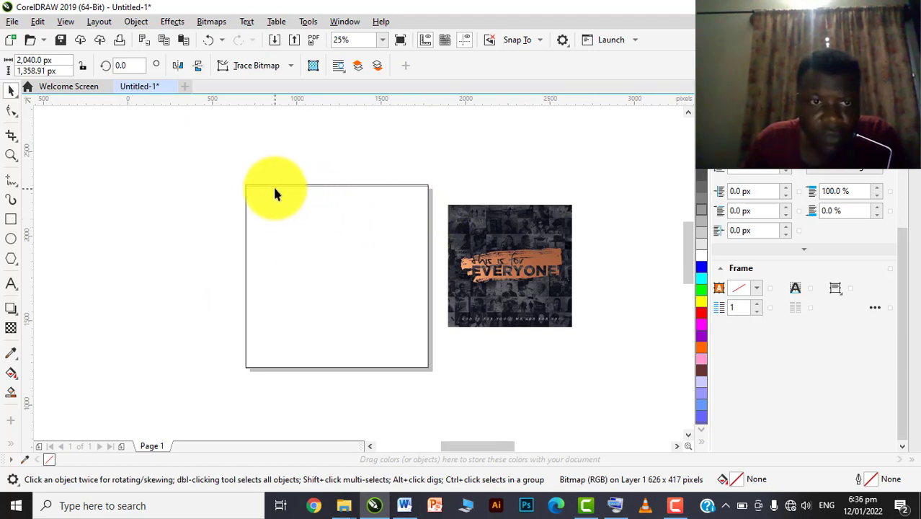
click(319, 205)
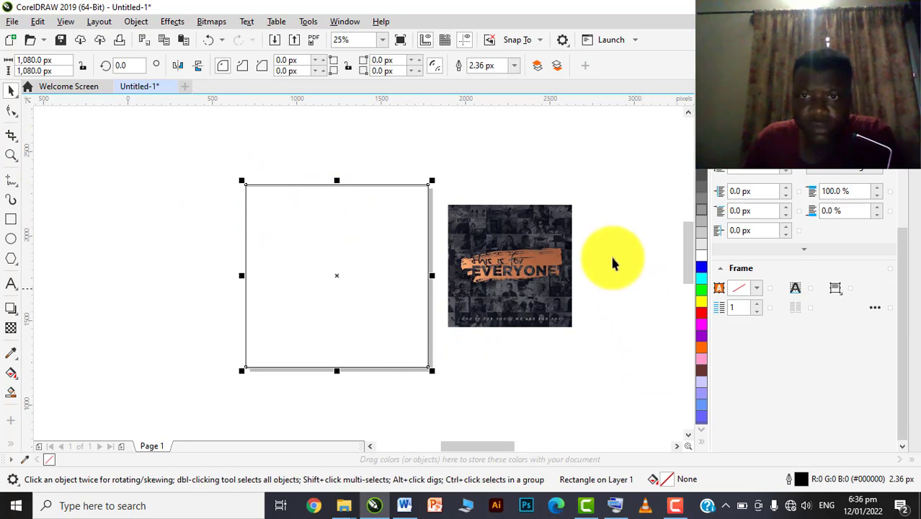
click(615, 505)
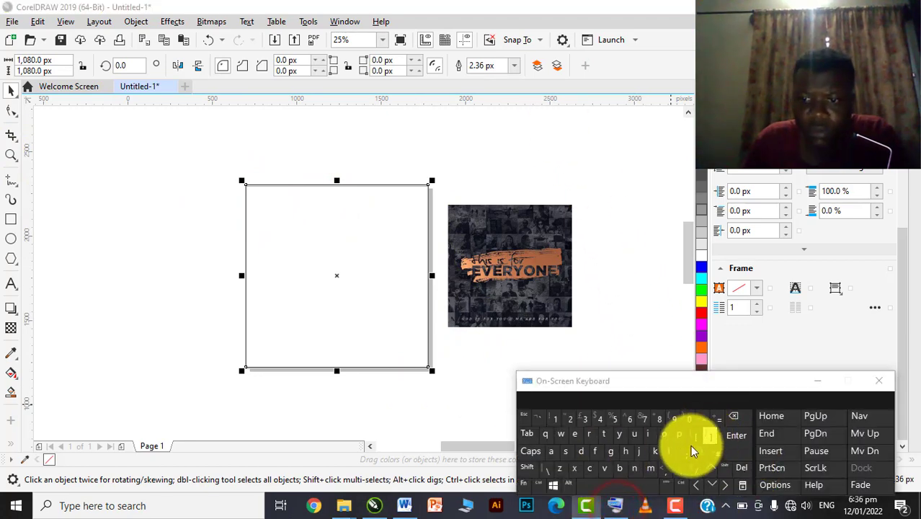
click(682, 440)
click(157, 284)
click(313, 277)
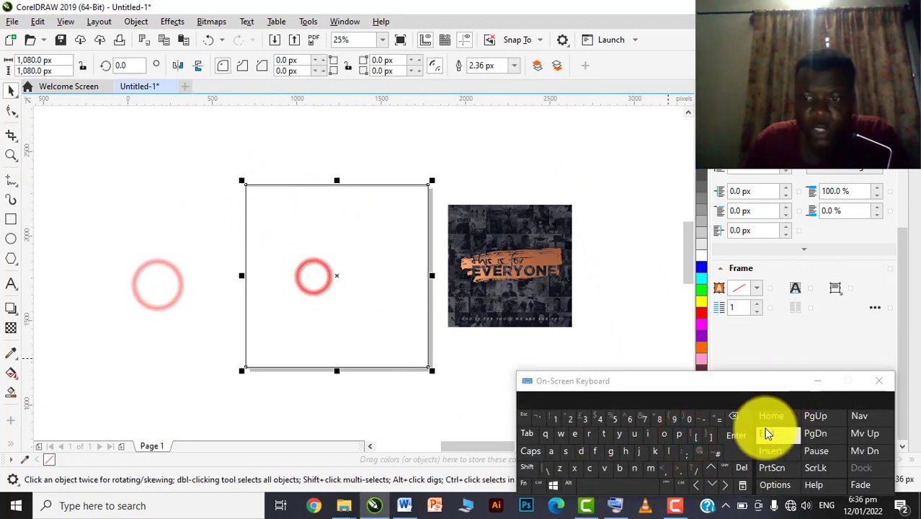
click(679, 435)
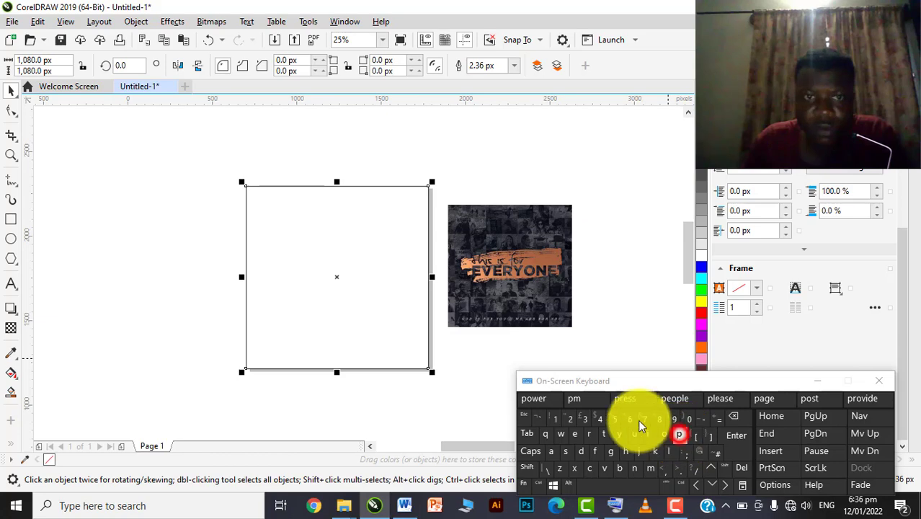
click(819, 381)
click(381, 141)
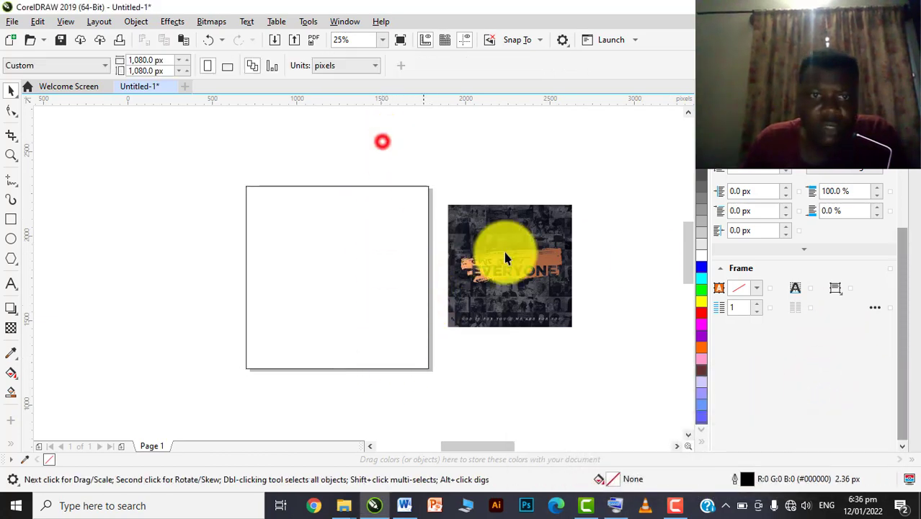
- Fill the square with light grey (RGB 204, 204, 204) and make a copy of it 270 px wide
click(352, 298)
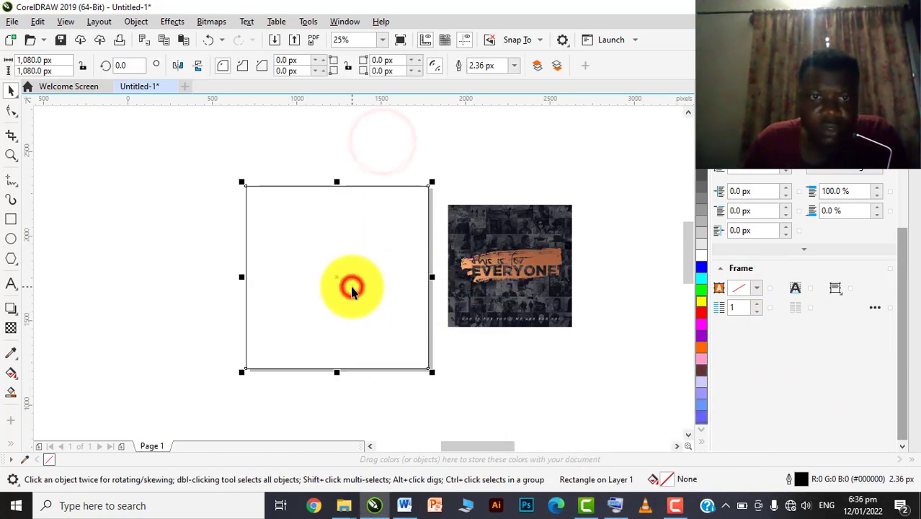
click(698, 230)
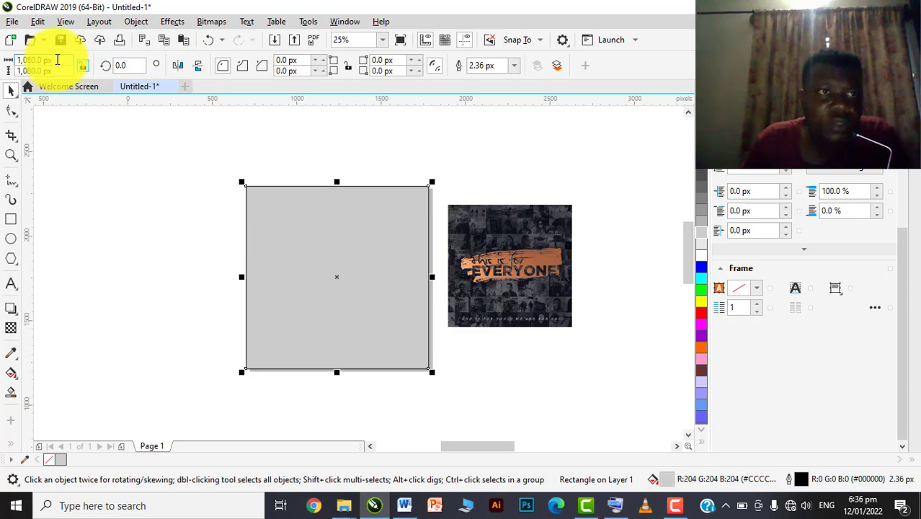
text(/)
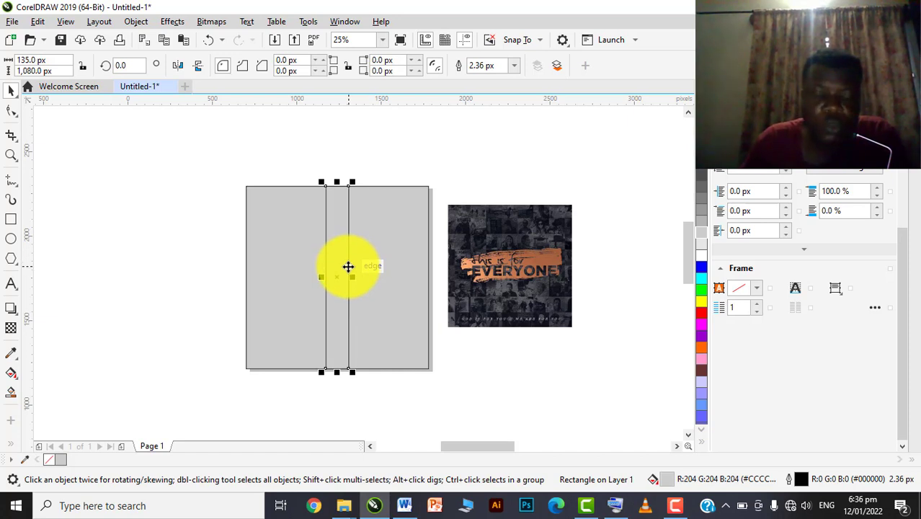
click(58, 60)
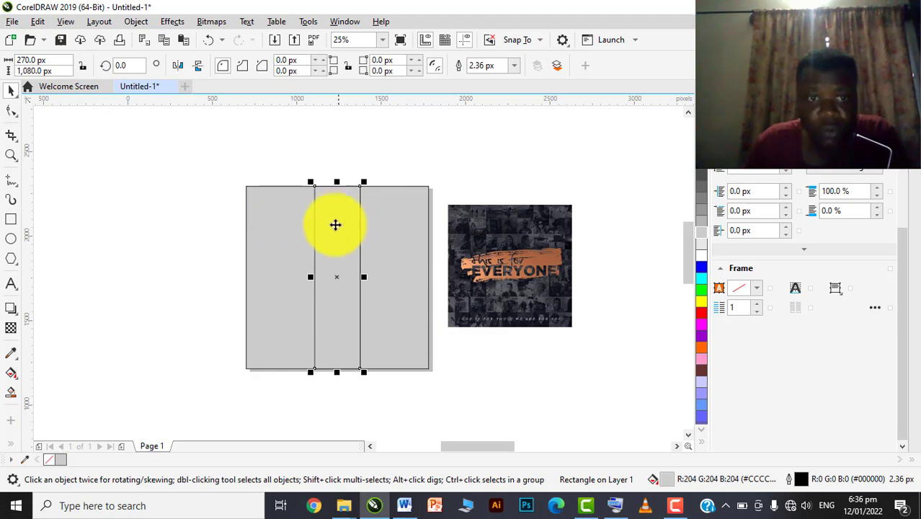
- Arrange copies of the 270 px strip side by side as four columns across the square
scroll(341, 239, up, 2)
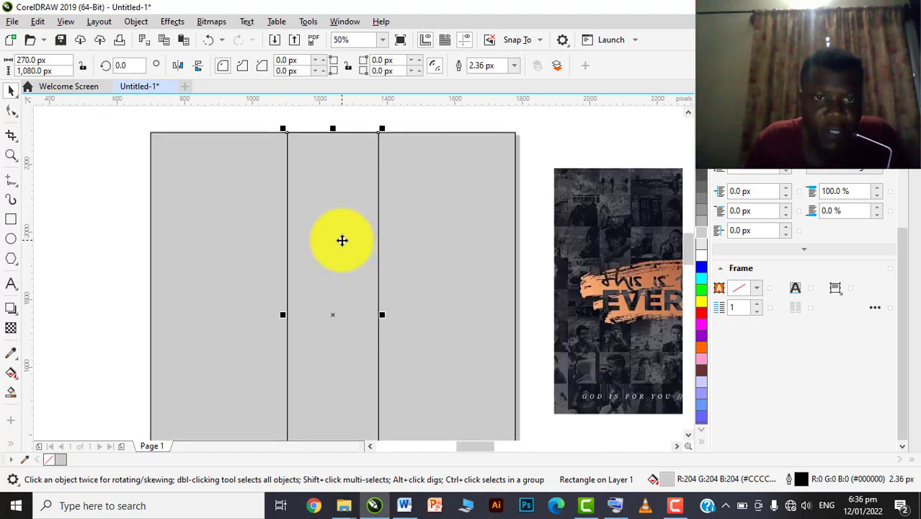
drag(219, 243, 345, 253)
scroll(226, 242, down, 2)
click(270, 156)
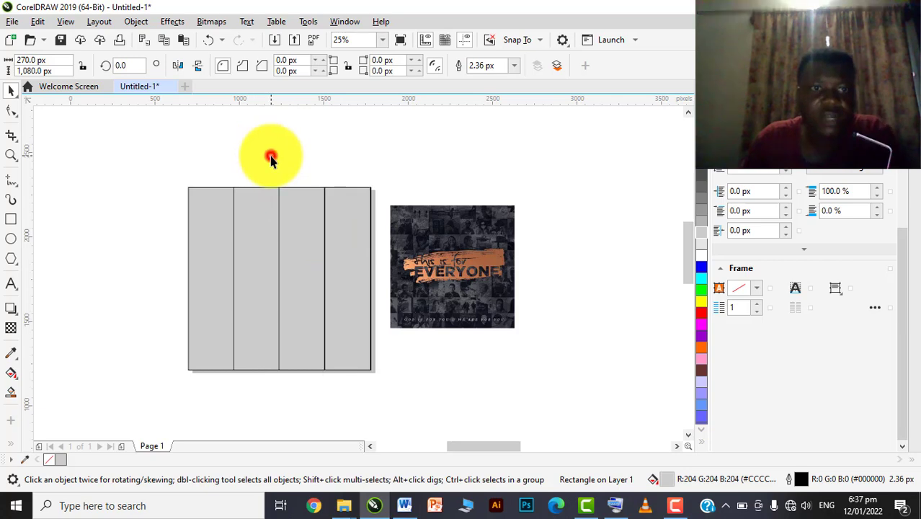
- Shorten the four strips together to about 295 px high along the square's upper edge and fill them with dark brown
scroll(276, 192, up, 1)
scroll(330, 191, down, 2)
scroll(329, 198, down, 1)
click(329, 198)
scroll(329, 198, up, 2)
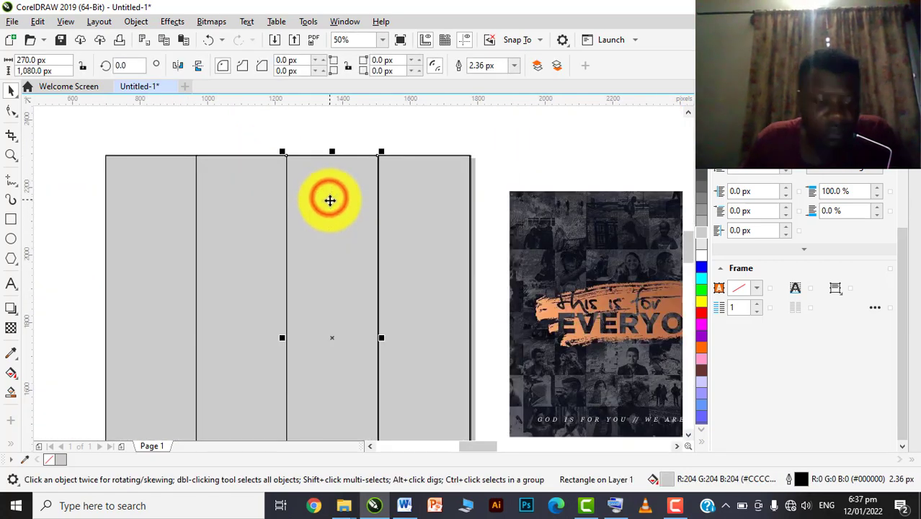
scroll(329, 198, down, 1)
shift+click(309, 214)
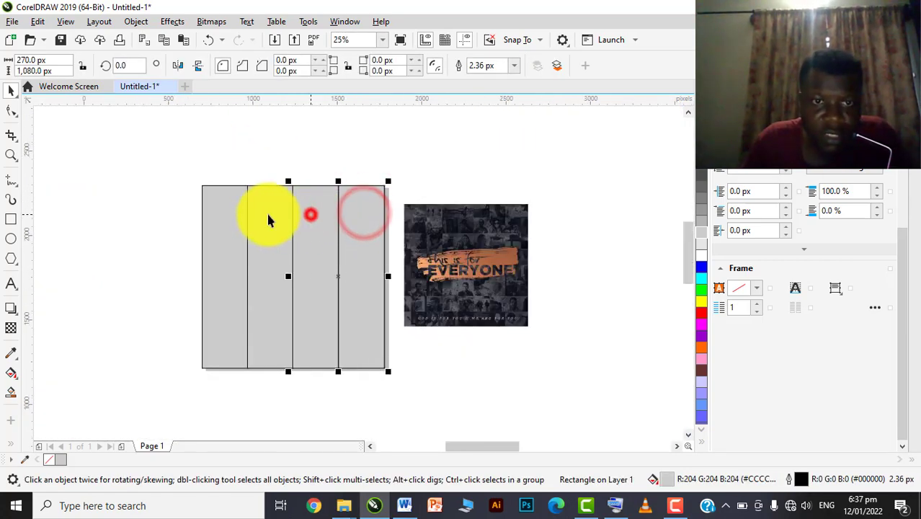
shift+click(265, 214)
shift+click(229, 215)
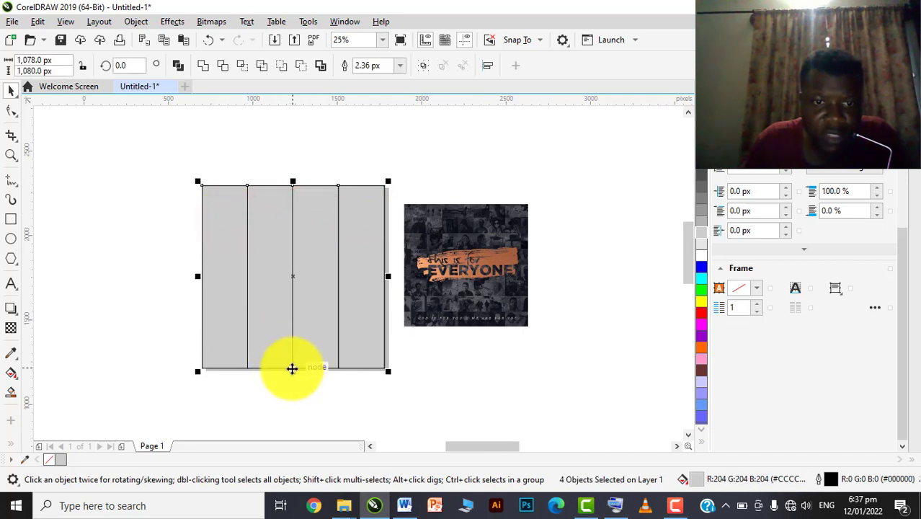
drag(292, 371, 292, 238)
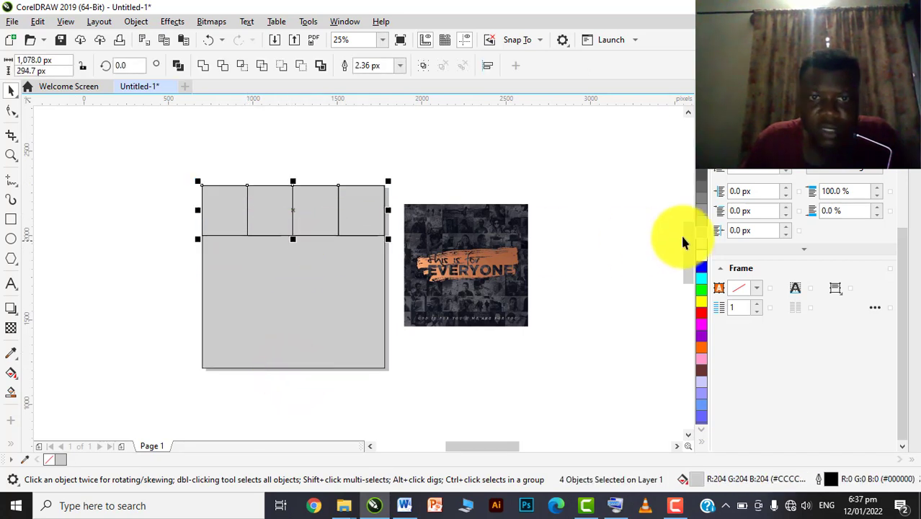
click(699, 370)
click(353, 148)
- Move the photo of the woman on the phone up and closer to the square
scroll(354, 148, down, 3)
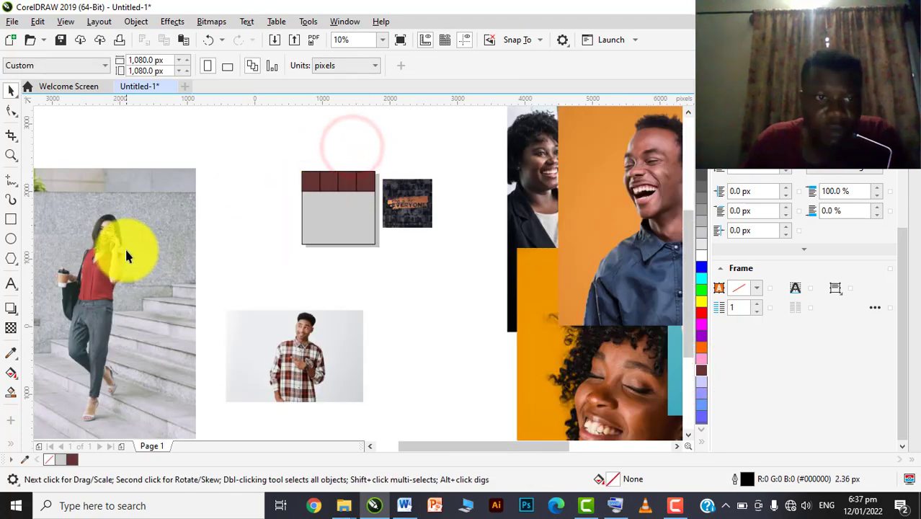
drag(126, 256, 161, 173)
scroll(327, 170, up, 2)
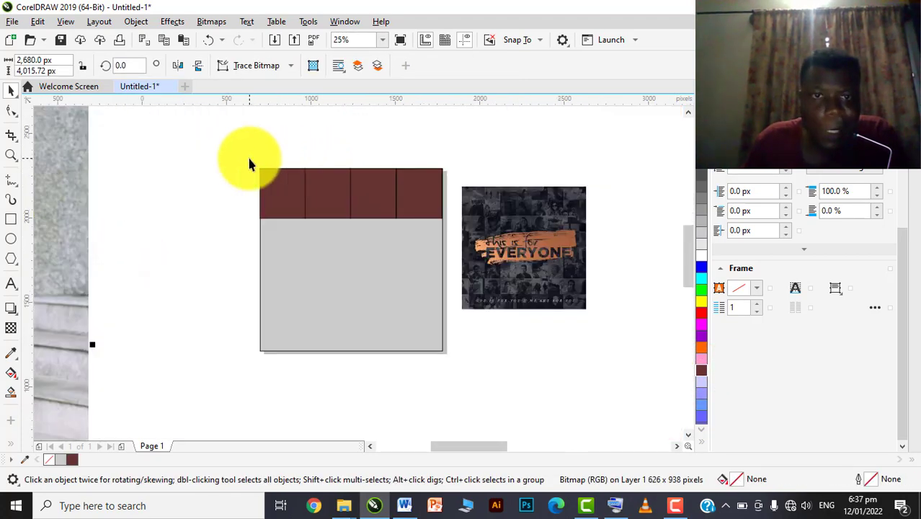
scroll(315, 181, down, 2)
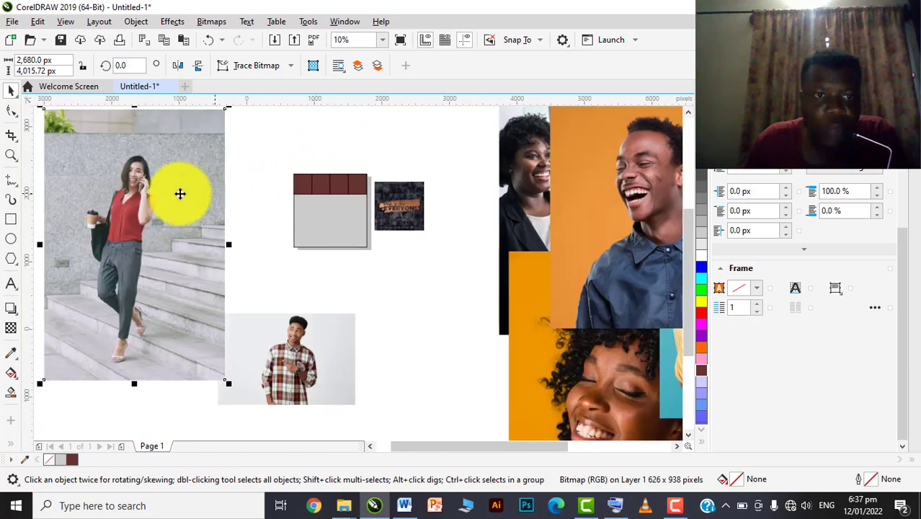
- Scale the photo of the woman on the phone down to about 606 px wide and place it over the first brown rectangle
mouse_move(179, 191)
mouse_down()
mouse_move(268, 186)
mouse_move(180, 193)
mouse_up()
drag(250, 383, 166, 255)
scroll(295, 201, up, 3)
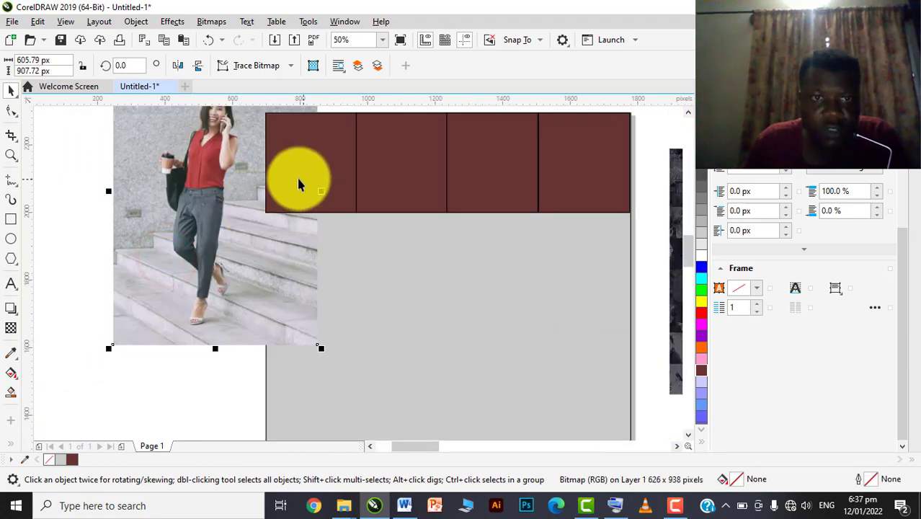
drag(185, 216, 267, 220)
shift+click(298, 168)
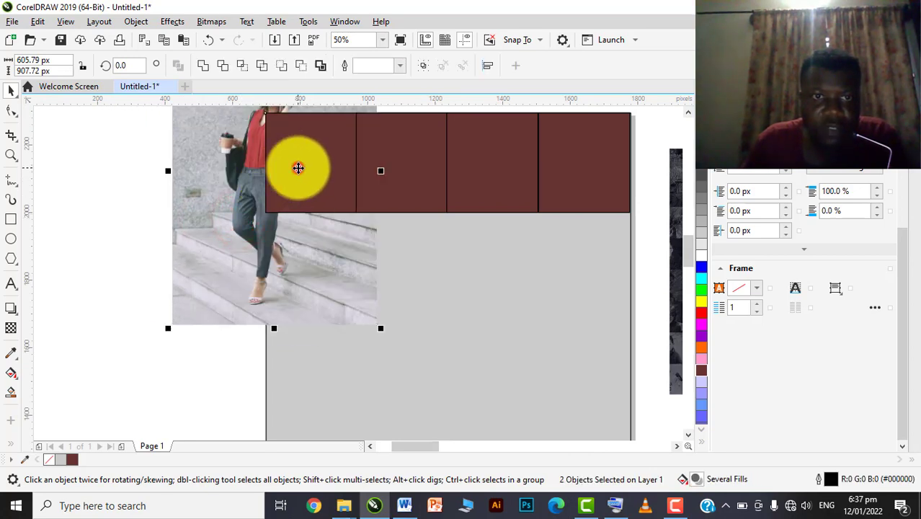
drag(299, 167, 160, 189)
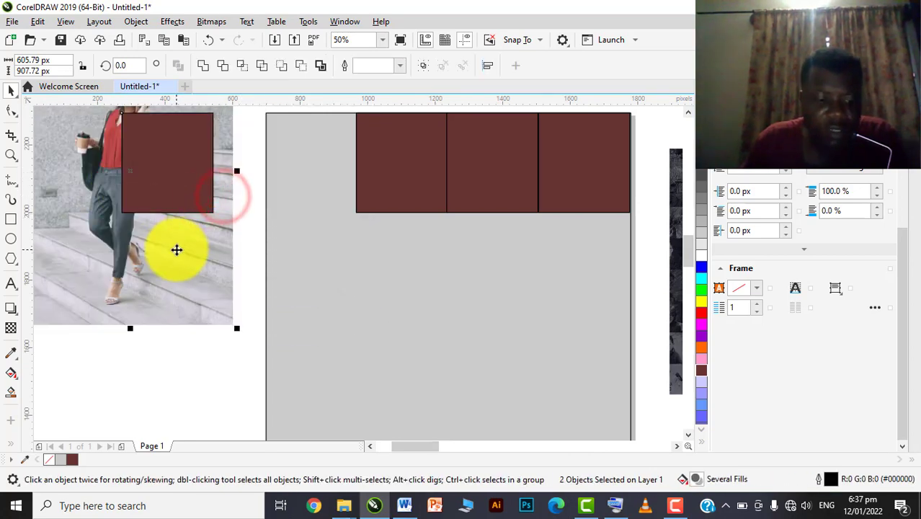
key(ctrl+z)
- Move the woman's photo clear of the square and PowerClip it inside the first brown rectangle
click(174, 376)
drag(222, 263, 83, 261)
click(128, 232)
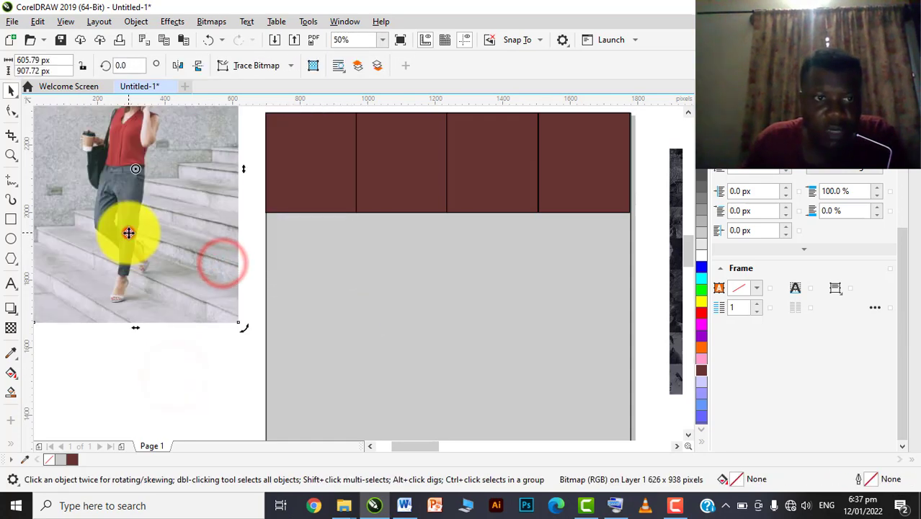
right_click(130, 234)
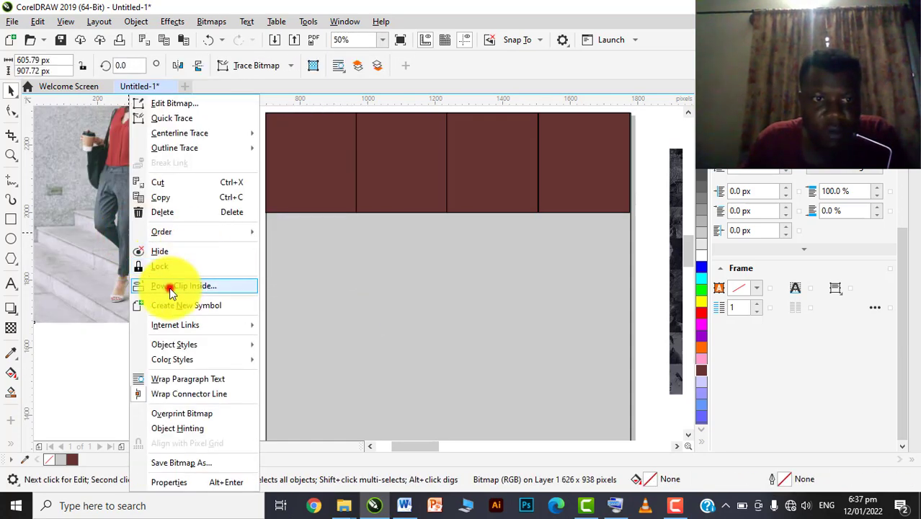
click(170, 286)
click(304, 154)
- Within the first frame, lower the photo to bring the woman's face into it and crop off her legs with the Shape tool
scroll(279, 205, down, 2)
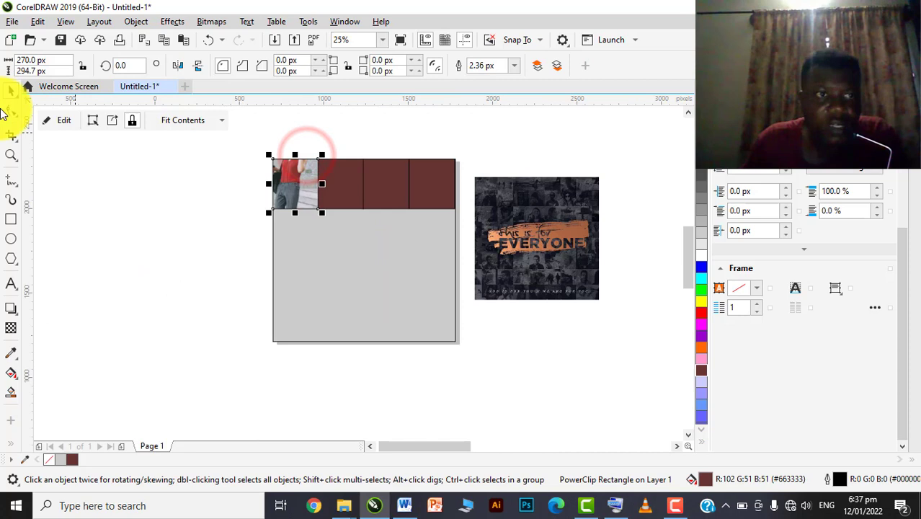
click(51, 123)
click(293, 173)
drag(294, 173, 302, 208)
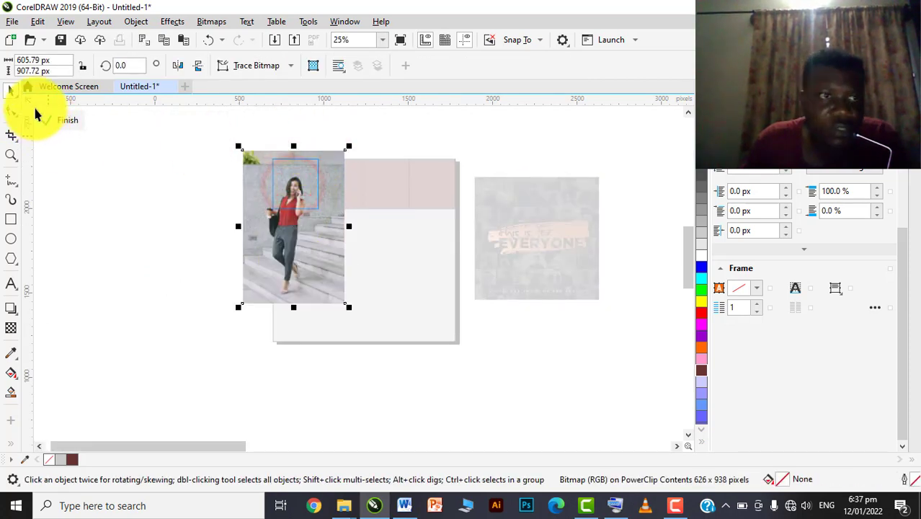
click(14, 111)
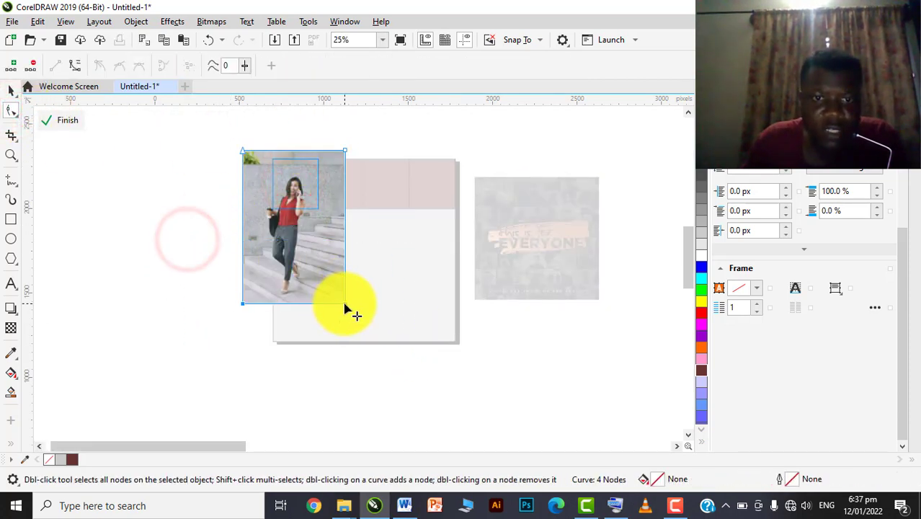
drag(345, 304, 344, 227)
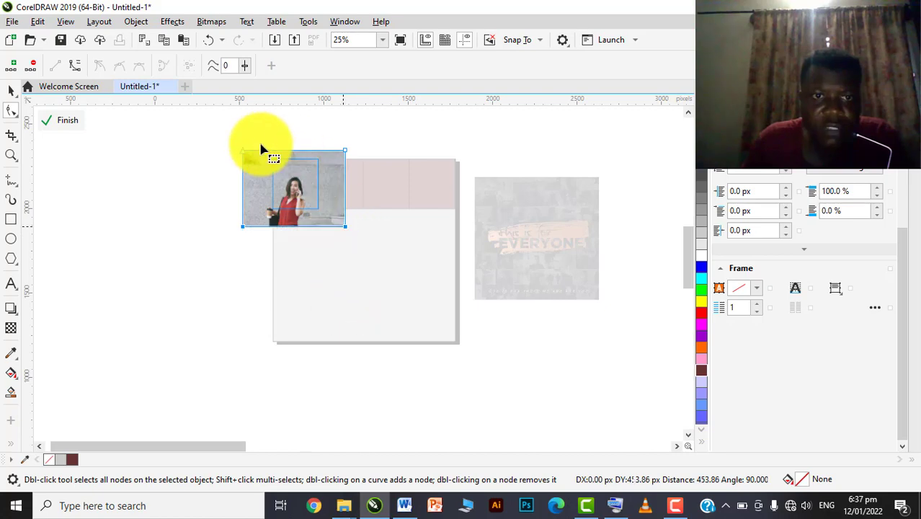
- Enlarge the cropped photo of the woman inside the frame to about 940 px wide
click(12, 92)
scroll(298, 181, up, 1)
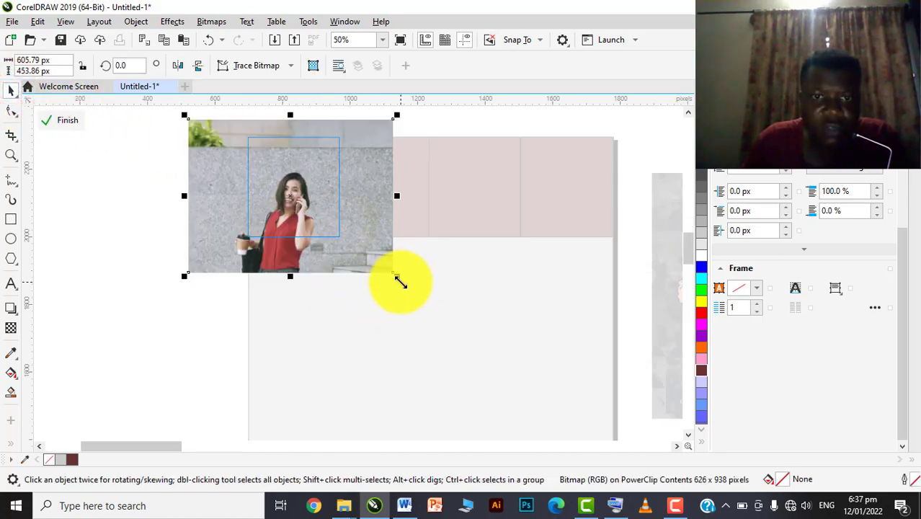
drag(401, 282, 456, 337)
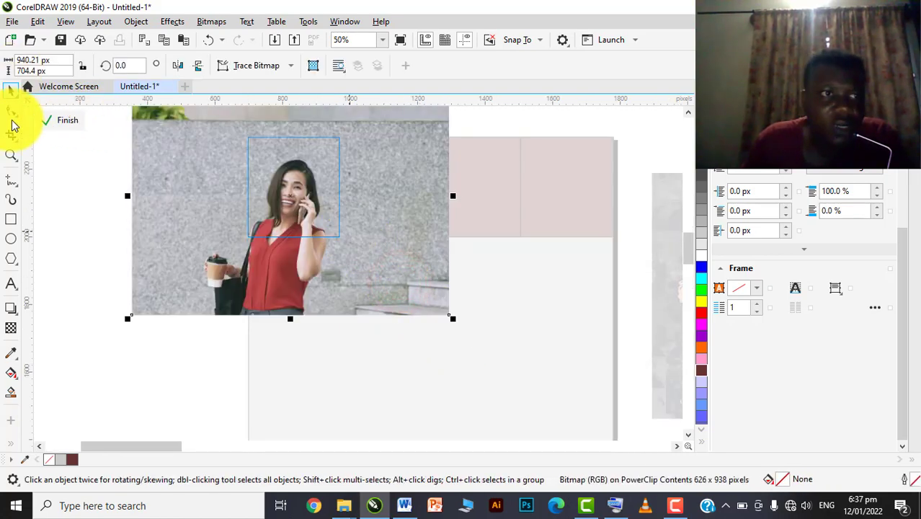
- Crop the surplus background from both sides and the upper edge of the woman's photo, and finish editing the PowerClip
click(12, 111)
scroll(328, 199, down, 1)
drag(335, 137, 352, 283)
click(210, 144)
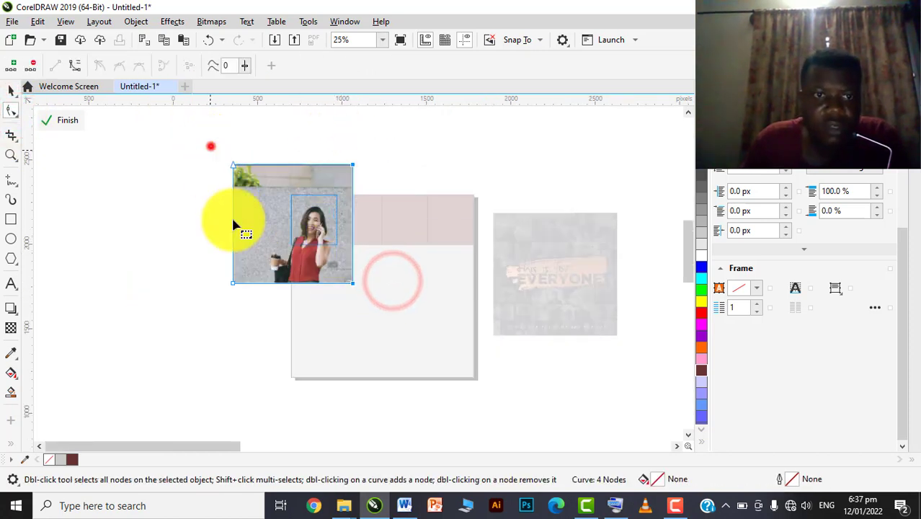
drag(233, 286, 265, 283)
drag(241, 144, 370, 201)
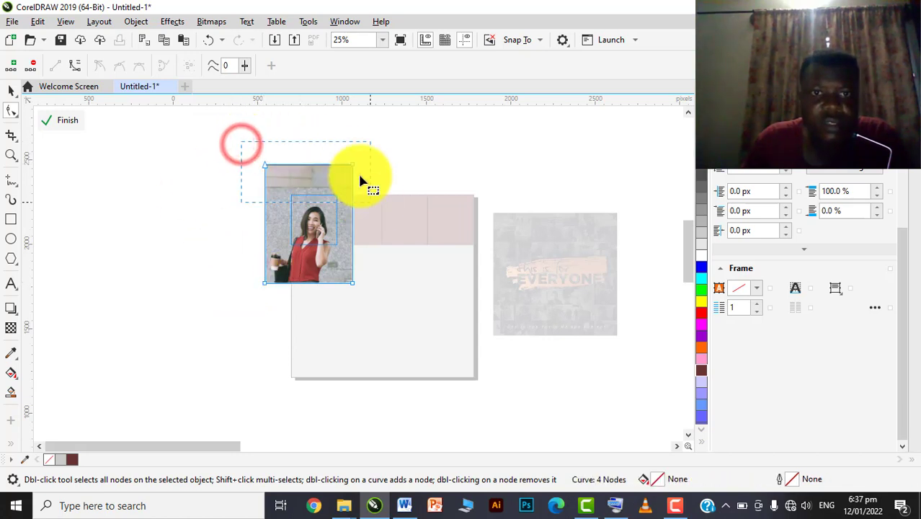
drag(353, 165, 354, 190)
click(57, 120)
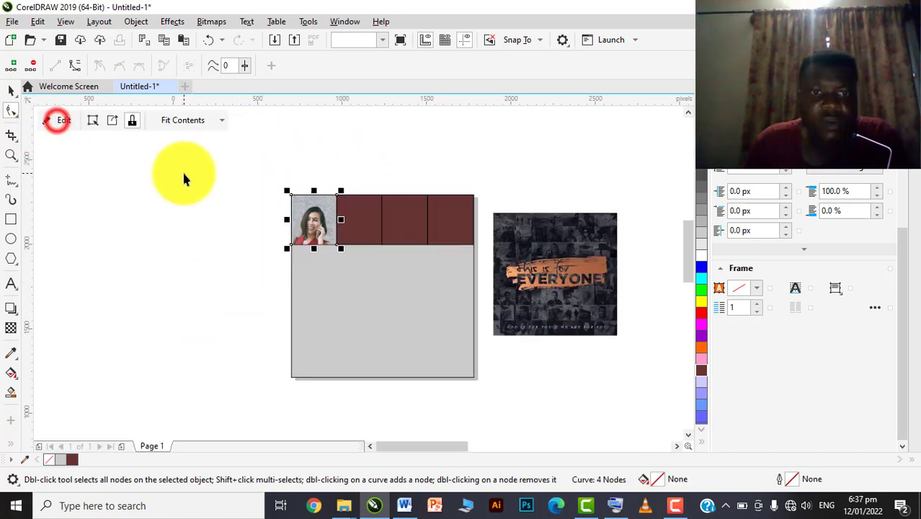
click(246, 197)
- Move the handshake photo from the image pile to the empty area beside the square
scroll(552, 225, down, 3)
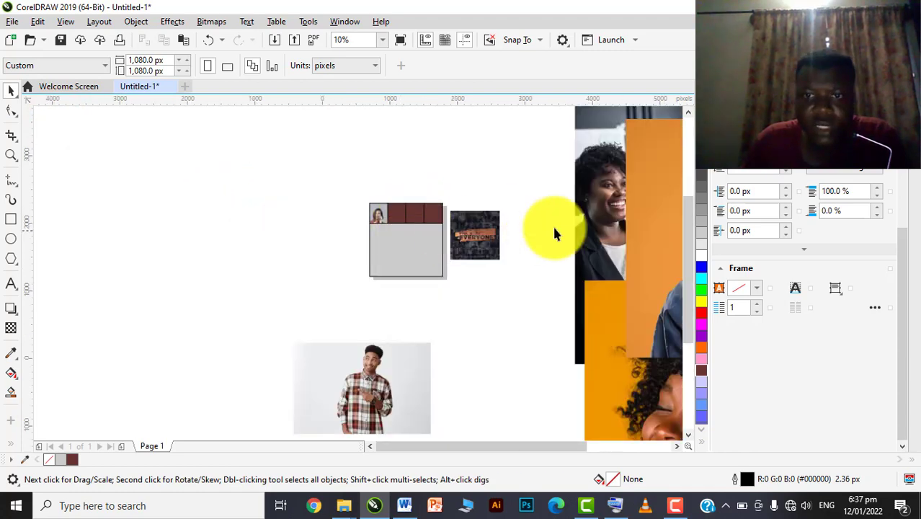
drag(599, 215, 394, 225)
drag(502, 308, 93, 288)
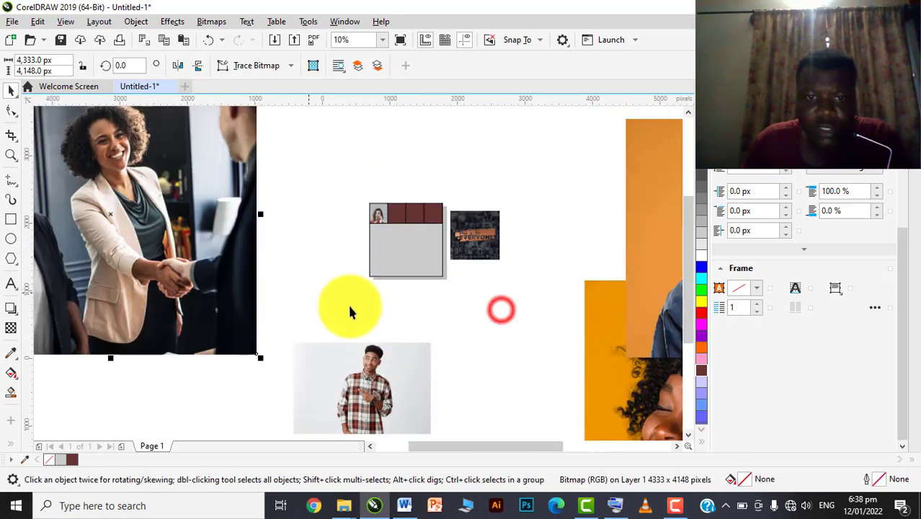
- Scale the photo of the man in the plaid shirt to about 623 px wide and PowerClip it inside the second rectangle
drag(367, 377, 367, 226)
scroll(433, 195, up, 2)
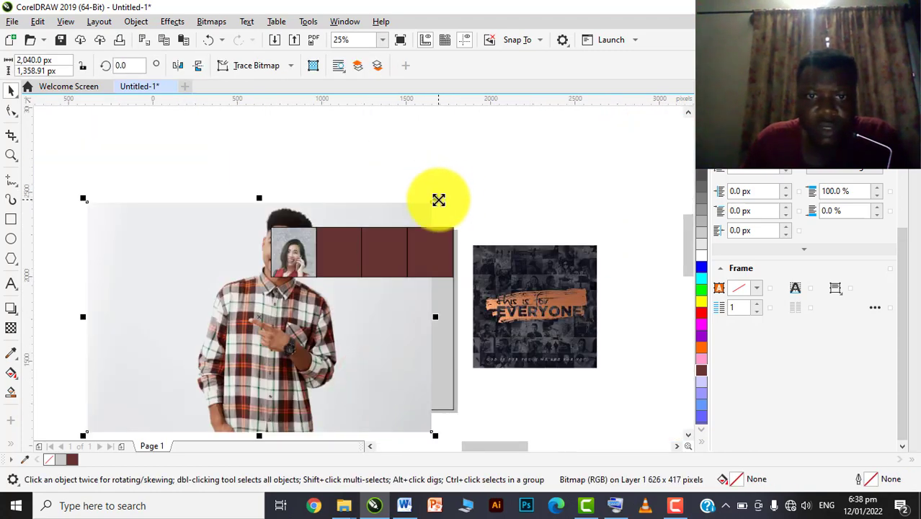
drag(438, 199, 314, 274)
drag(271, 319, 307, 189)
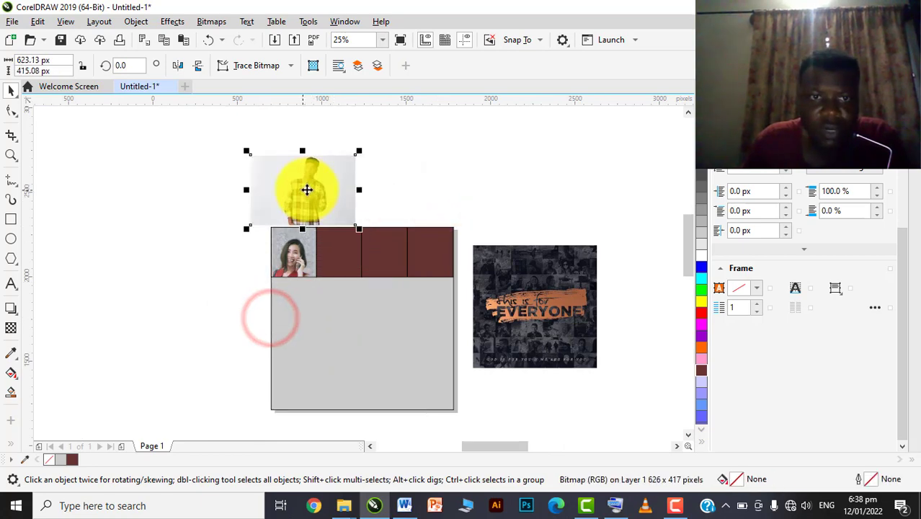
right_click(307, 189)
click(345, 281)
click(336, 243)
- Reposition the photo inside the second frame to fit the man's head and torso, and finish editing the PowerClip
scroll(318, 229, up, 2)
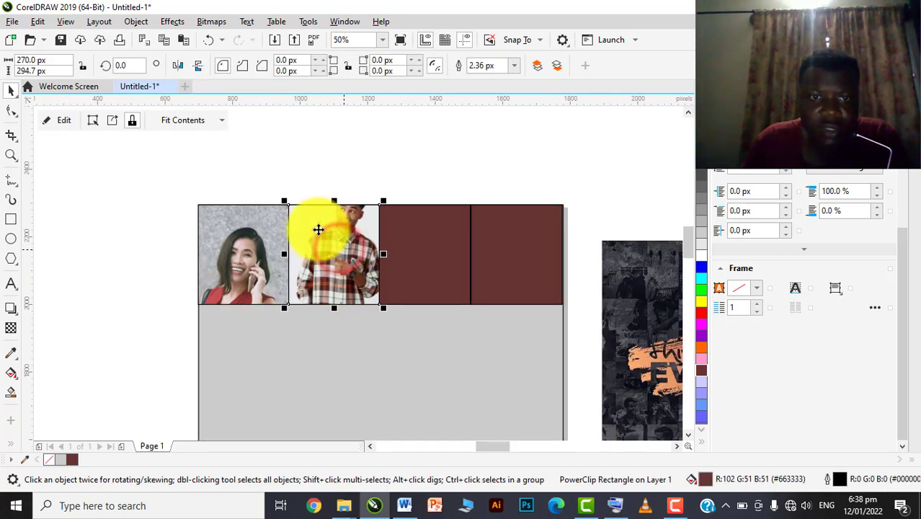
click(55, 119)
click(356, 218)
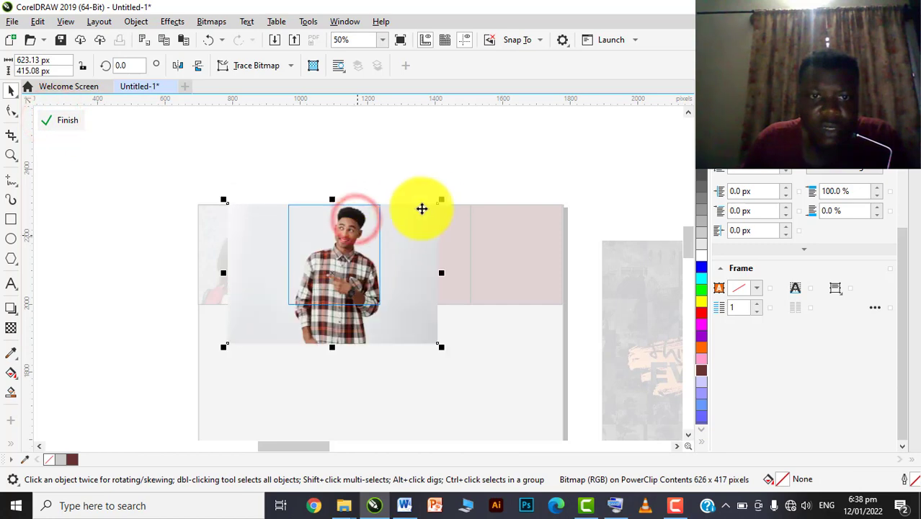
mouse_move(345, 246)
mouse_down()
mouse_move(341, 255)
mouse_move(341, 232)
mouse_up()
click(72, 122)
- Delete the handshake photo
scroll(277, 175, down, 4)
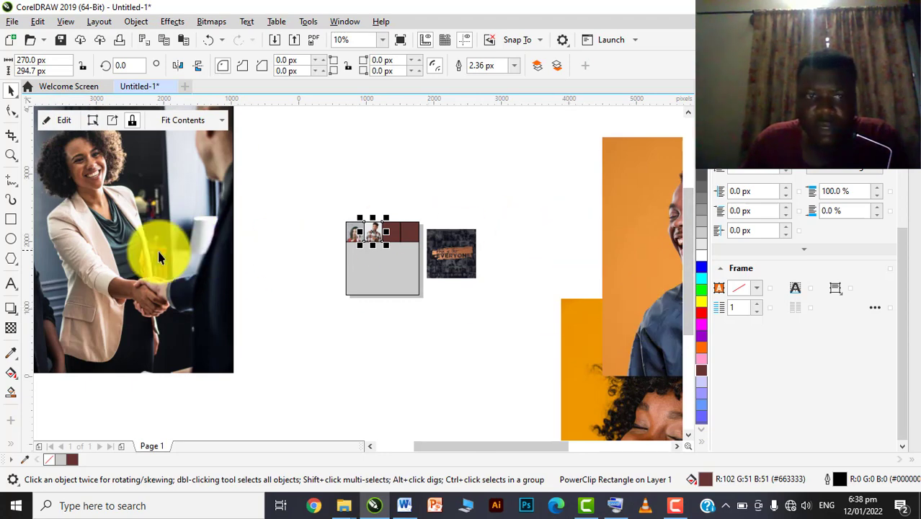
click(124, 243)
key(Delete)
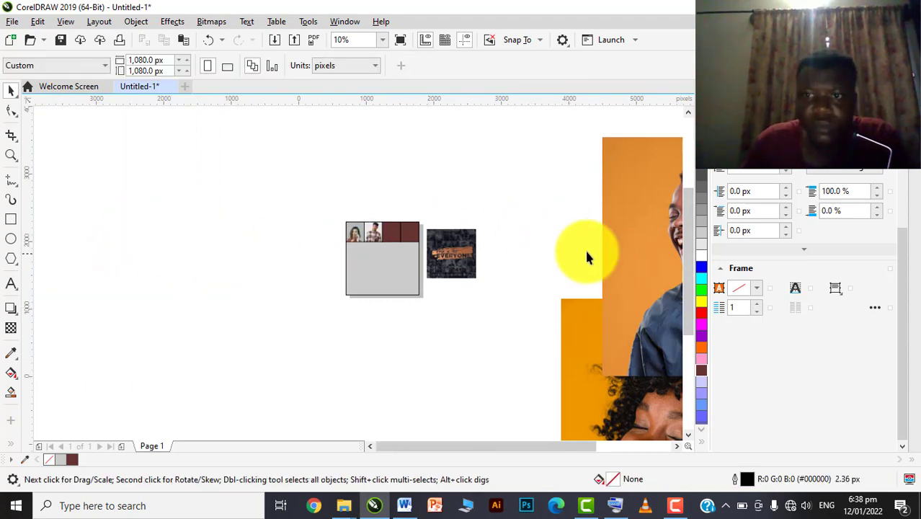
- Bring the laughing man's photo to the square, scale it to about 776 px wide and place it over the third rectangle
drag(635, 232, 228, 221)
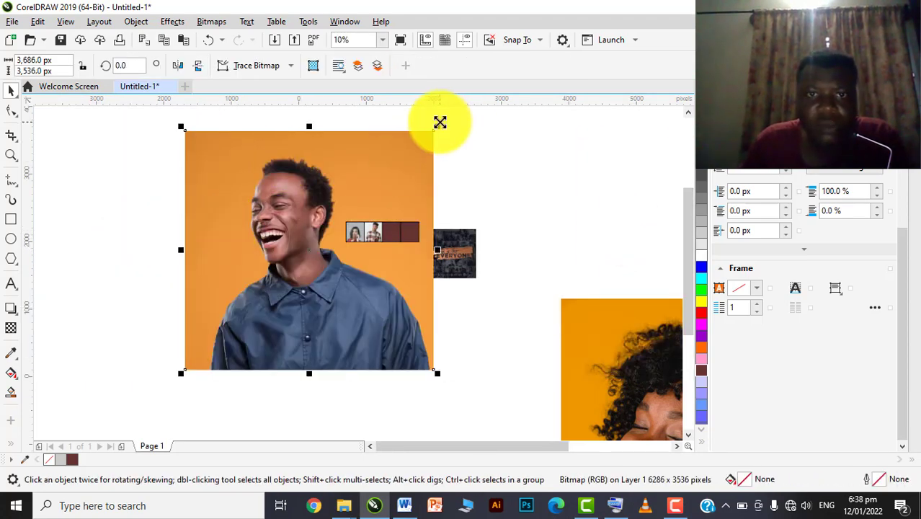
drag(438, 125, 340, 220)
drag(309, 249, 393, 222)
scroll(382, 226, up, 2)
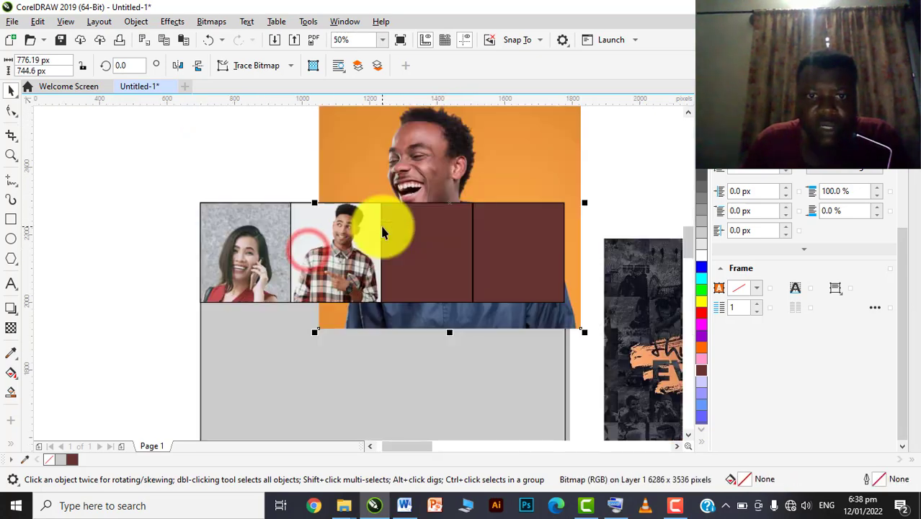
drag(425, 160, 423, 254)
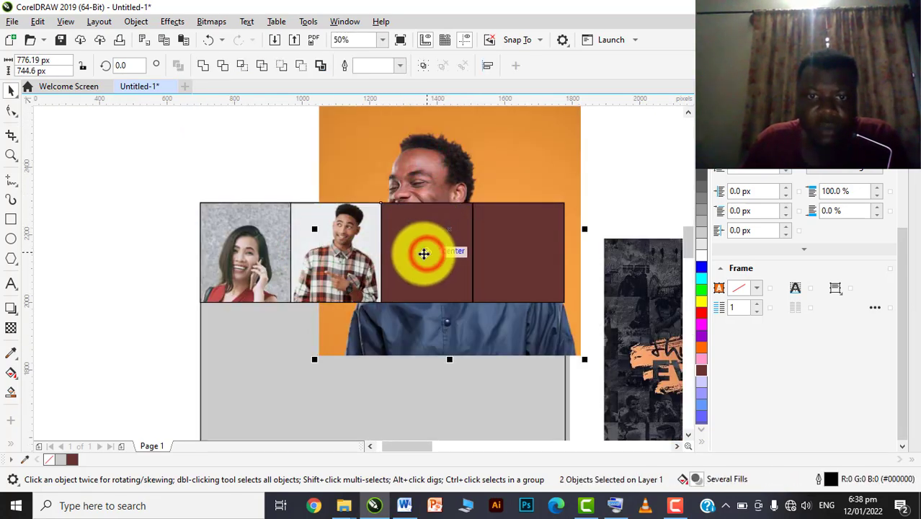
- Move the laughing man's photo off the empty rectangles and PowerClip it inside the third rectangle
click(302, 139)
drag(396, 158, 128, 167)
right_click(128, 168)
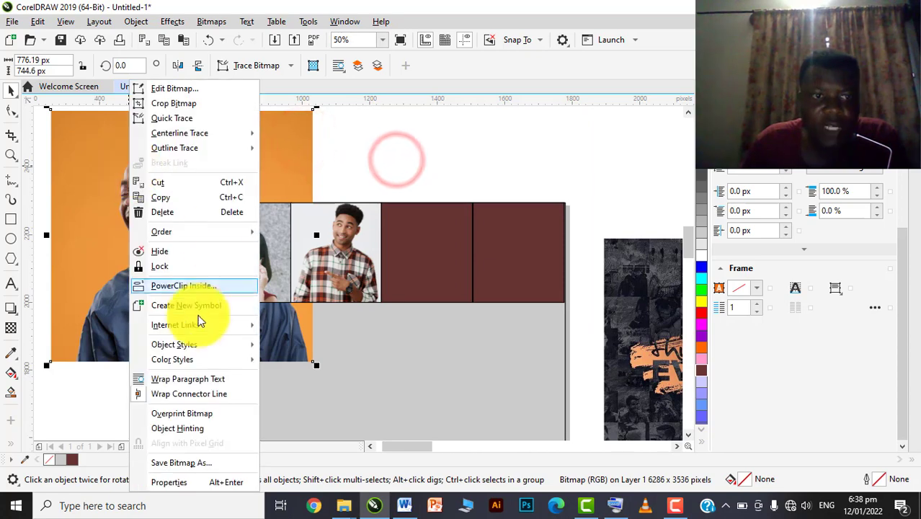
click(185, 286)
click(411, 274)
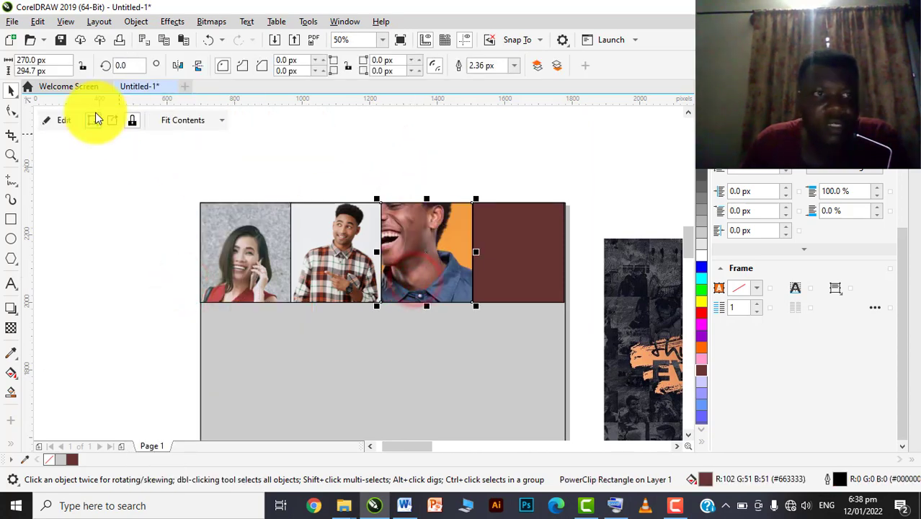
- Within the third frame, scale the laughing man's photo to about 552 px wide around his head and finish editing the PowerClip
click(58, 122)
drag(422, 223, 436, 237)
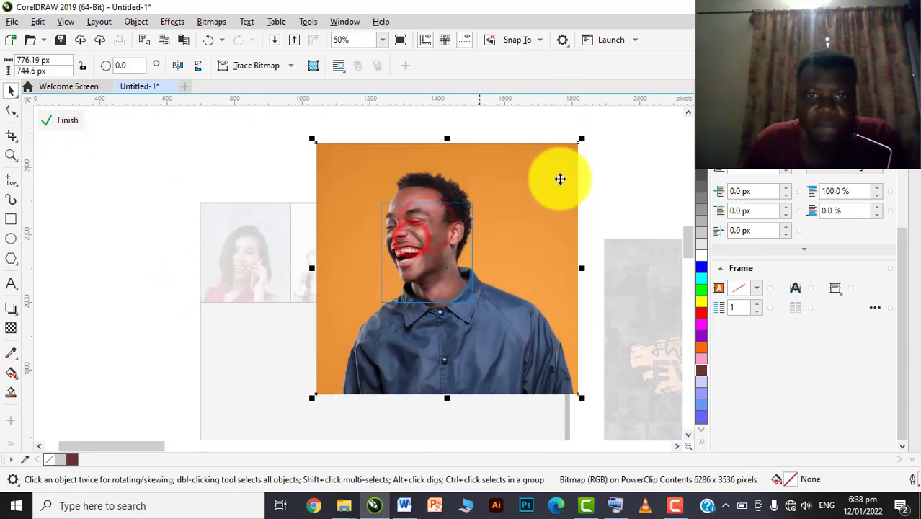
drag(585, 137, 540, 185)
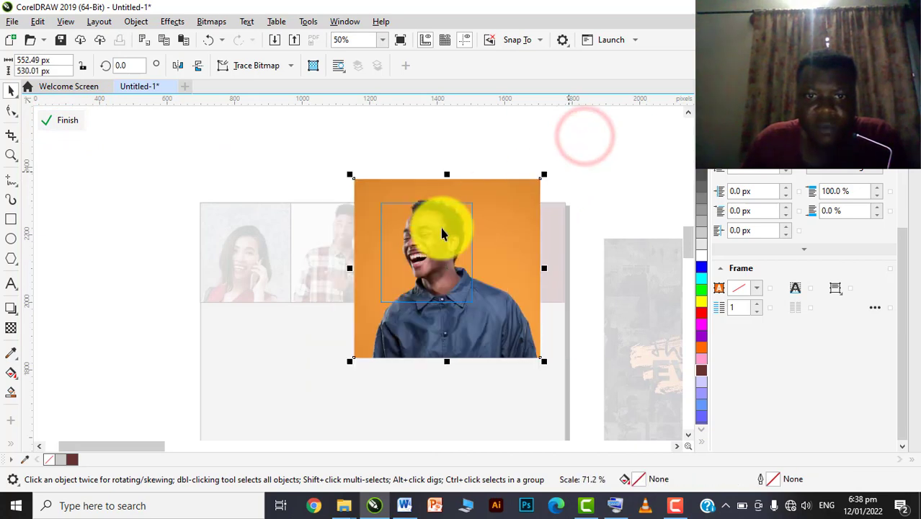
click(438, 220)
scroll(436, 218, up, 4)
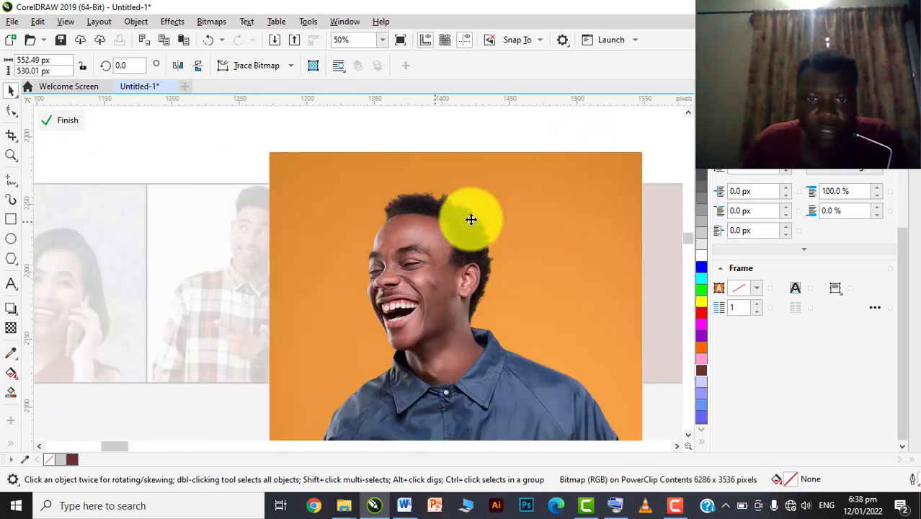
scroll(316, 173, down, 2)
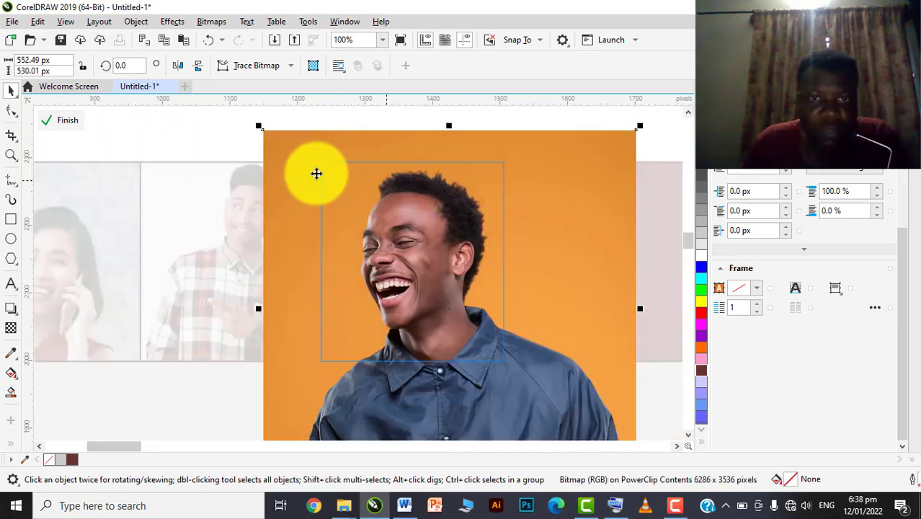
click(73, 120)
- Move the photo of the smiling woman with the red earring next to the square and crop off its lower part below her face
scroll(434, 213, down, 3)
drag(644, 342, 364, 179)
drag(420, 247, 287, 244)
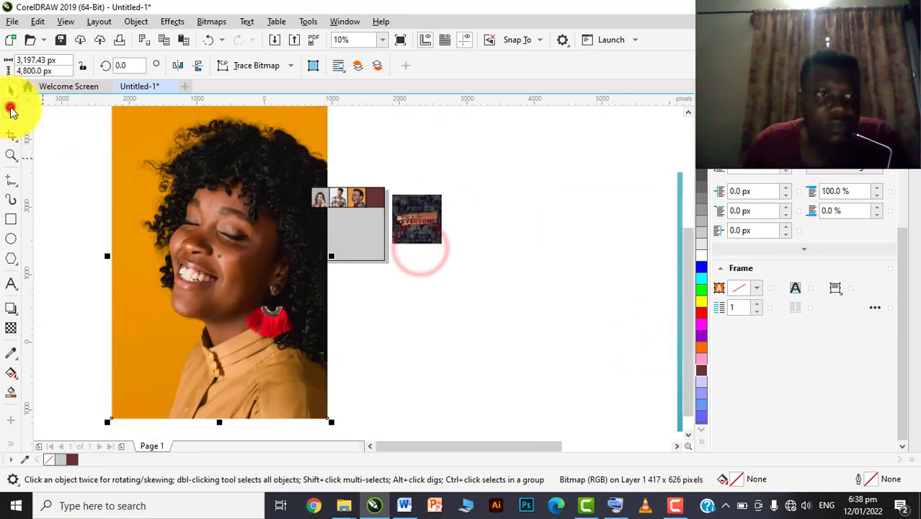
click(11, 110)
scroll(181, 257, down, 2)
drag(152, 253, 333, 350)
drag(286, 319, 292, 274)
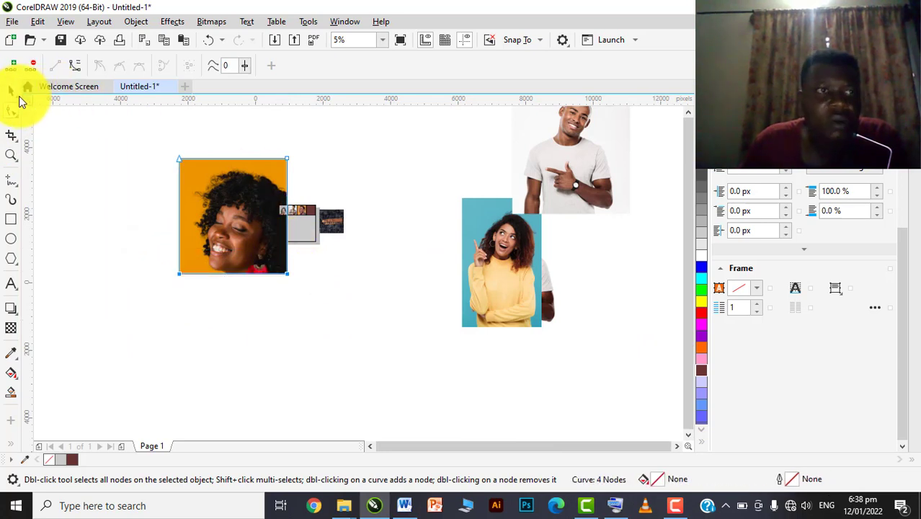
- Move the cropped photo of the smiling woman over the square and scale it down to about 499 px wide
click(11, 90)
drag(291, 153, 303, 197)
click(261, 201)
scroll(304, 198, up, 4)
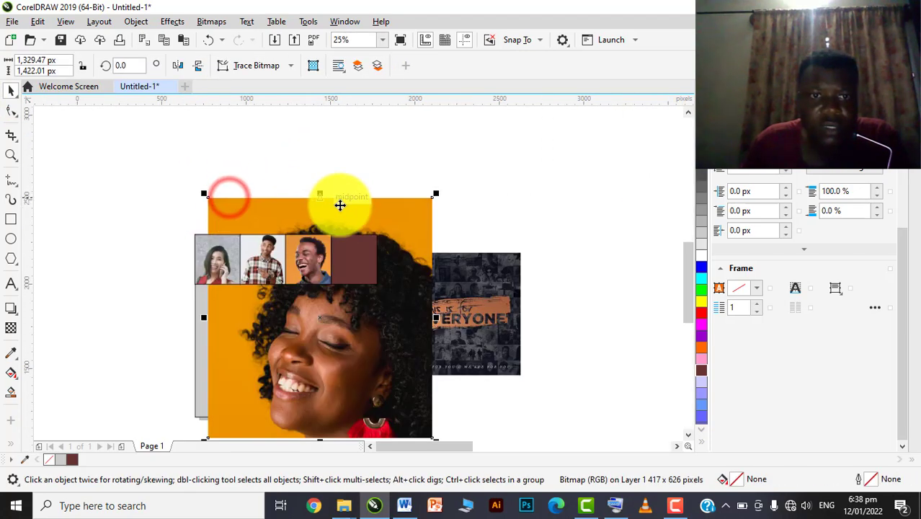
scroll(454, 153, down, 1)
drag(558, 161, 473, 314)
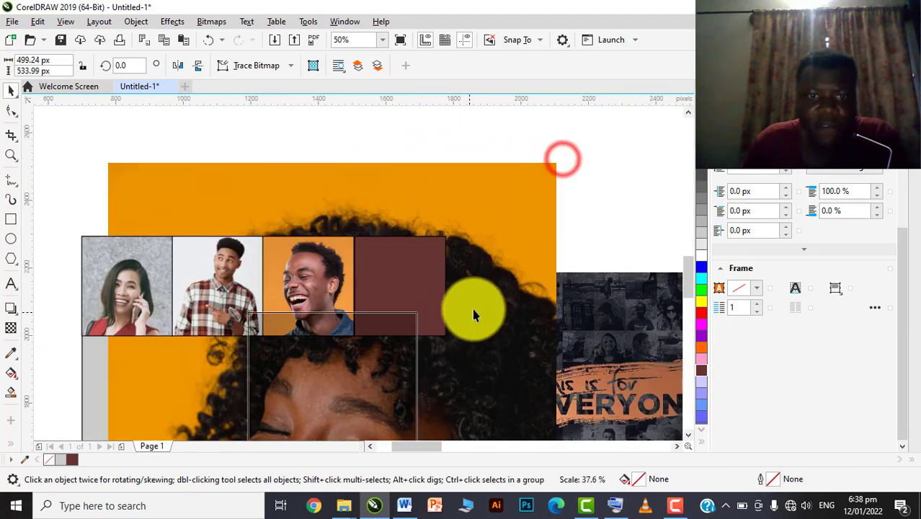
- Move the photo of the smiling woman with the red earring off the square and PowerClip it inside the fourth rectangle
drag(381, 384, 607, 176)
right_click(590, 178)
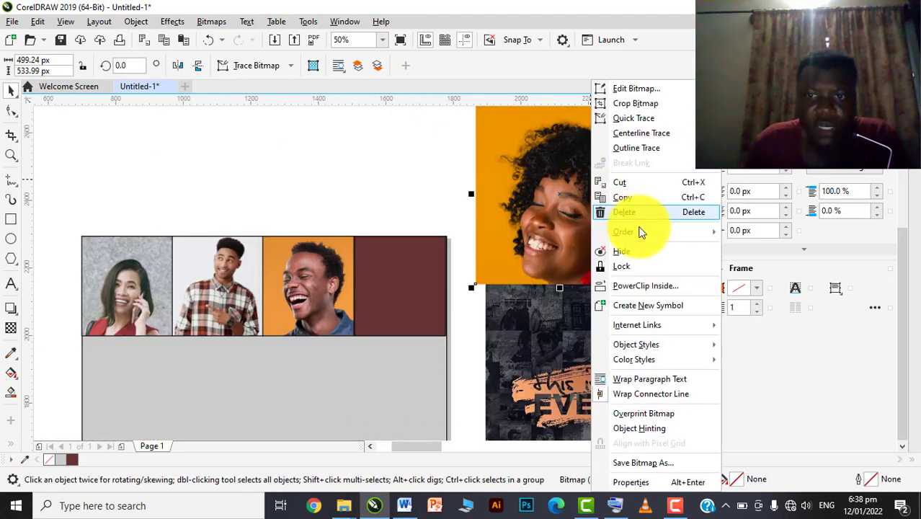
click(624, 283)
click(420, 282)
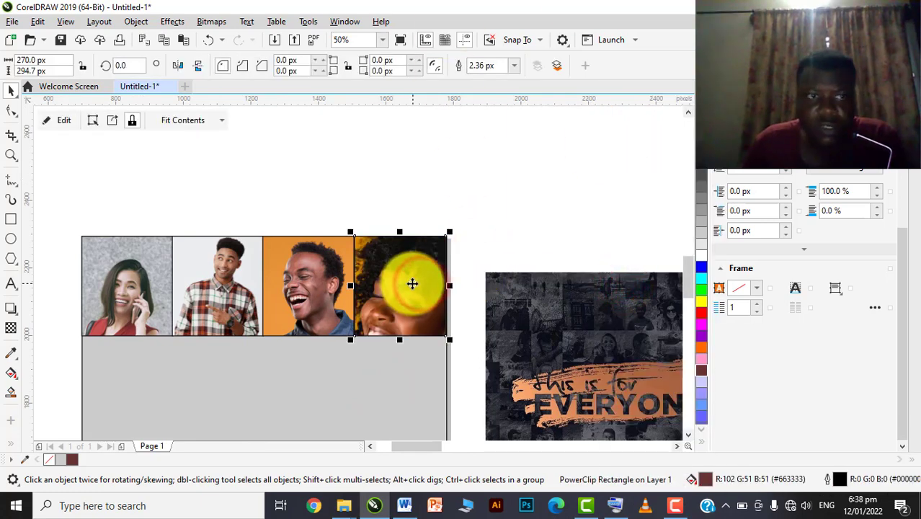
- Within the fourth frame, scale the smiling woman's photo to about 362 px wide around her face and finish editing the PowerClip
click(56, 121)
click(422, 265)
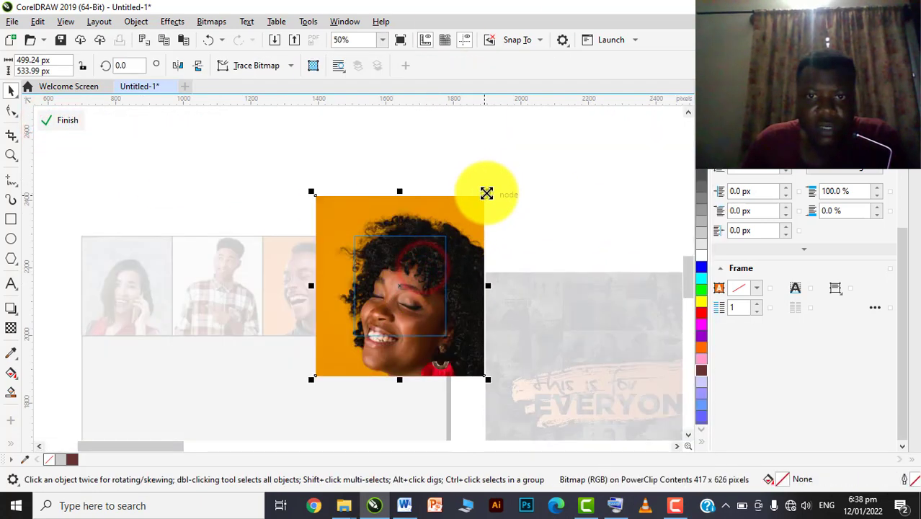
drag(485, 194, 482, 217)
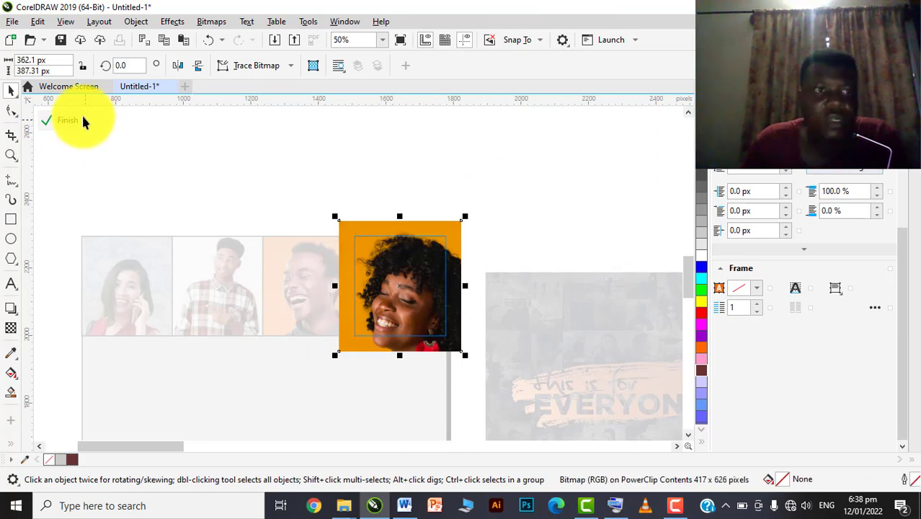
click(68, 119)
- Compare the row of four framed photos with the people collage in the reference flyer
scroll(397, 177, down, 3)
click(368, 169)
scroll(425, 180, up, 3)
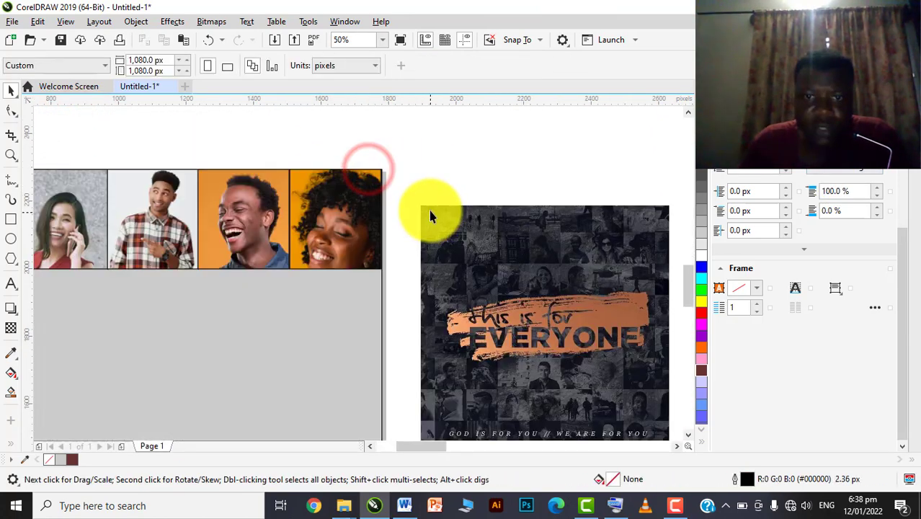
scroll(431, 212, down, 2)
click(507, 252)
drag(505, 252, 520, 232)
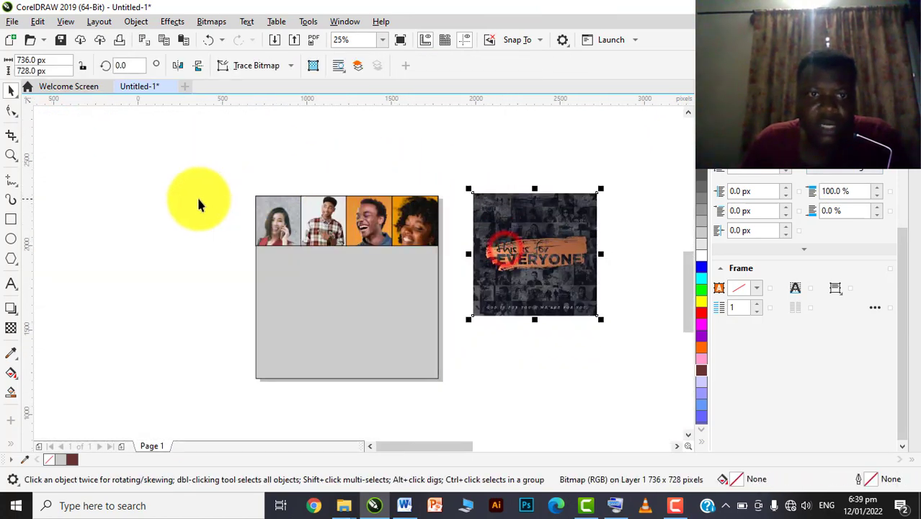
drag(217, 170, 408, 258)
drag(454, 286, 454, 286)
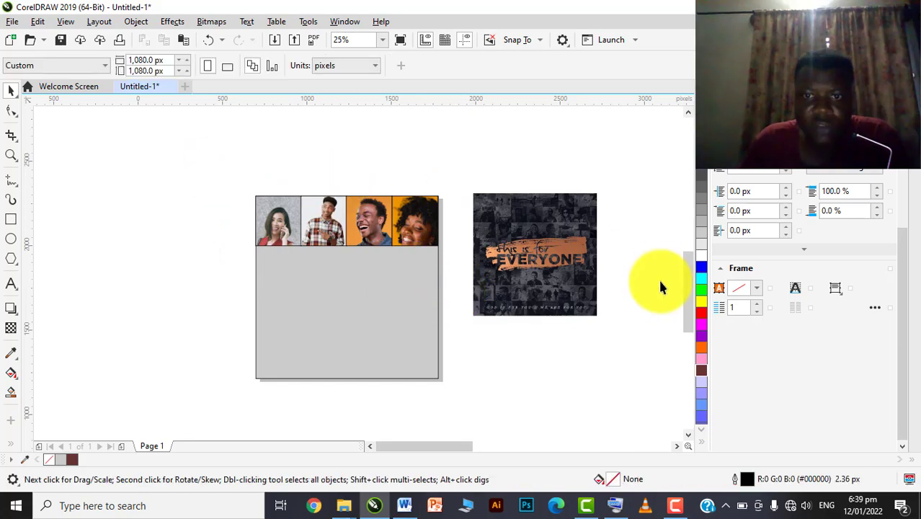
scroll(517, 219, up, 1)
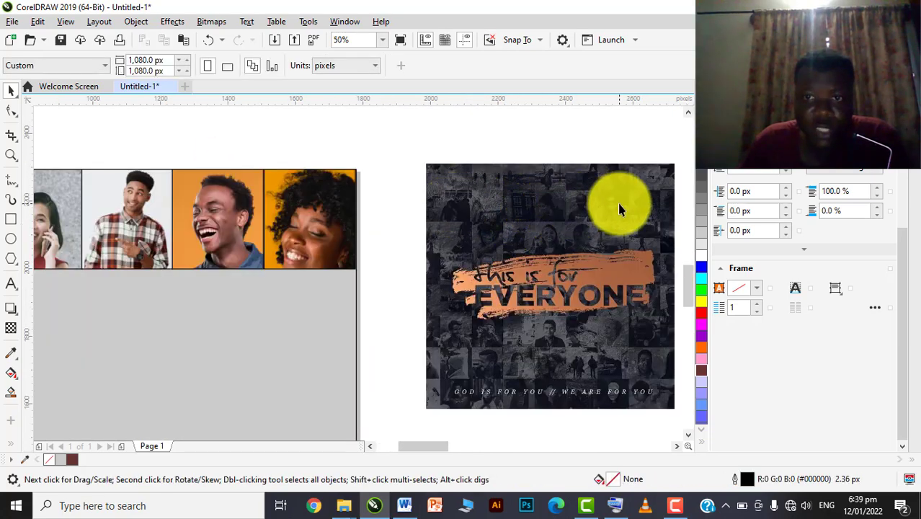
scroll(616, 201, down, 1)
scroll(335, 215, up, 1)
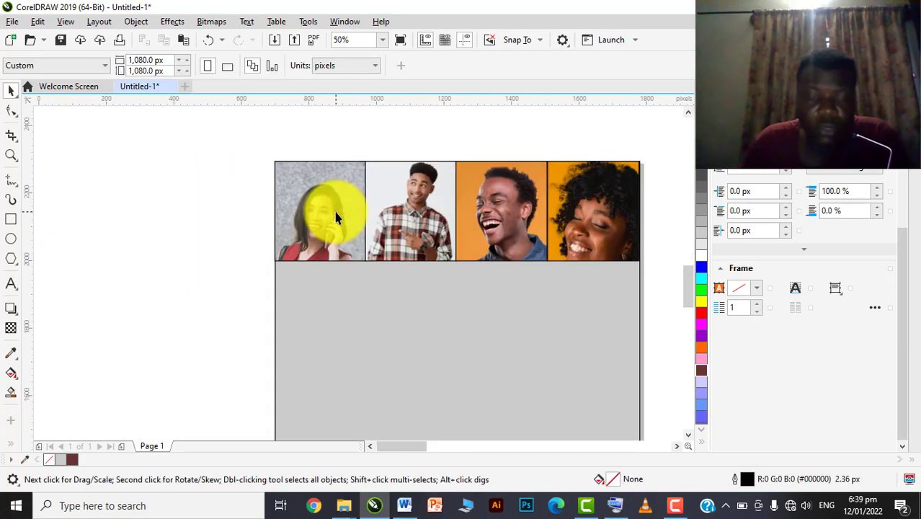
- Desaturate the photo of the woman on the phone inside the first frame and finish editing the PowerClip
click(310, 189)
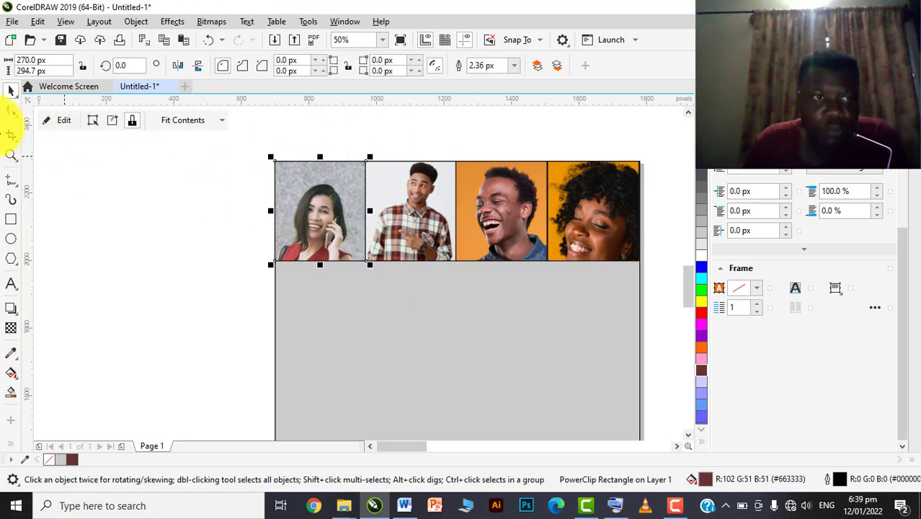
click(289, 188)
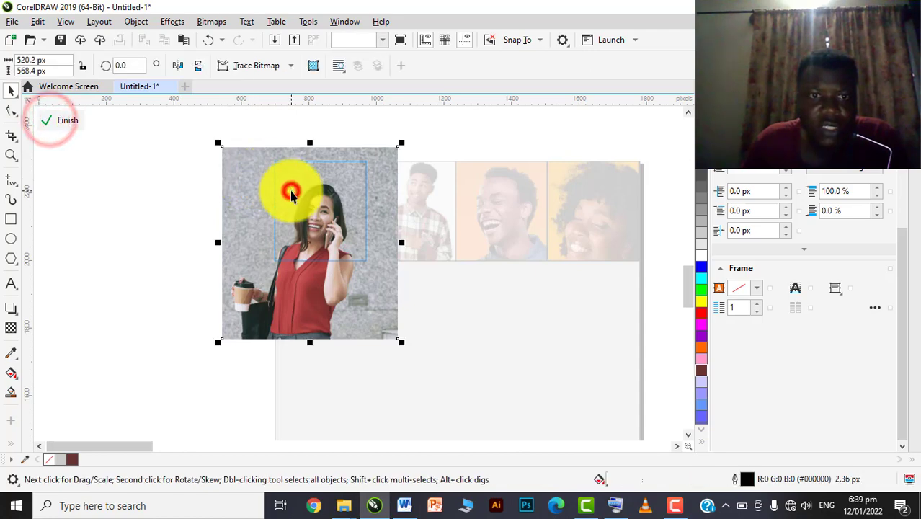
click(245, 23)
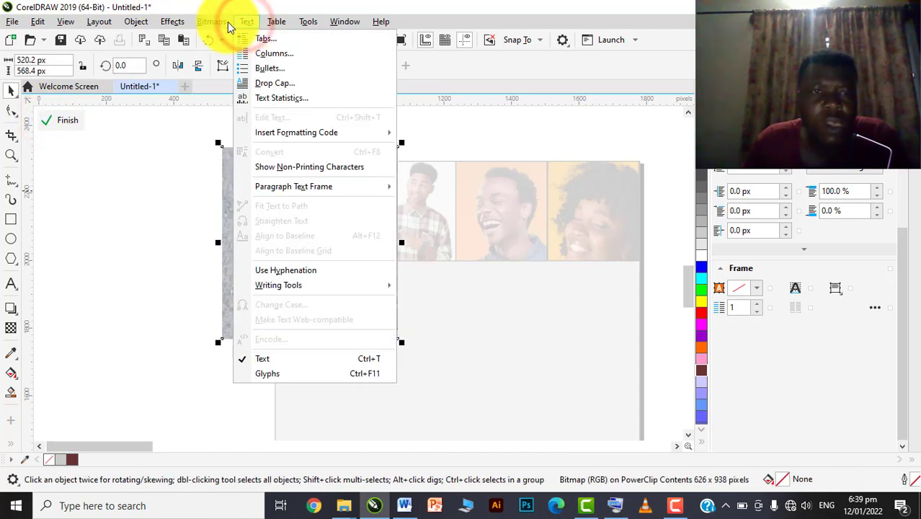
mouse_move(209, 24)
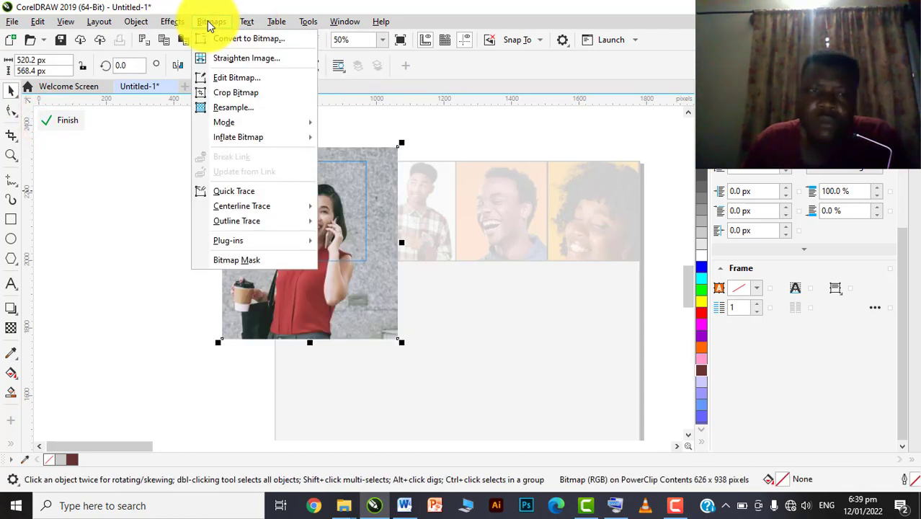
mouse_move(180, 26)
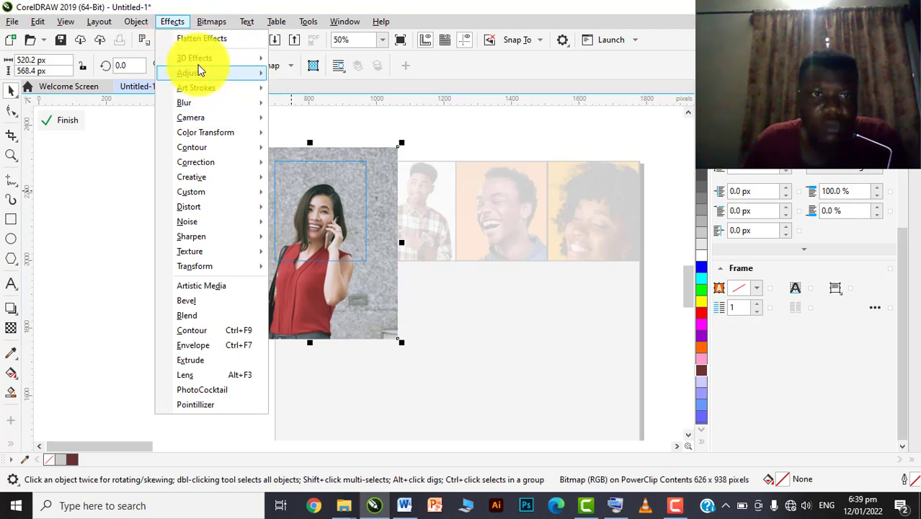
mouse_move(190, 73)
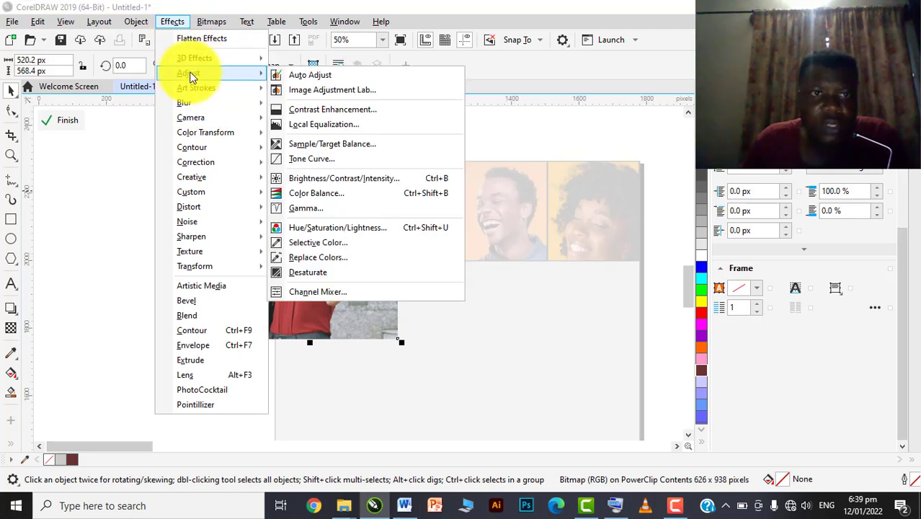
click(306, 272)
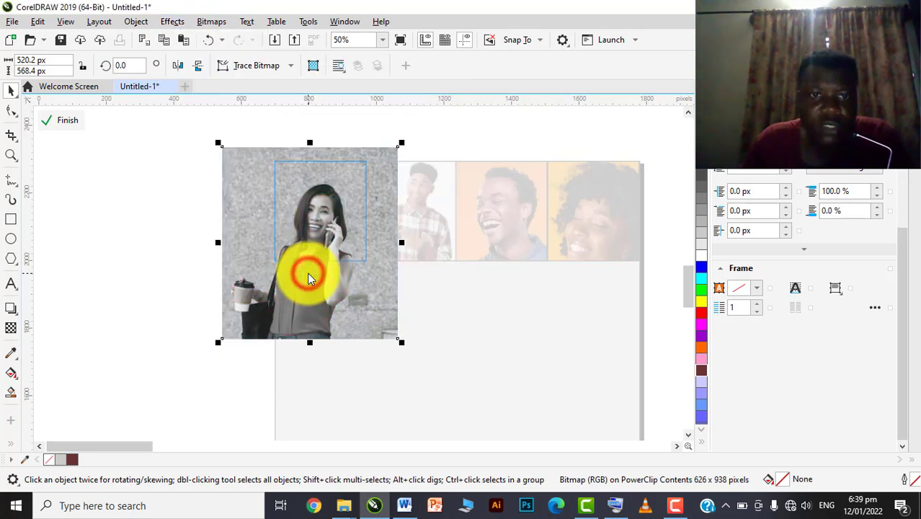
click(63, 122)
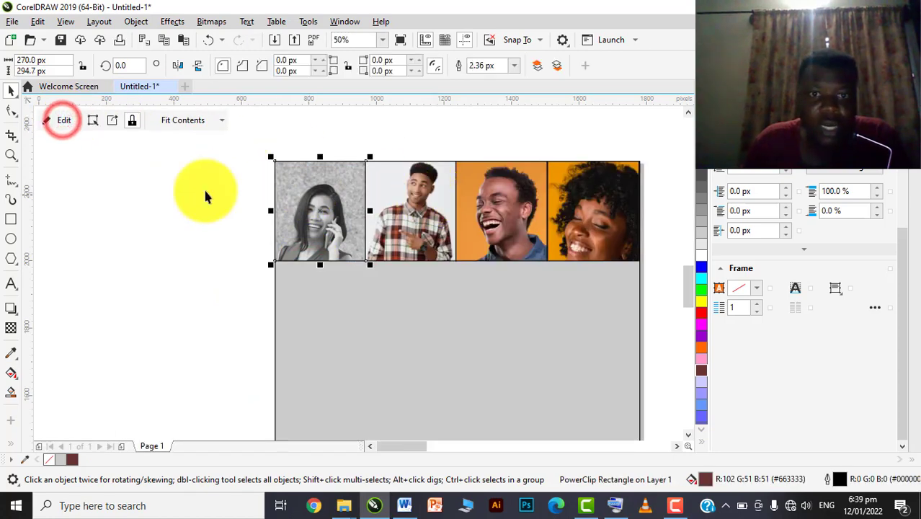
scroll(201, 196, down, 1)
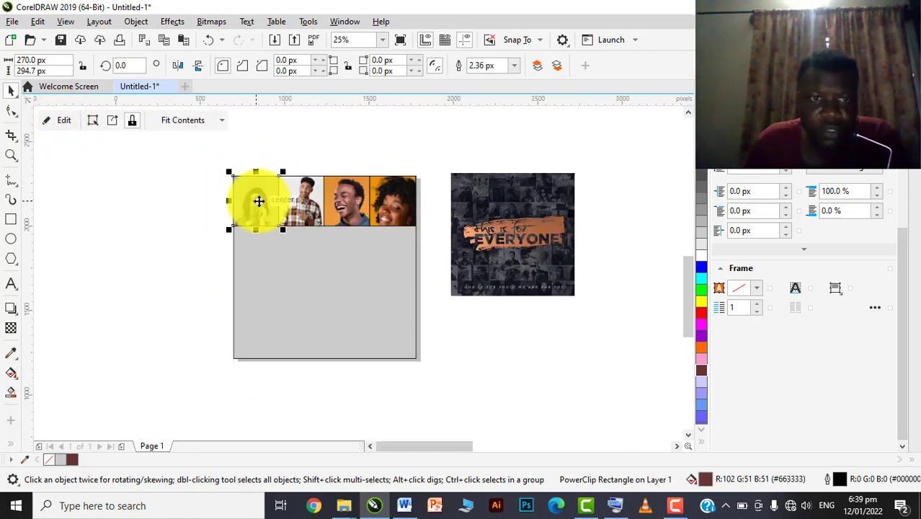
click(675, 505)
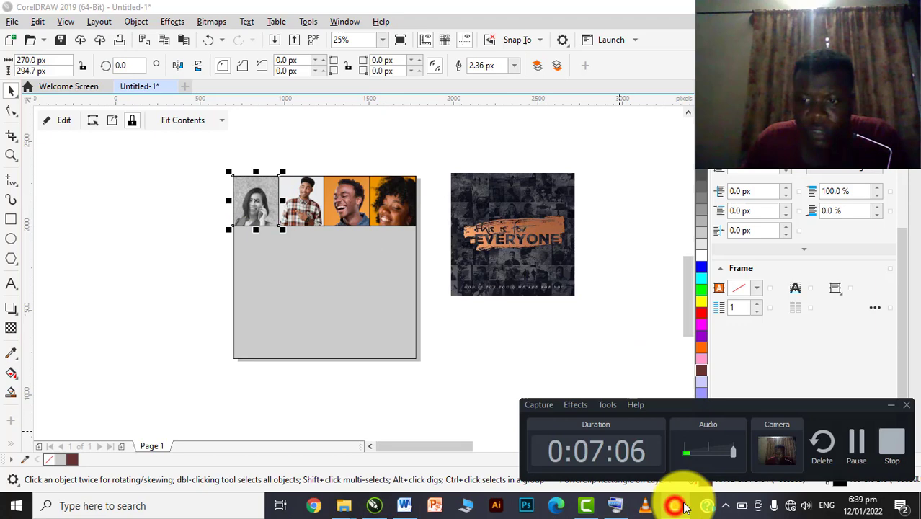
click(853, 460)
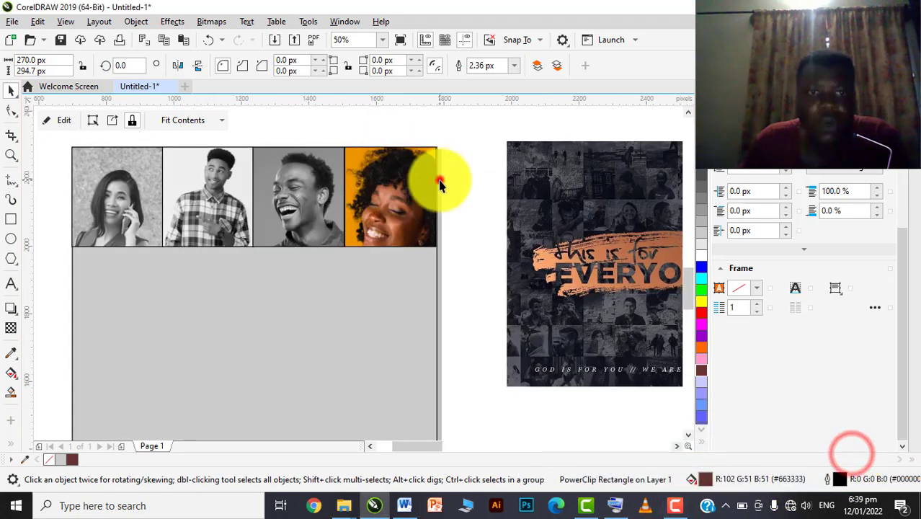
- Desaturate the photo of the smiling woman inside the fourth frame and finish editing the PowerClip
click(400, 180)
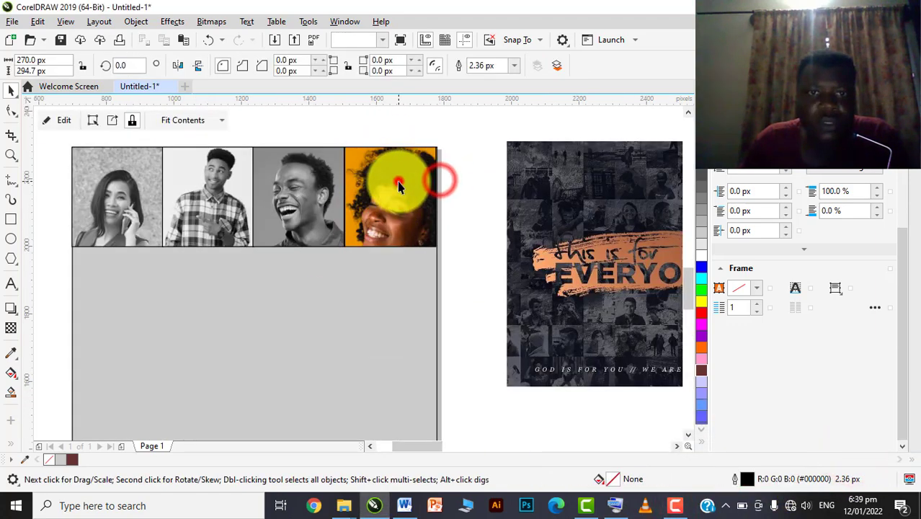
click(63, 121)
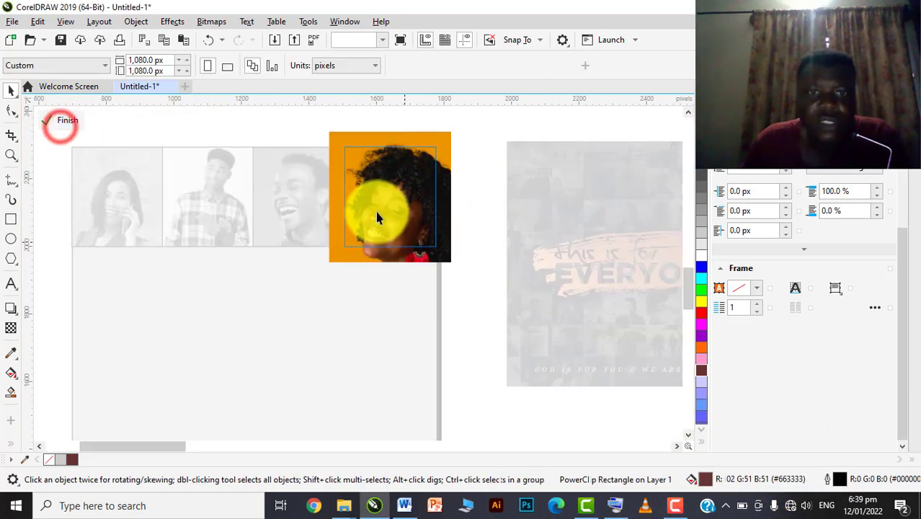
click(172, 21)
mouse_move(205, 72)
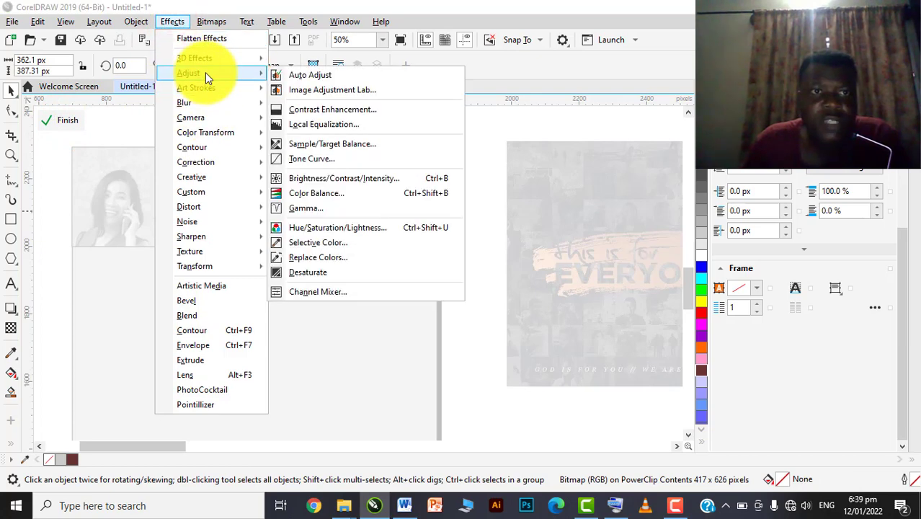
click(319, 268)
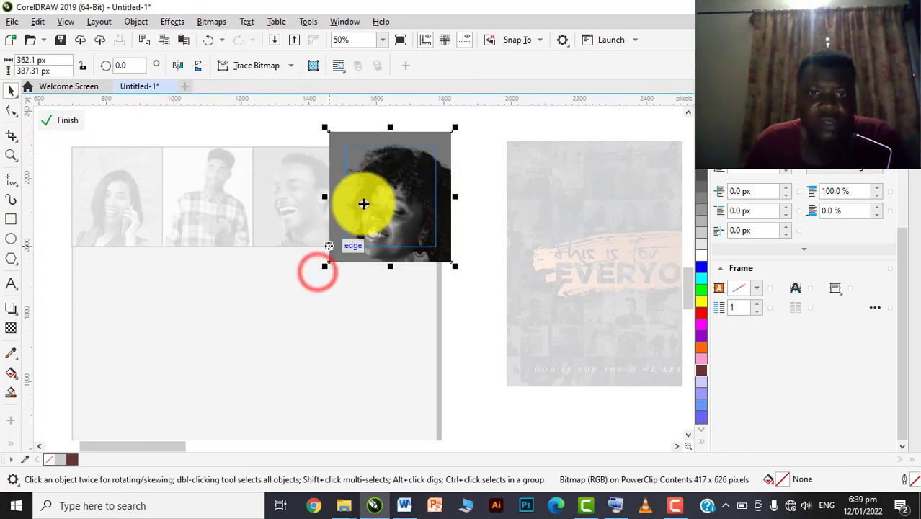
click(44, 121)
click(354, 125)
scroll(353, 126, down, 1)
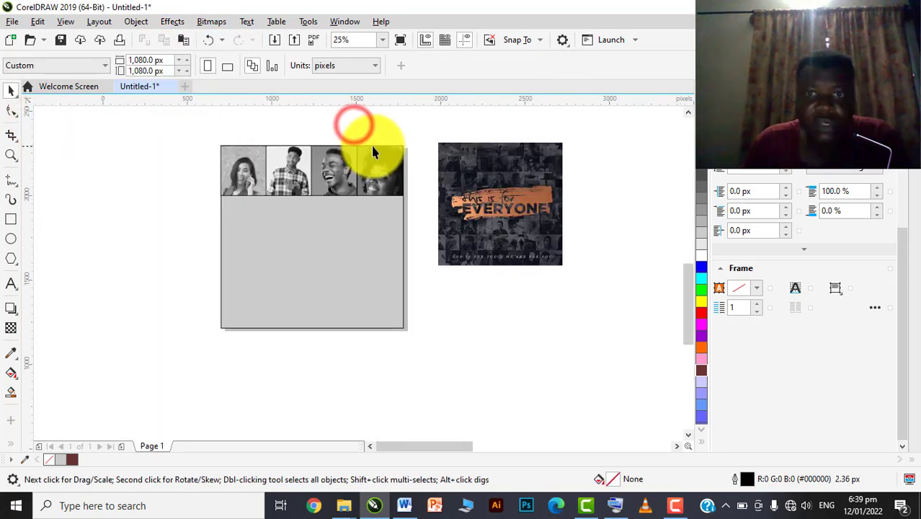
- Duplicate the row of four grayscale photo frames three times downward, stacking each copy directly beneath the previous row
drag(317, 170, 415, 199)
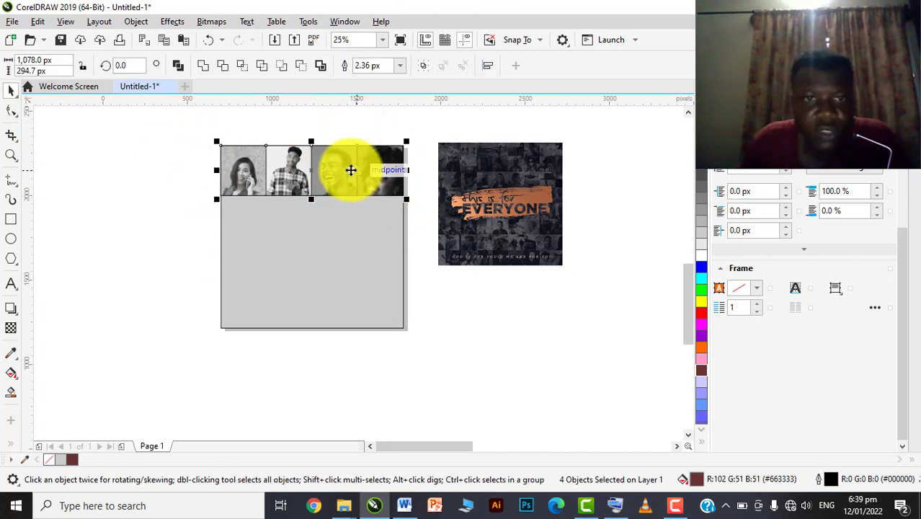
scroll(346, 169, up, 1)
drag(330, 170, 330, 269)
scroll(366, 232, down, 1)
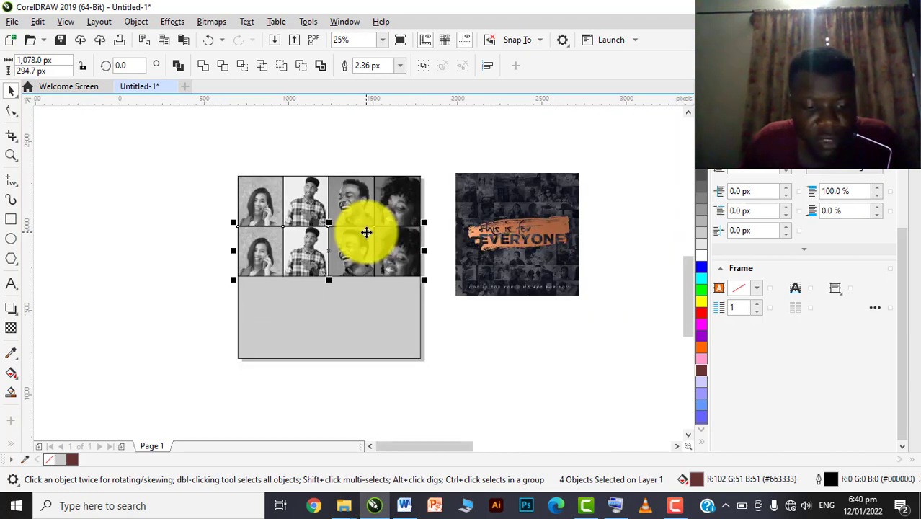
drag(356, 306, 357, 300)
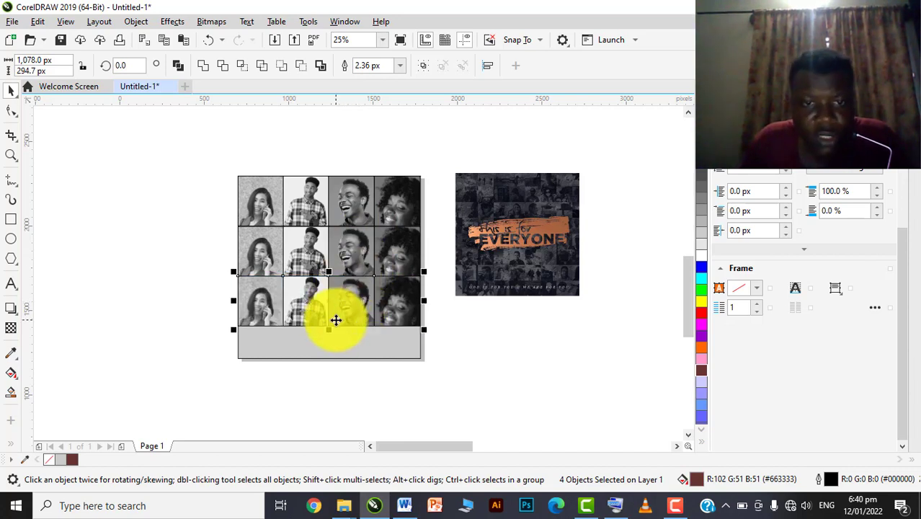
drag(349, 293, 350, 344)
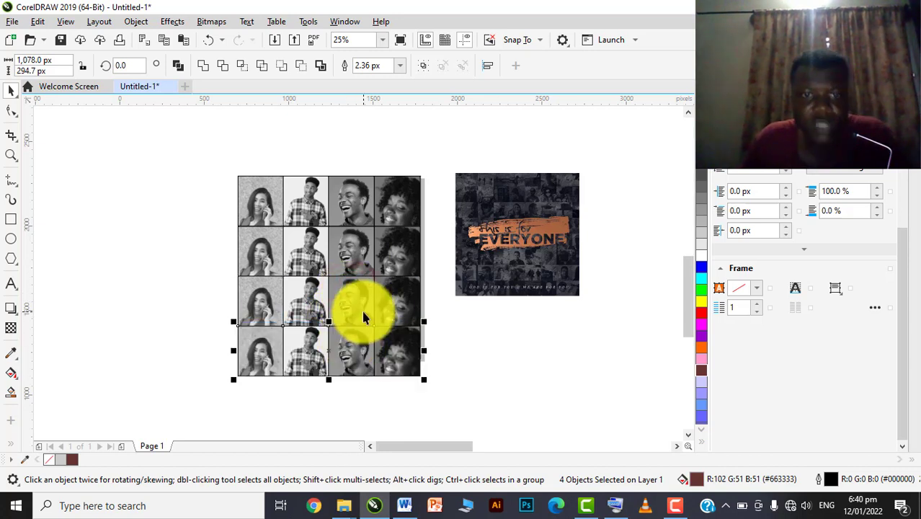
- Reduce the height of the bottom row of frames to about 192 px so it ends at the page's lower edge
scroll(342, 361, up, 2)
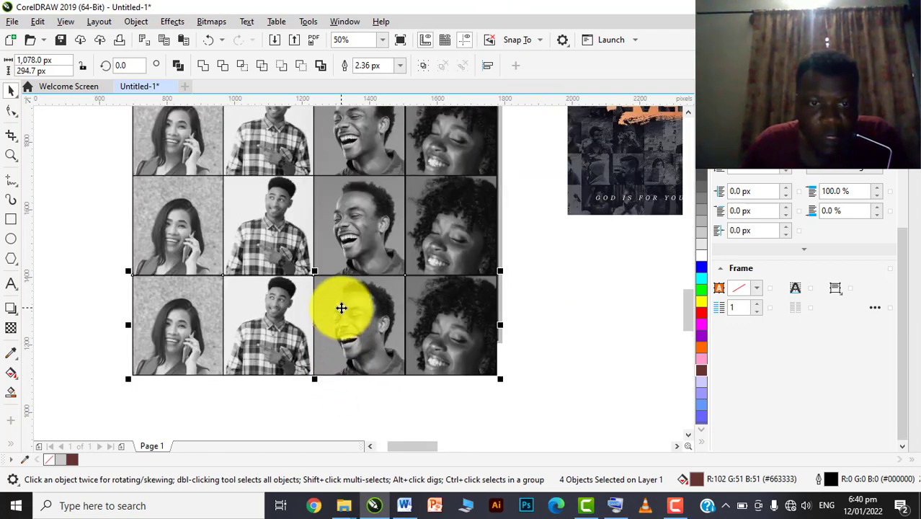
drag(314, 380, 314, 347)
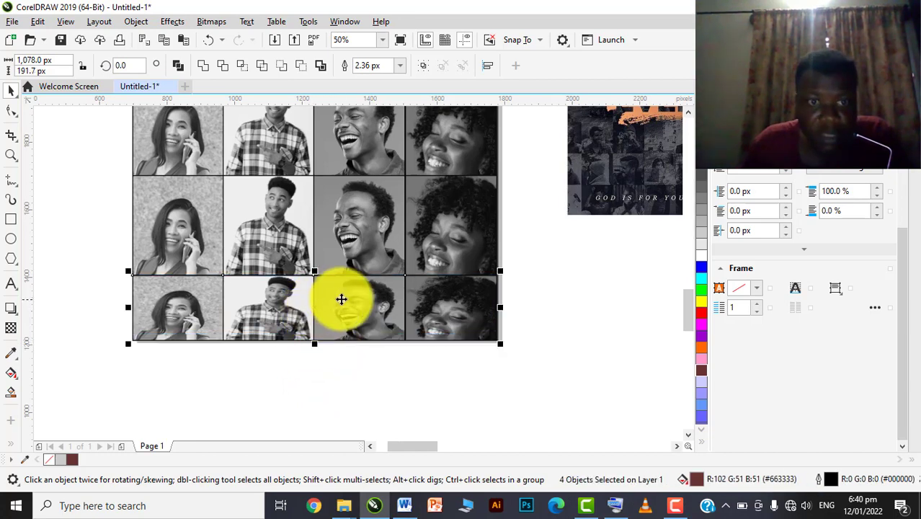
click(380, 360)
- Extract the squashed photos from the first and second frames of the bottom row and delete them, leaving empty frames
click(173, 295)
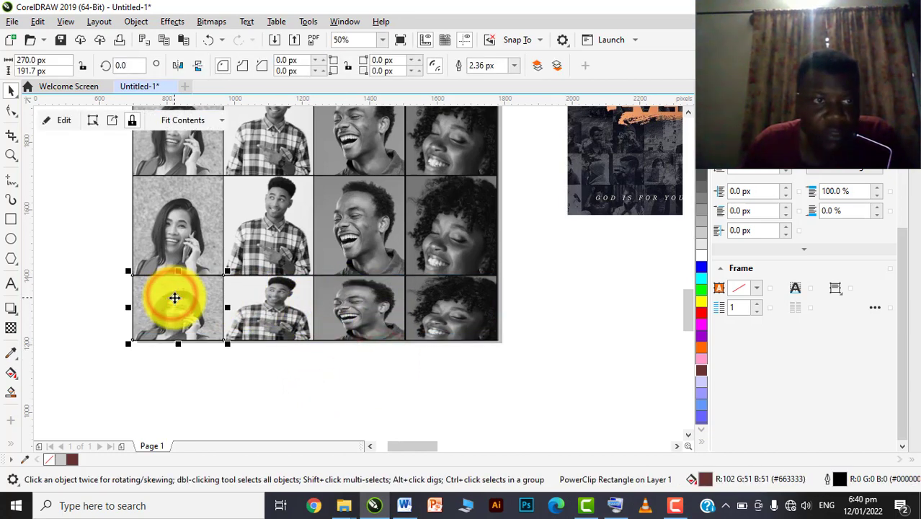
click(63, 118)
click(113, 121)
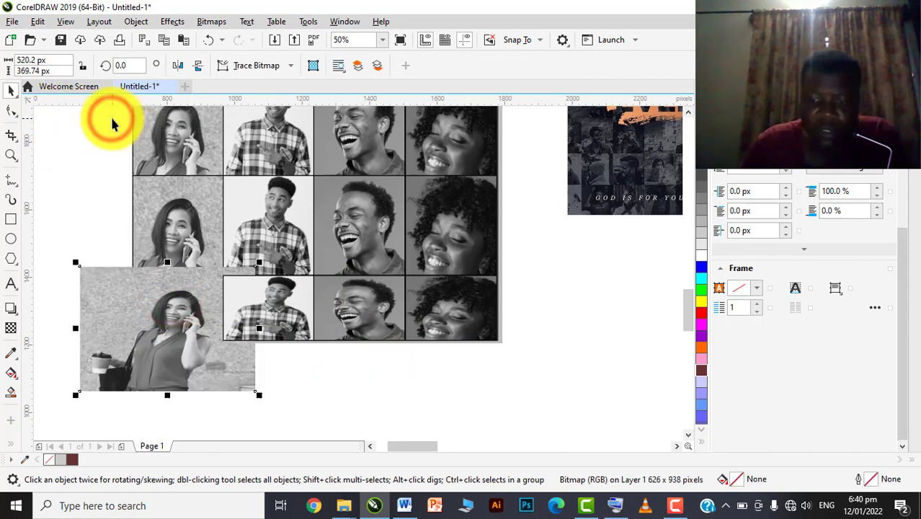
key(Delete)
click(281, 307)
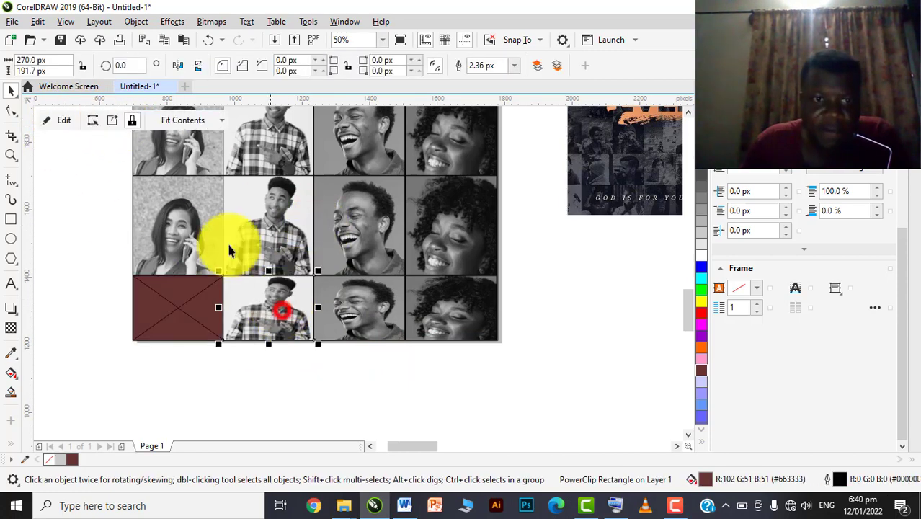
click(115, 121)
key(Delete)
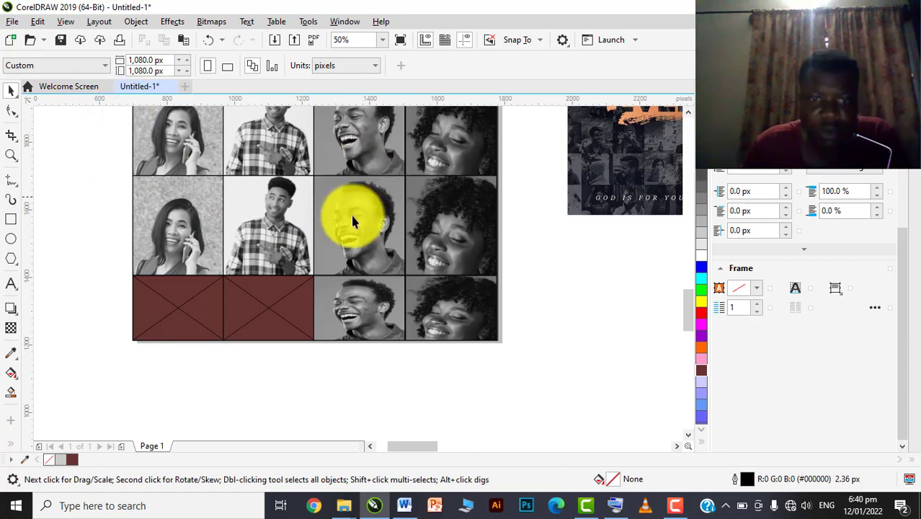
- Extract the squashed photos from the third and fourth frames of the bottom row and delete them, leaving empty frames
click(382, 317)
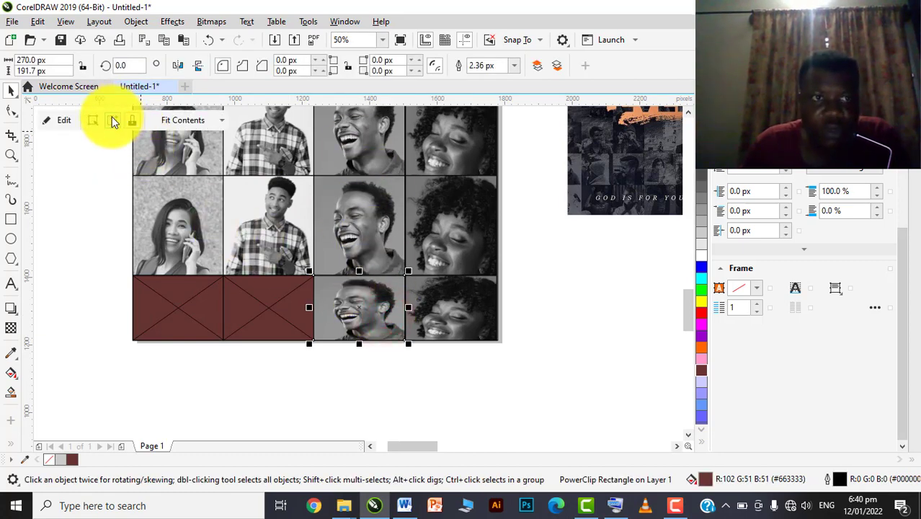
click(113, 121)
key(Delete)
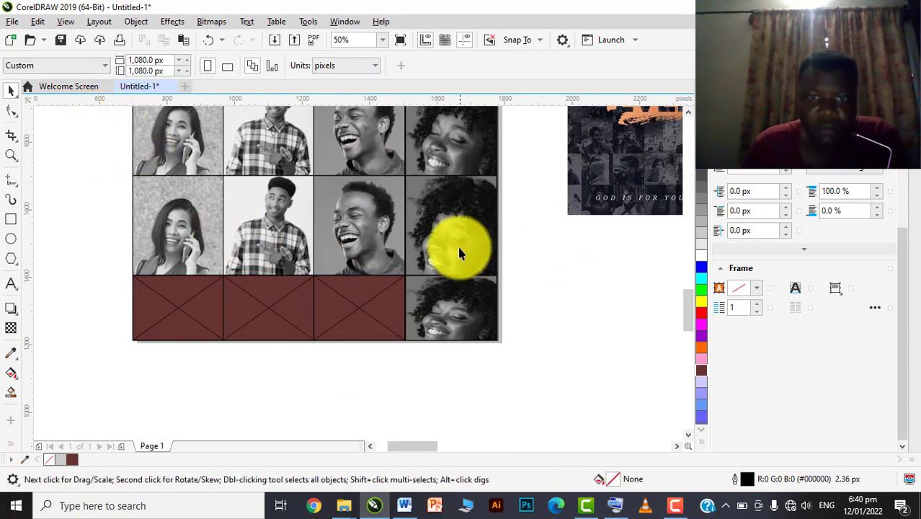
click(456, 303)
click(113, 120)
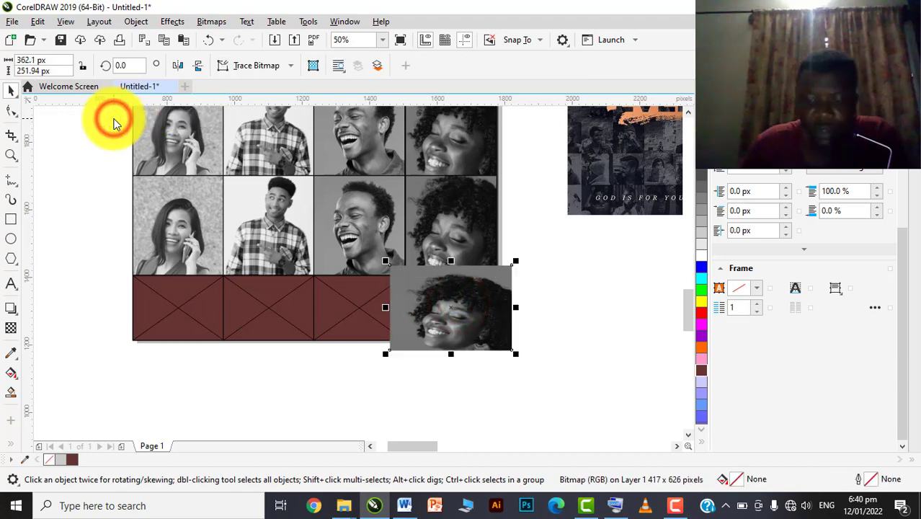
key(Delete)
- Import the business-partners handshake, cheerful-young-afrinting, close-up brunette woman and handsome-man-orange-jacket photos from the HD images folder into the CorelDRAW document
scroll(325, 236, down, 1)
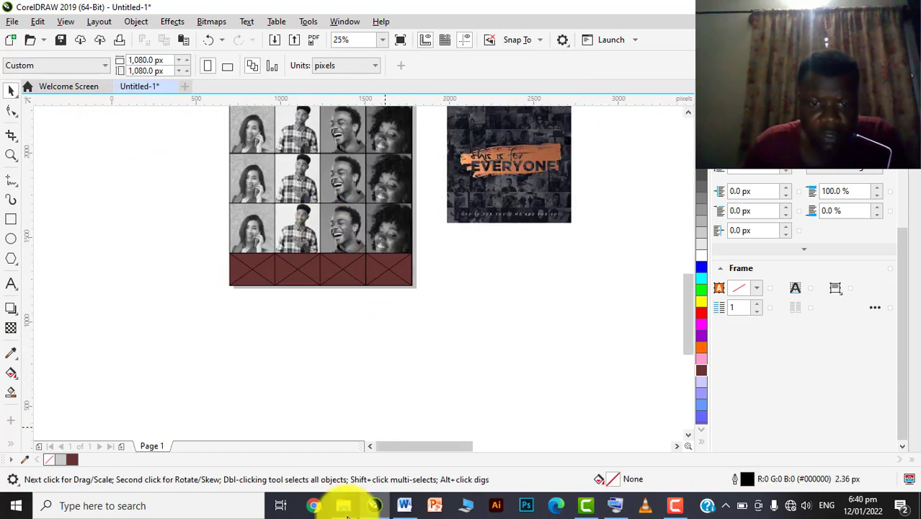
mouse_move(343, 505)
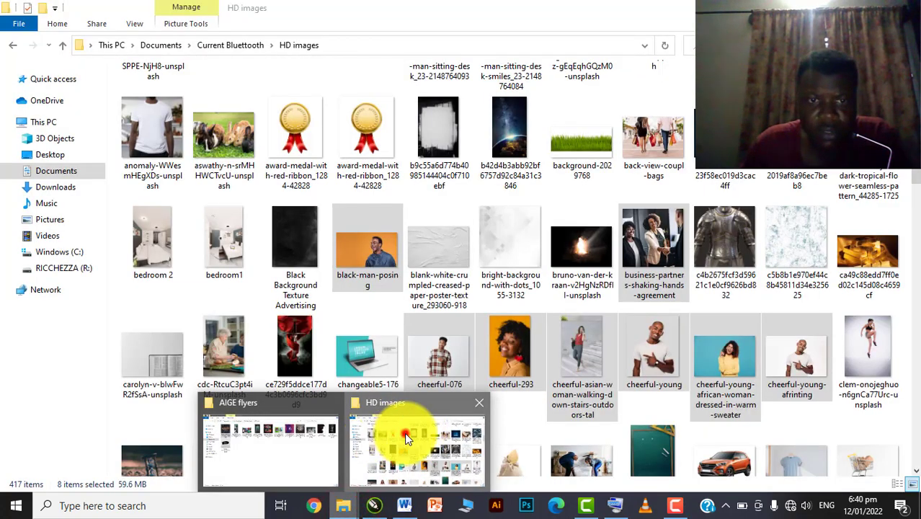
click(405, 434)
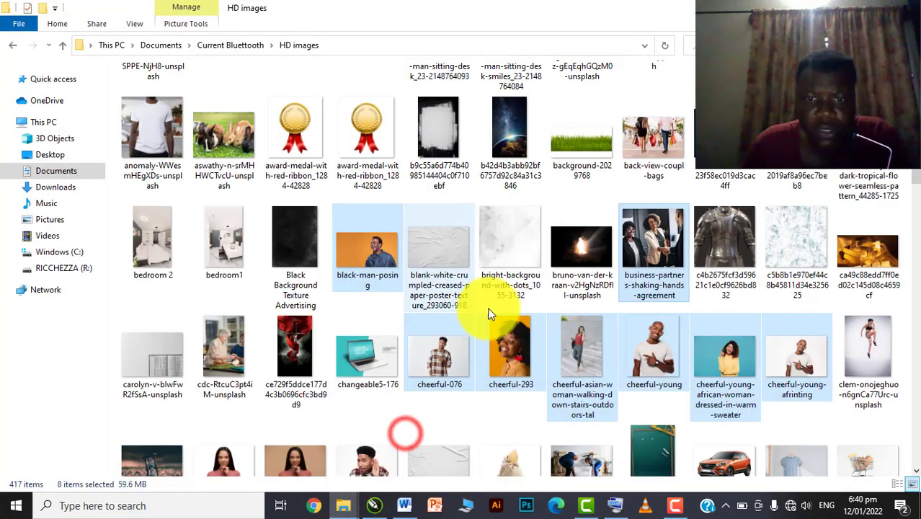
click(650, 252)
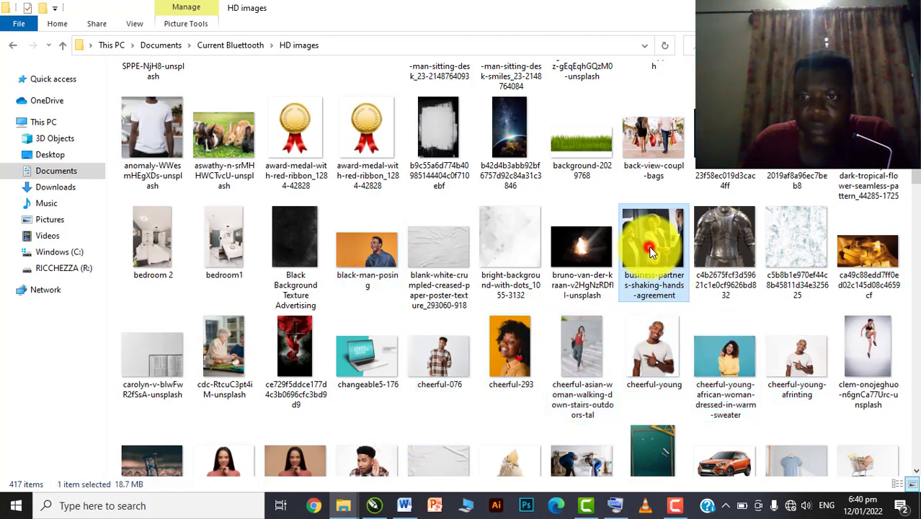
ctrl+click(801, 364)
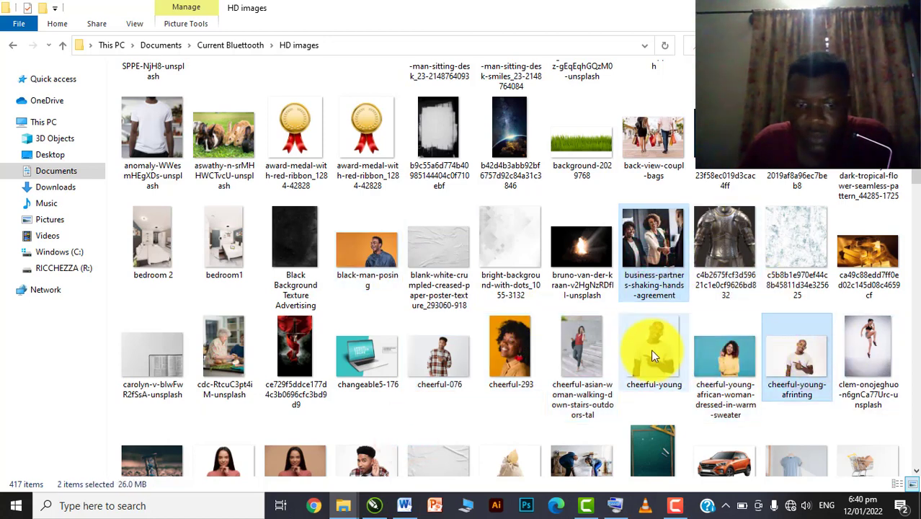
scroll(645, 353, down, 3)
ctrl+click(299, 324)
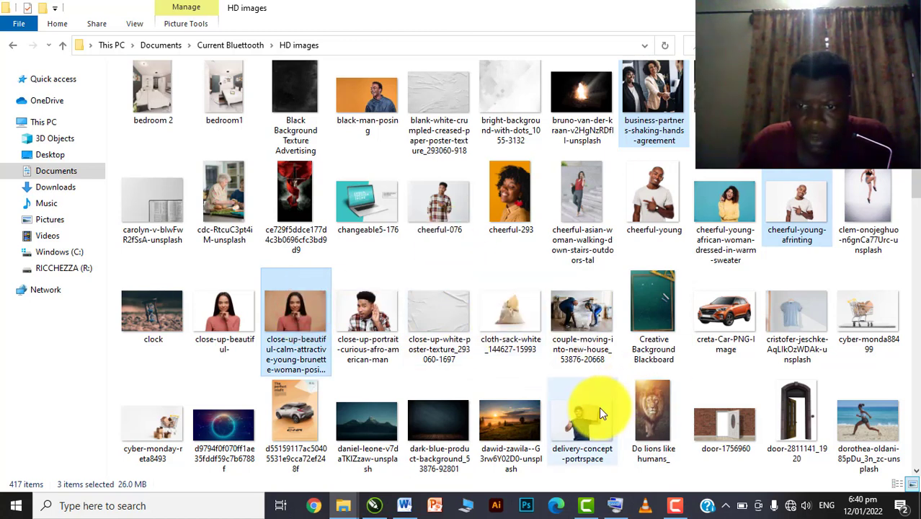
scroll(709, 402, down, 4)
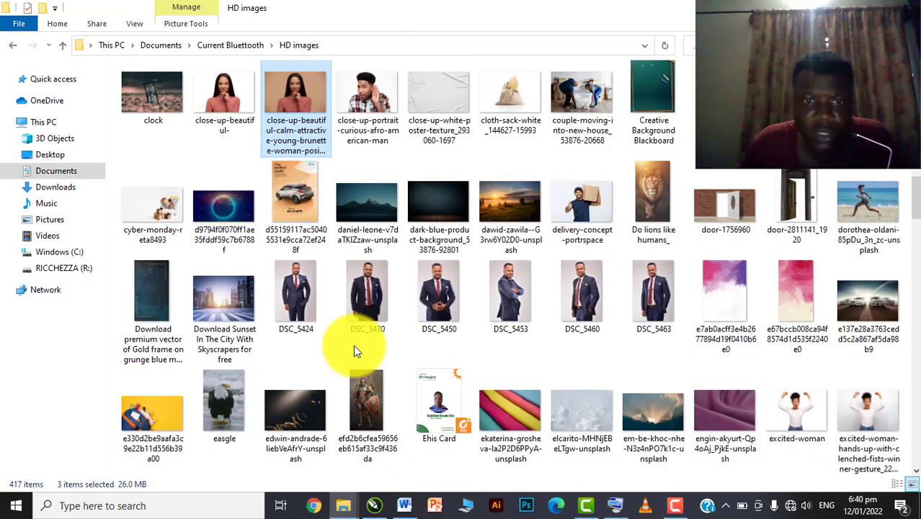
scroll(645, 312, down, 4)
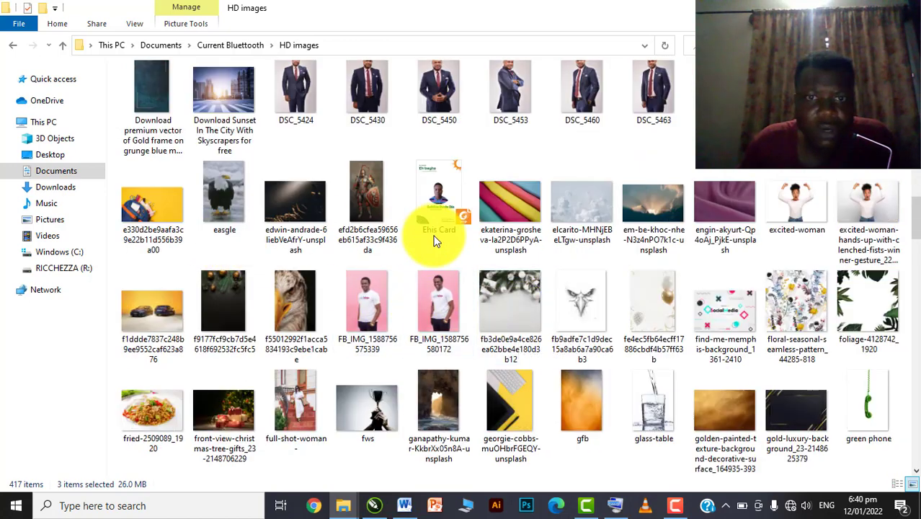
scroll(436, 257, down, 4)
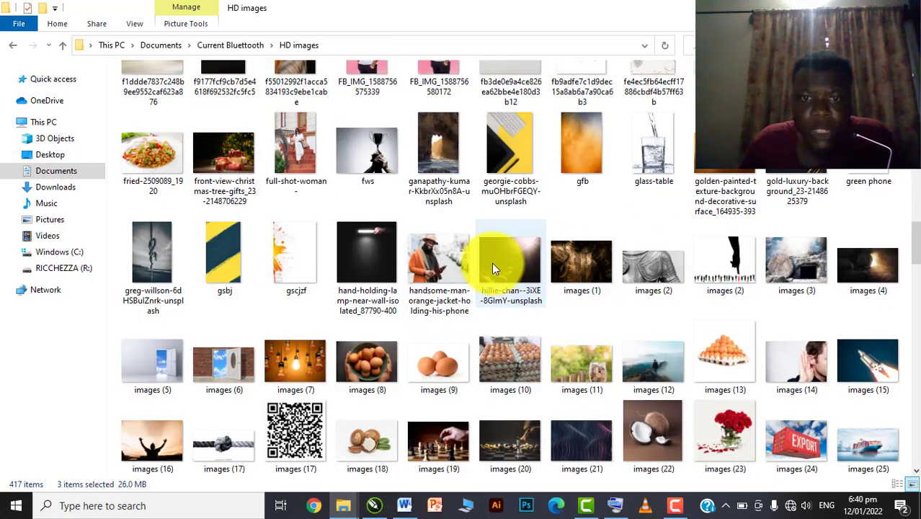
ctrl+click(434, 257)
drag(430, 287, 442, 226)
- Shift the photo of the woman in the yellow sweater, and delete the large landscape photo of the white T-shirt man covering the page
scroll(421, 227, down, 4)
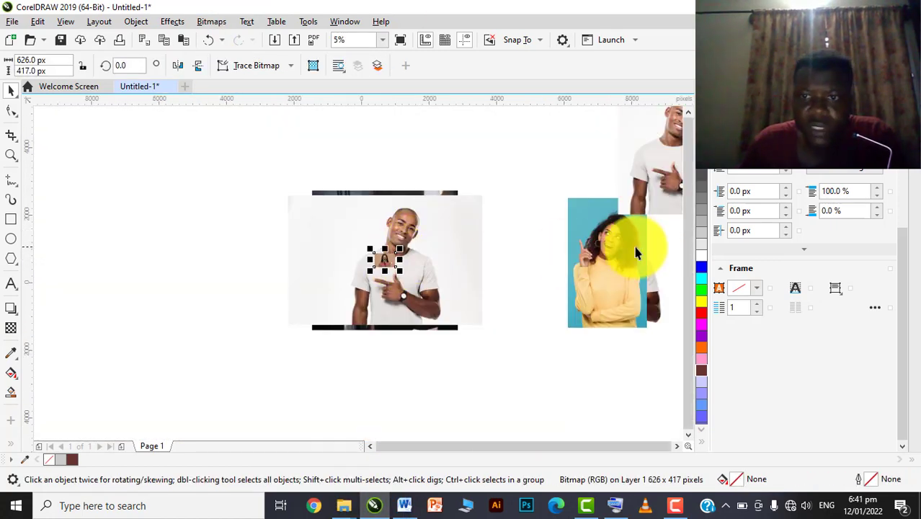
drag(619, 253, 577, 225)
drag(457, 252, 310, 219)
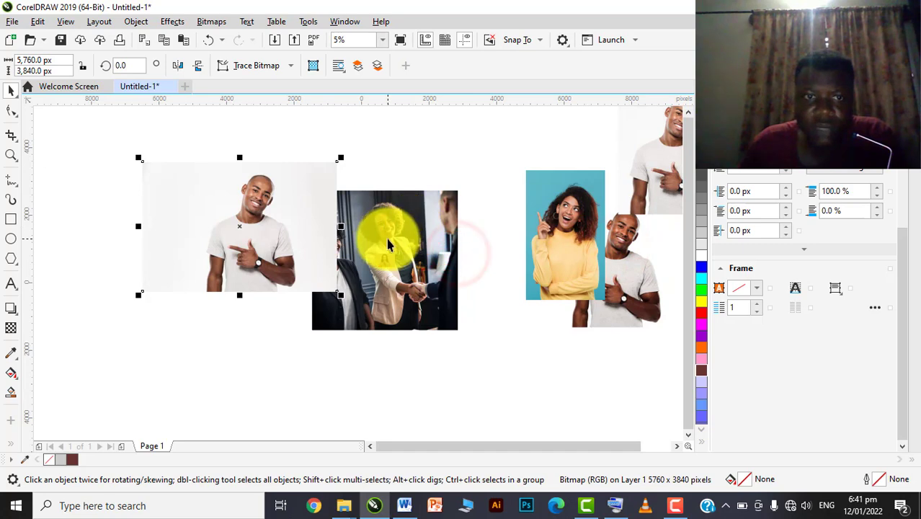
key(Delete)
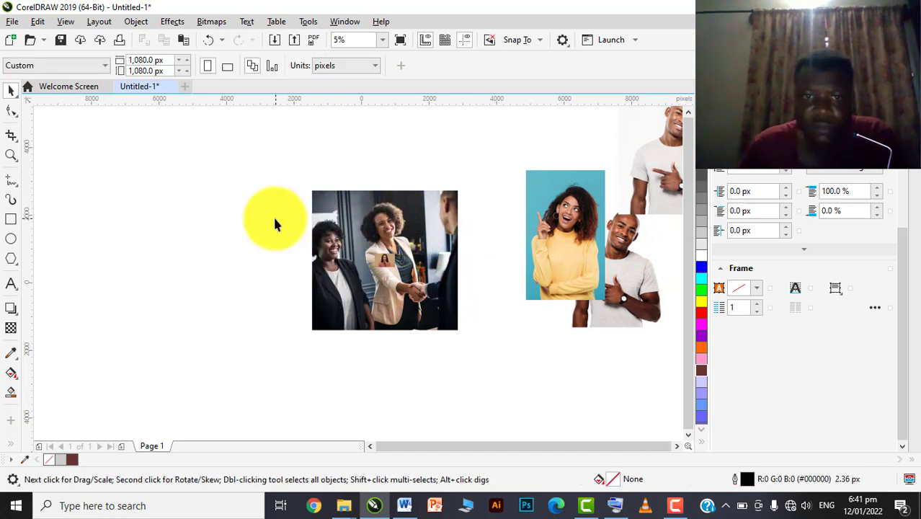
- Move the small brunette woman's photo off the business handshake photo and delete the handshake photo
click(384, 261)
drag(407, 263, 305, 263)
key(Delete)
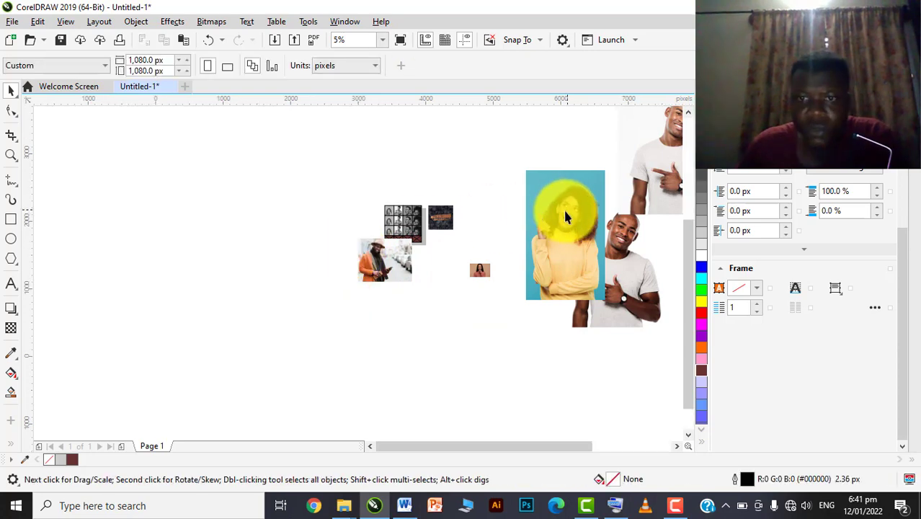
- Move the photo of the woman in the yellow sweater closer to the page and scale it down to about 377 × 614 px
scroll(566, 213, up, 1)
drag(569, 235, 484, 232)
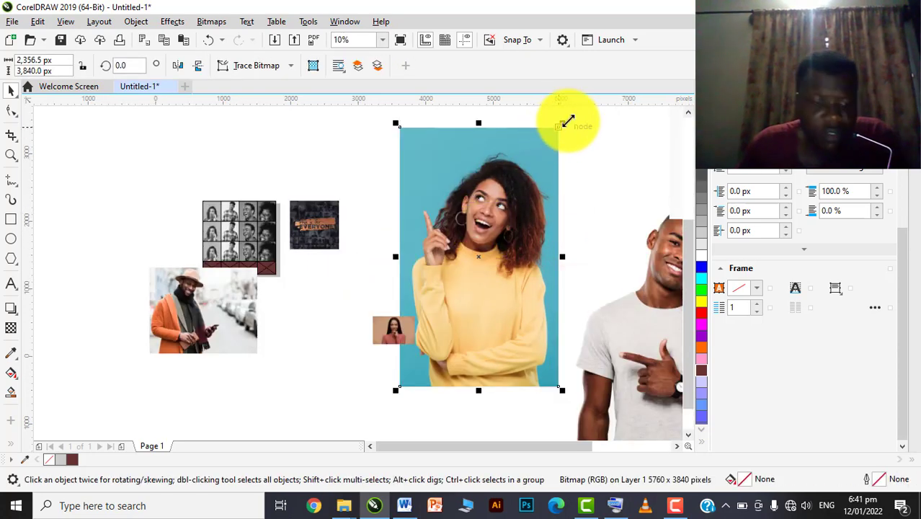
drag(567, 121, 363, 267)
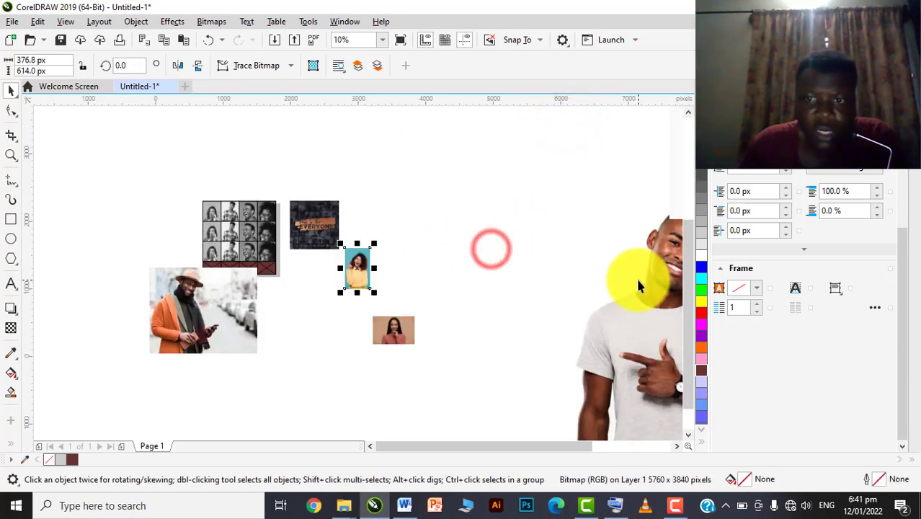
- Move one white T-shirt man photo to the far side of the page and delete the other large one
scroll(638, 280, down, 1)
drag(641, 292, 568, 276)
drag(669, 198, 279, 251)
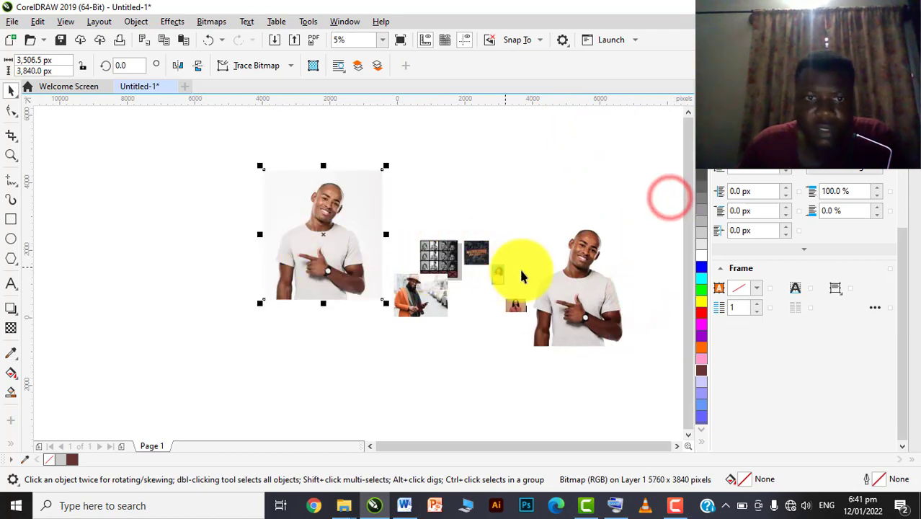
scroll(475, 274, up, 1)
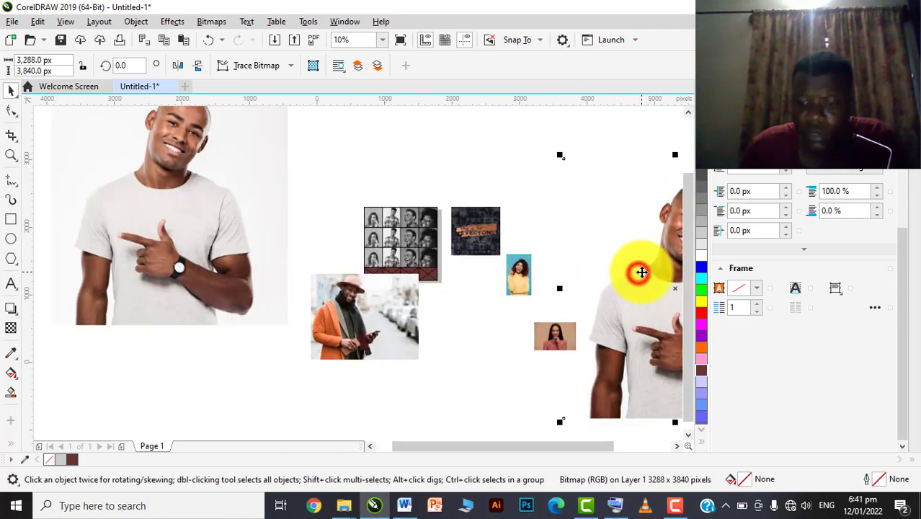
key(Delete)
scroll(641, 272, up, 1)
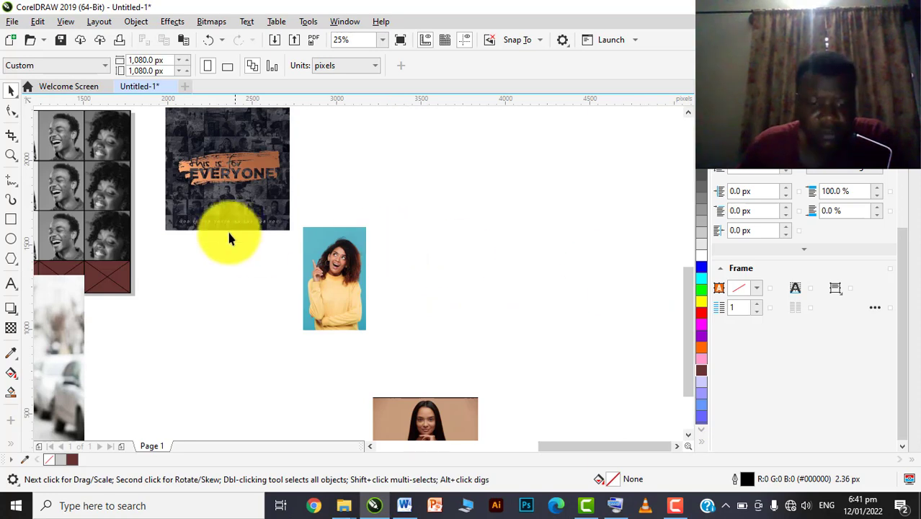
- Move the photo of the man in the orange coat below the frame grid and scale it down to about 720 × 576 px
key(h)
drag(99, 257, 370, 195)
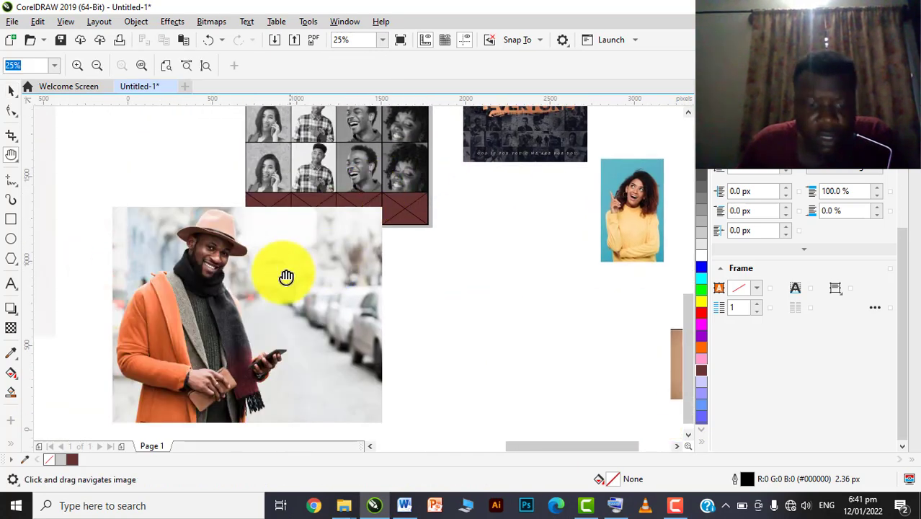
key(space)
drag(265, 285, 401, 301)
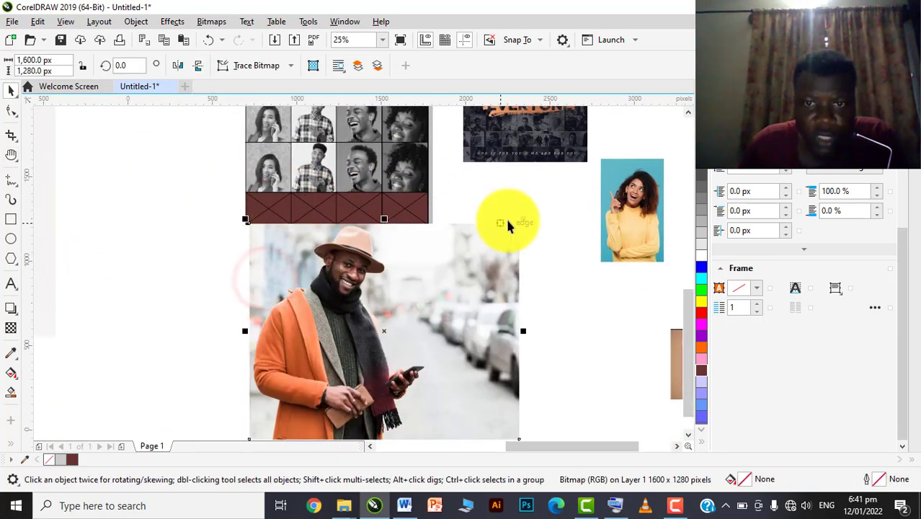
drag(524, 220, 444, 285)
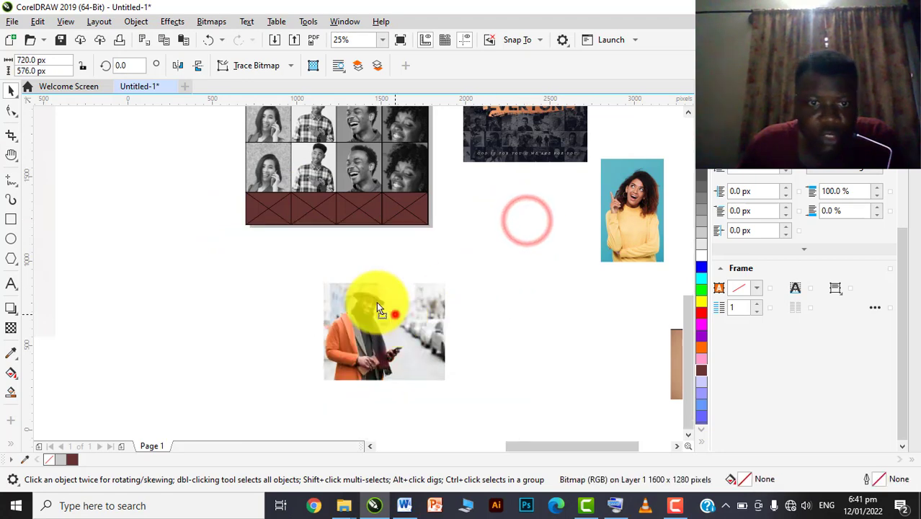
- Place the orange-coat man's photo in the first bottom-row frame and scale it inside the PowerClip to about 410 × 328 px
drag(395, 314, 274, 207)
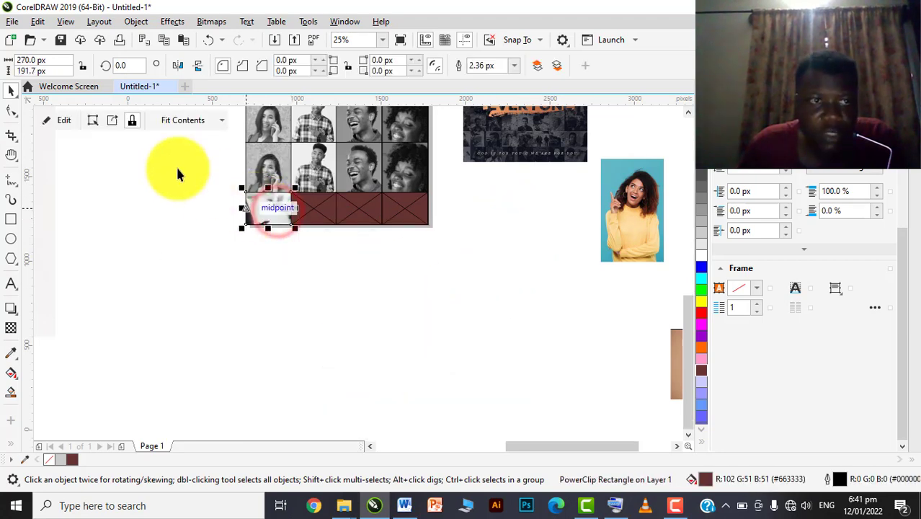
click(50, 119)
click(259, 204)
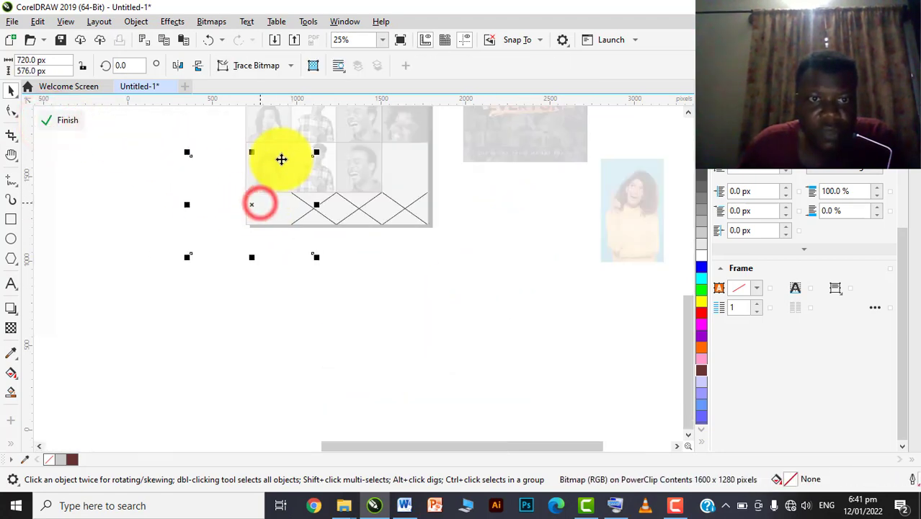
drag(315, 149, 306, 171)
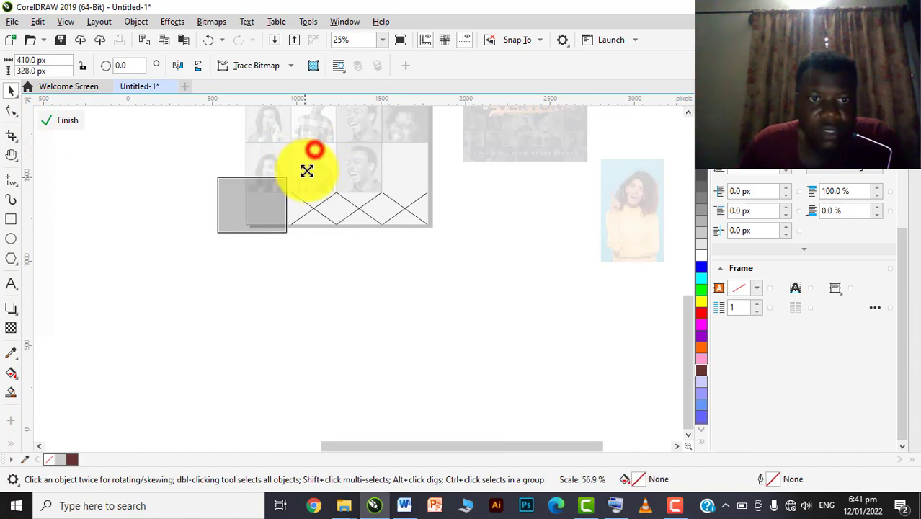
drag(265, 200, 286, 204)
scroll(267, 204, up, 2)
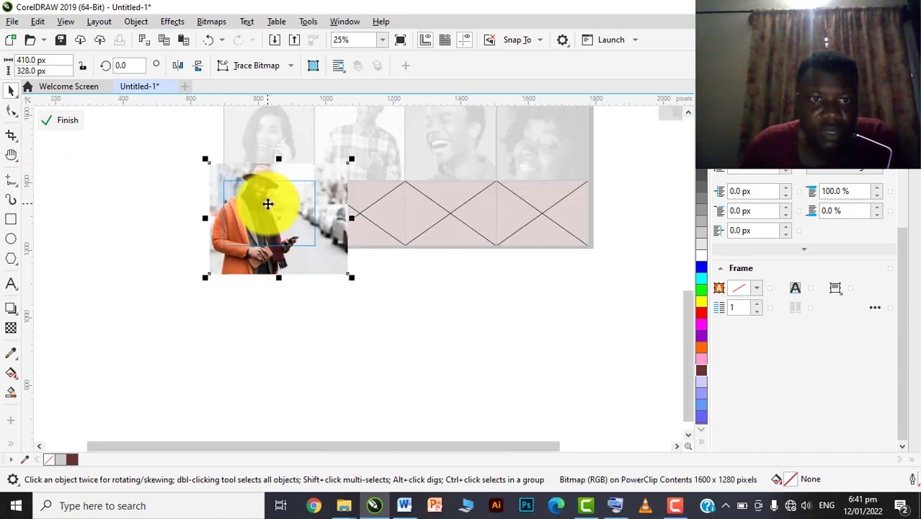
- Desaturate the orange-coat man's photo, reposition it so his head sits within the frame, and finish editing the PowerClip
click(173, 22)
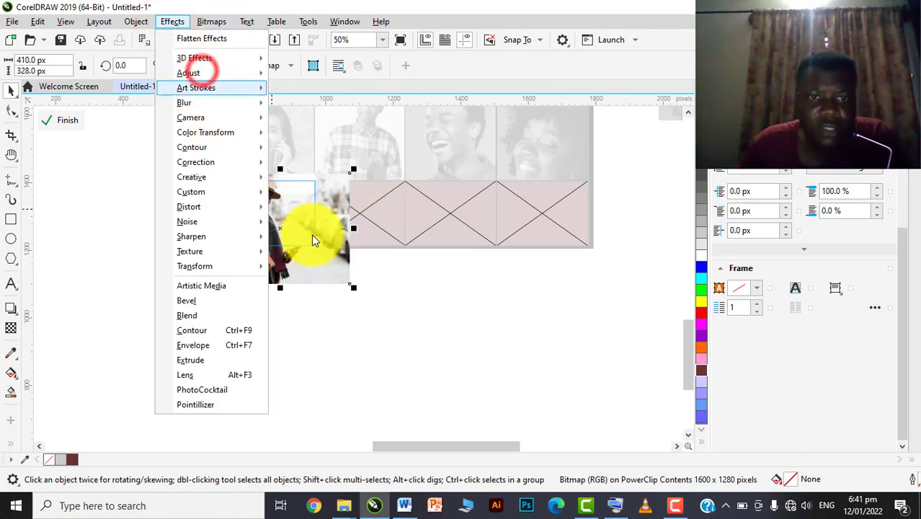
mouse_move(196, 87)
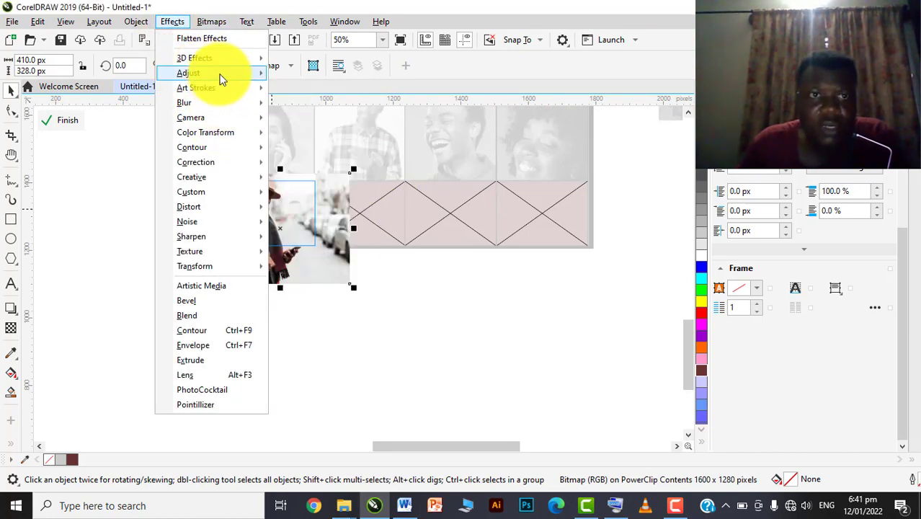
click(216, 72)
click(299, 268)
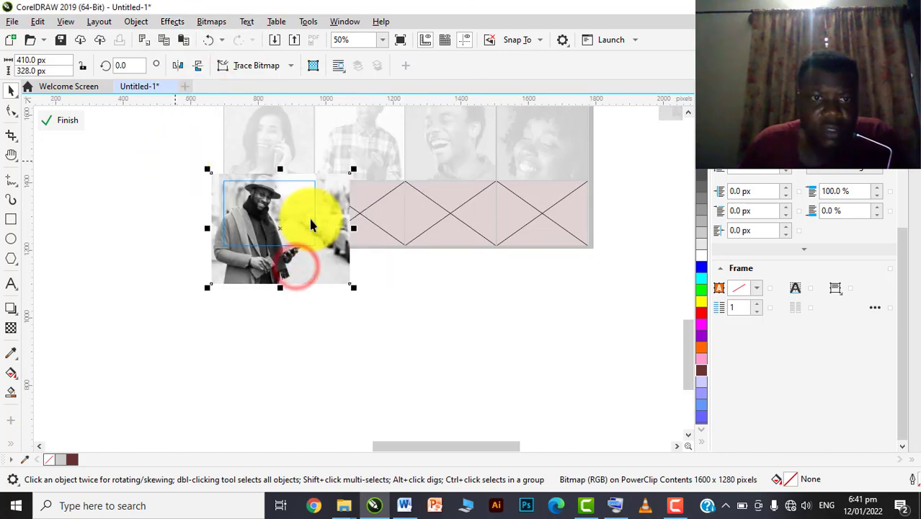
scroll(294, 213, up, 1)
drag(278, 205, 289, 212)
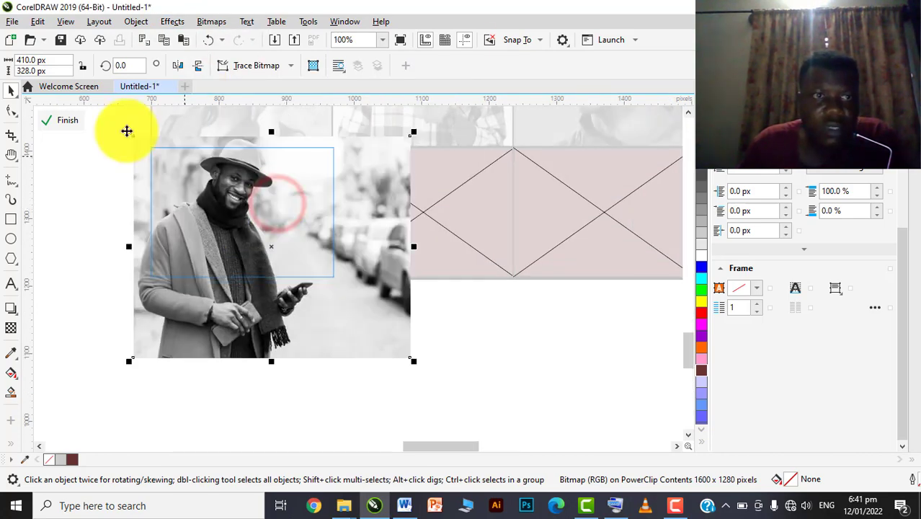
click(66, 121)
- Bring the yellow-sweater woman's photo over to the grid, desaturate it and place it in the second bottom-row frame
scroll(270, 217, down, 2)
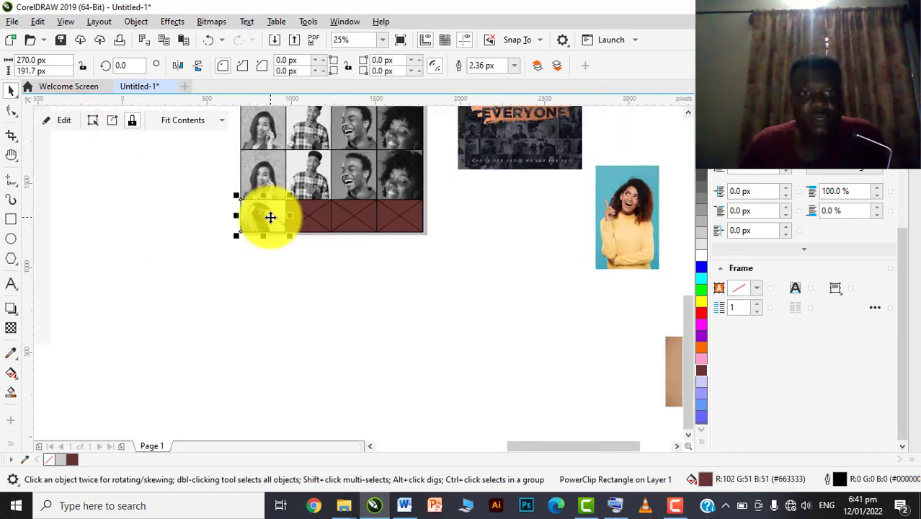
click(608, 232)
drag(608, 232, 308, 238)
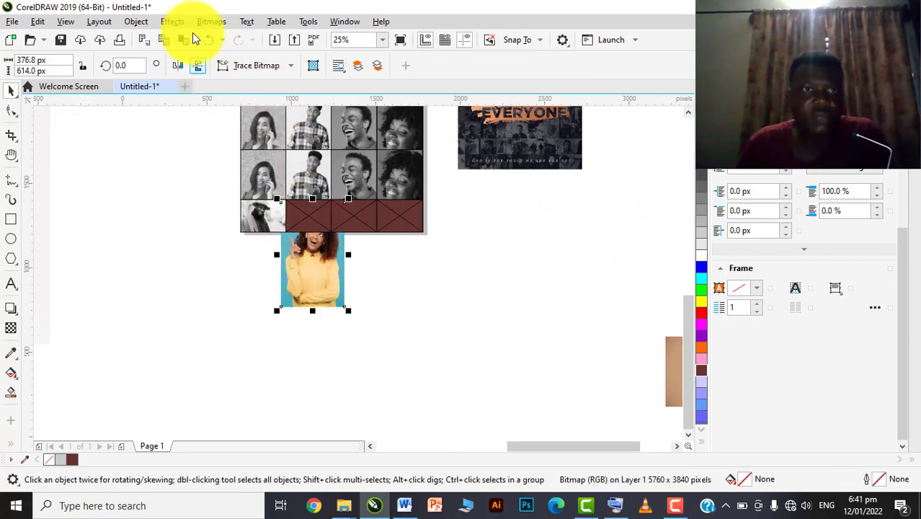
click(171, 22)
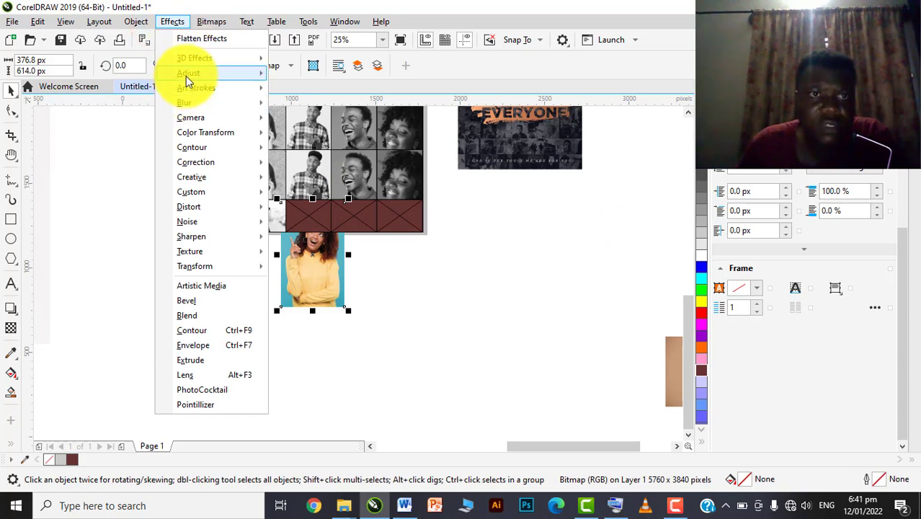
click(321, 255)
drag(322, 258, 306, 216)
- Move the pink-sweater woman's photo to the grid, desaturate it and place it in the third bottom-row frame
scroll(311, 222, down, 2)
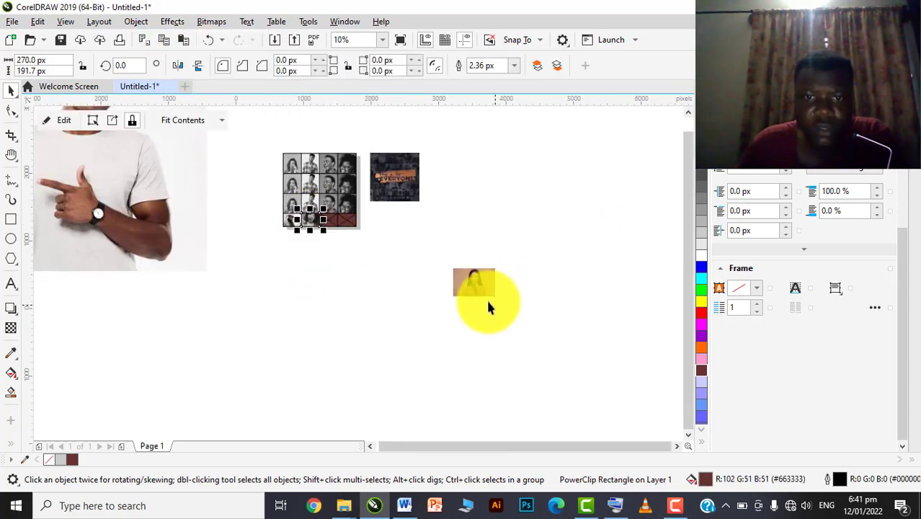
mouse_move(481, 288)
mouse_down()
mouse_move(366, 257)
mouse_move(336, 231)
mouse_up()
scroll(336, 231, up, 3)
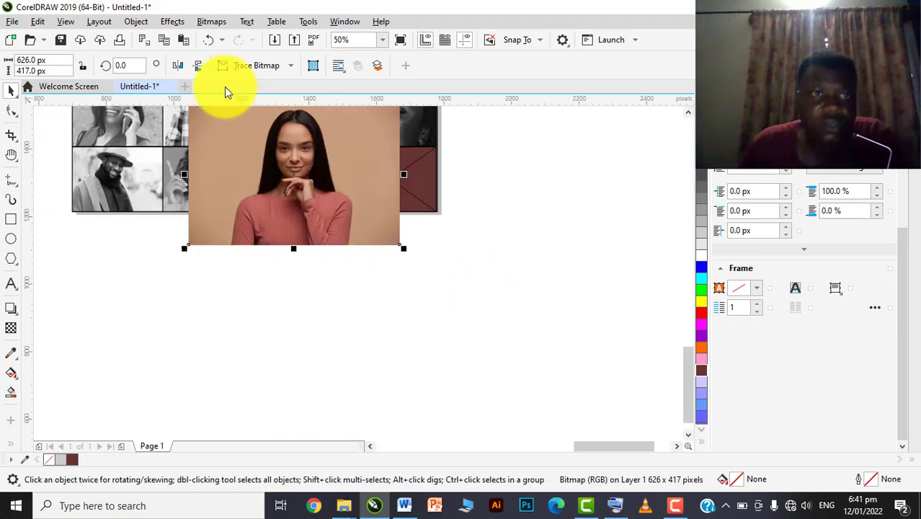
click(170, 22)
click(194, 73)
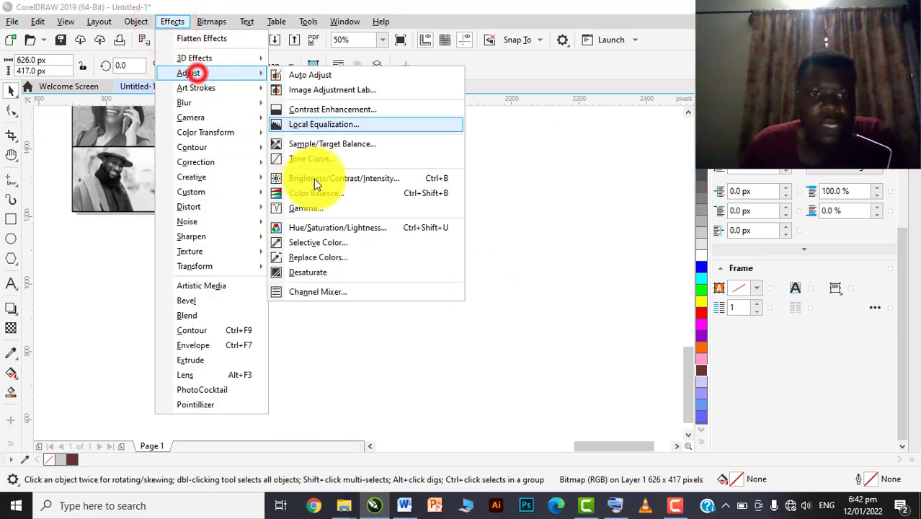
click(311, 272)
drag(285, 193, 288, 198)
- Scale the white T-shirt man's photo down to about 1,015 × 1,112 px over the grid and bring it to the front
scroll(353, 248, down, 1)
scroll(370, 253, down, 1)
drag(173, 214, 383, 236)
drag(459, 329, 371, 230)
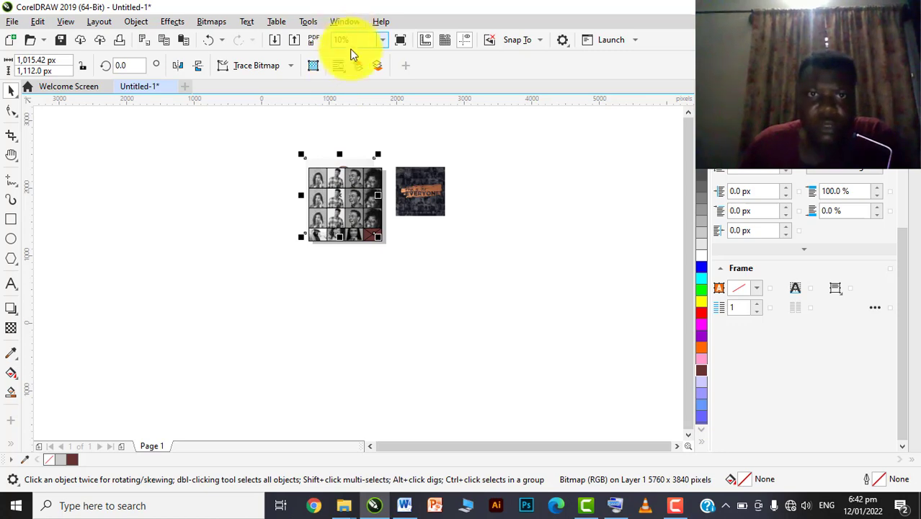
click(358, 65)
- Scale the white T-shirt man's photo to about 336 × 368 px and place it in the last bottom-row frame
scroll(357, 187, up, 2)
scroll(357, 185, down, 1)
drag(358, 179, 432, 258)
drag(480, 202, 456, 251)
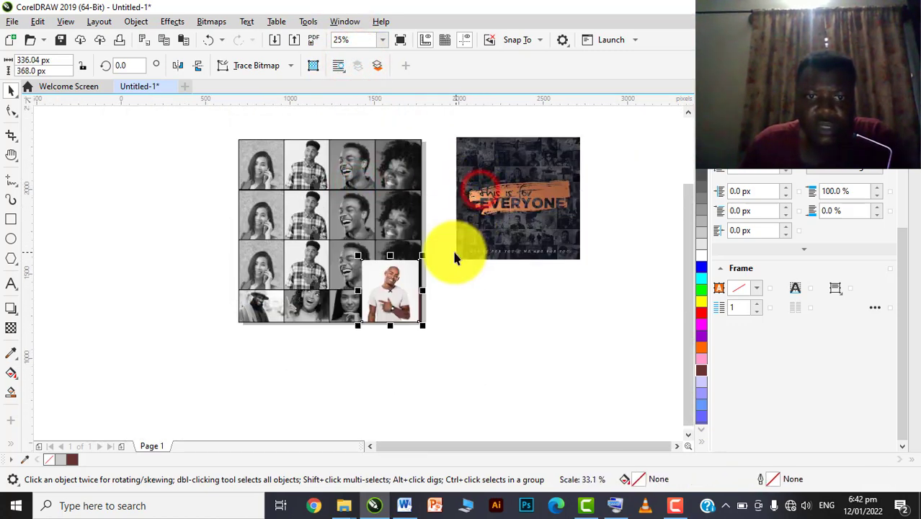
scroll(392, 299, up, 1)
drag(386, 294, 398, 295)
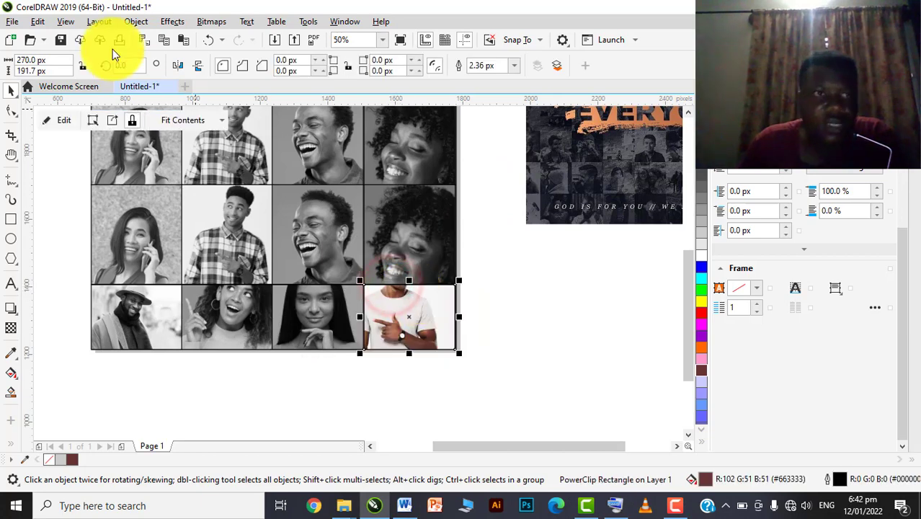
- Edit the last bottom-row PowerClip: reposition the man so his head sits within the frame, desaturate the photo, and finish editing
click(43, 118)
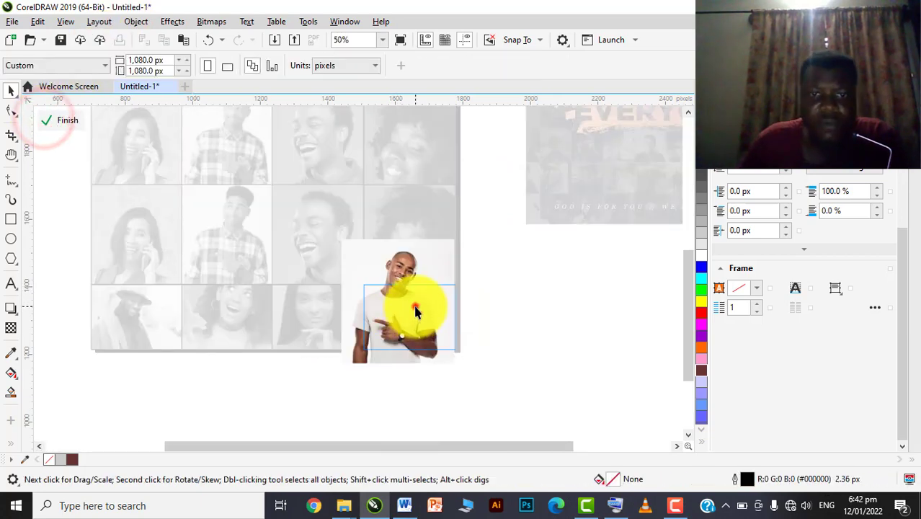
drag(411, 306, 429, 298)
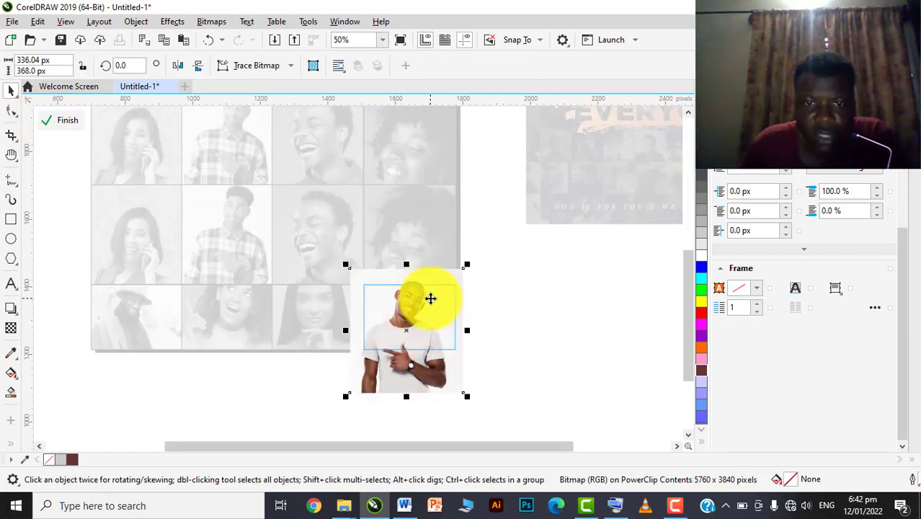
click(212, 22)
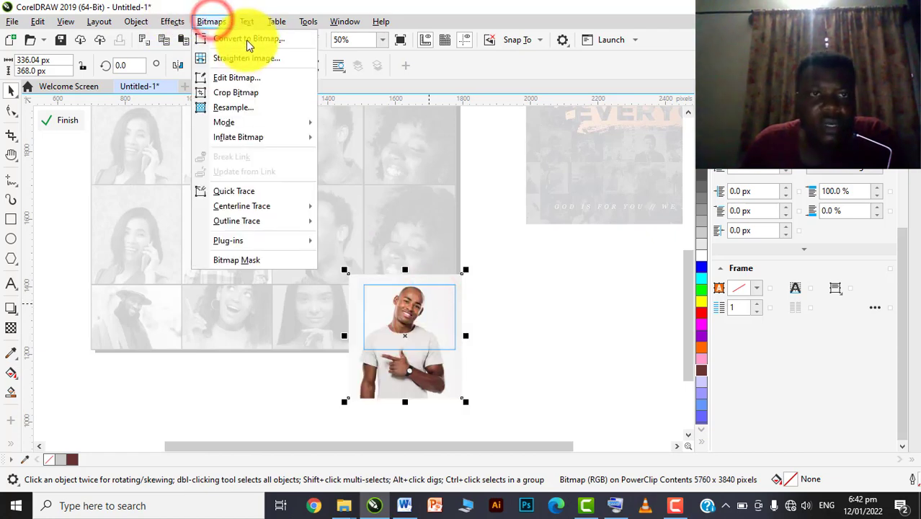
mouse_move(247, 25)
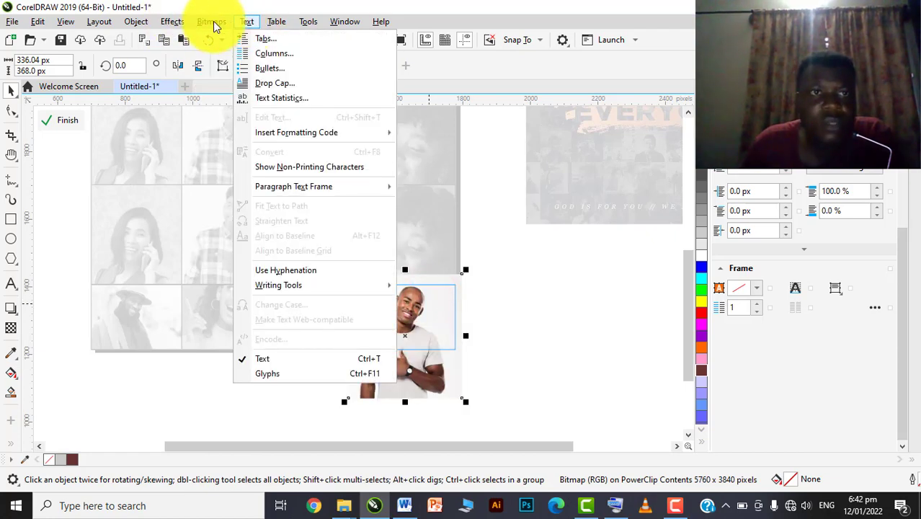
mouse_move(179, 25)
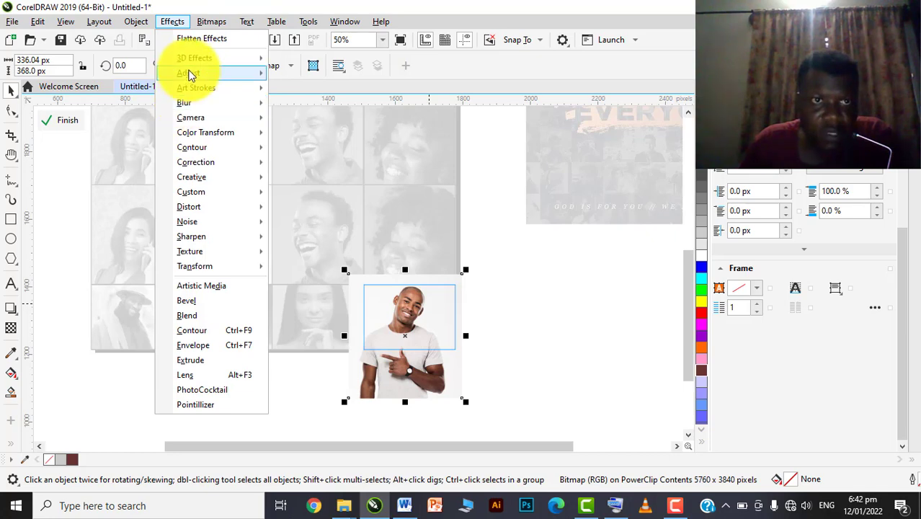
click(188, 72)
click(308, 272)
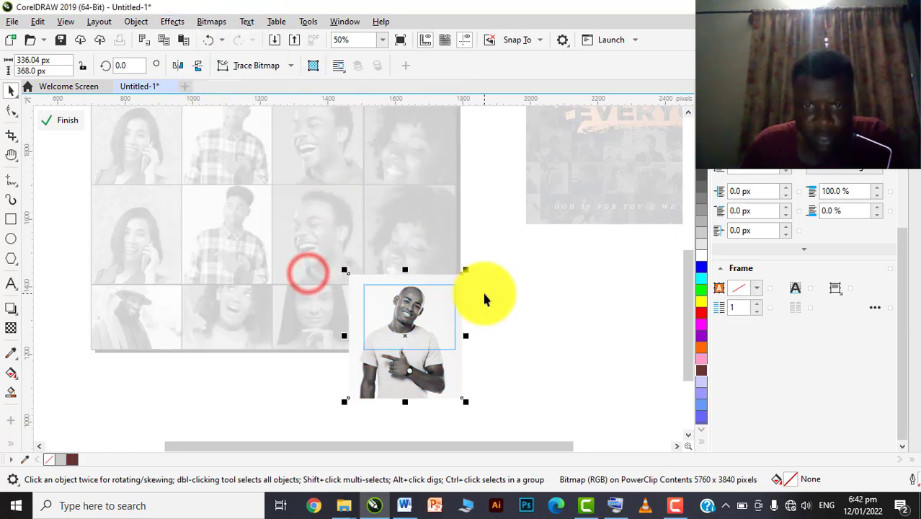
click(545, 336)
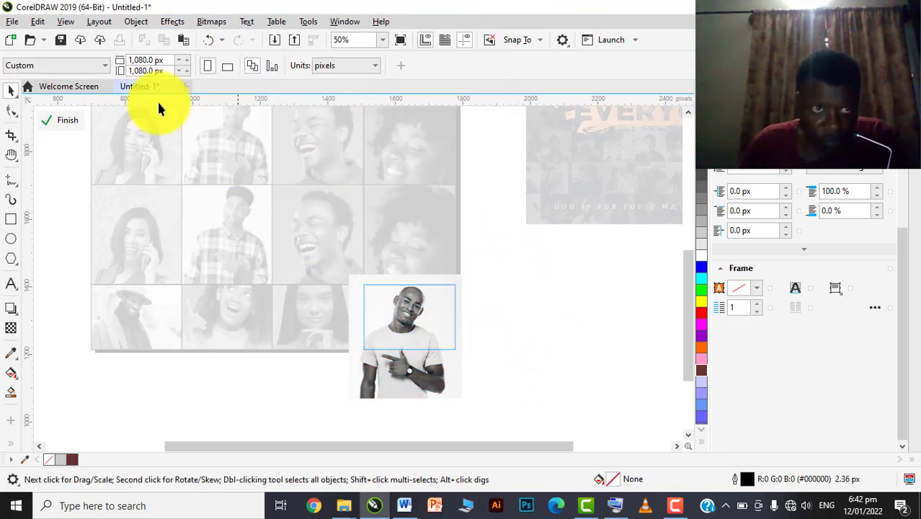
click(46, 121)
- Select the whole photo grid and remove the black outlines from its frames
scroll(422, 263, down, 2)
click(493, 307)
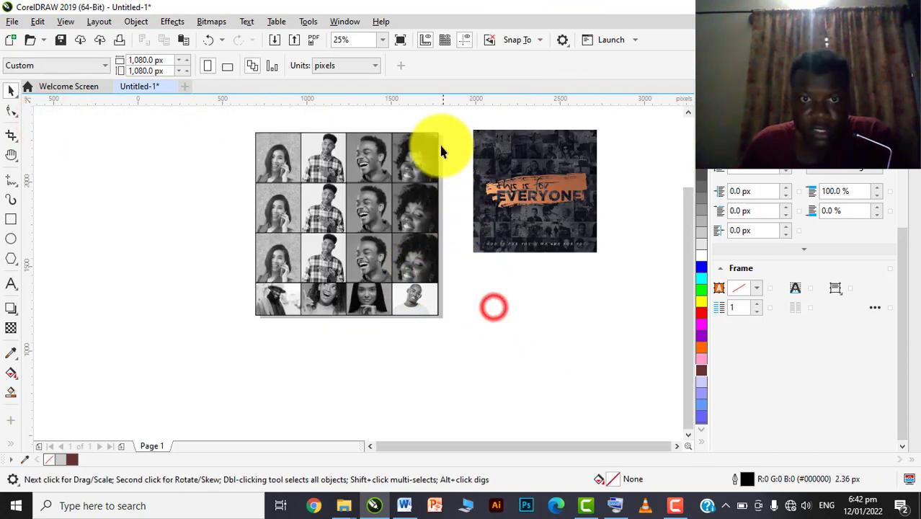
drag(442, 348, 457, 357)
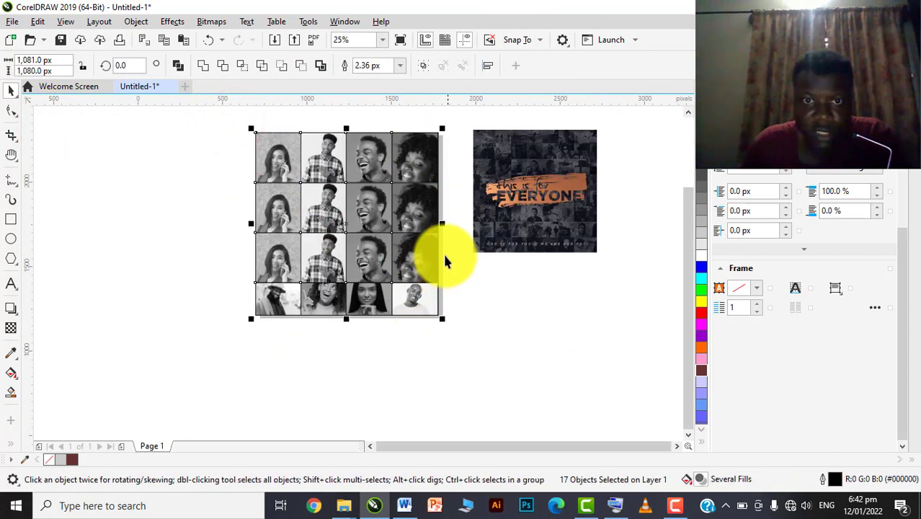
click(502, 346)
scroll(399, 215, up, 2)
scroll(383, 199, down, 2)
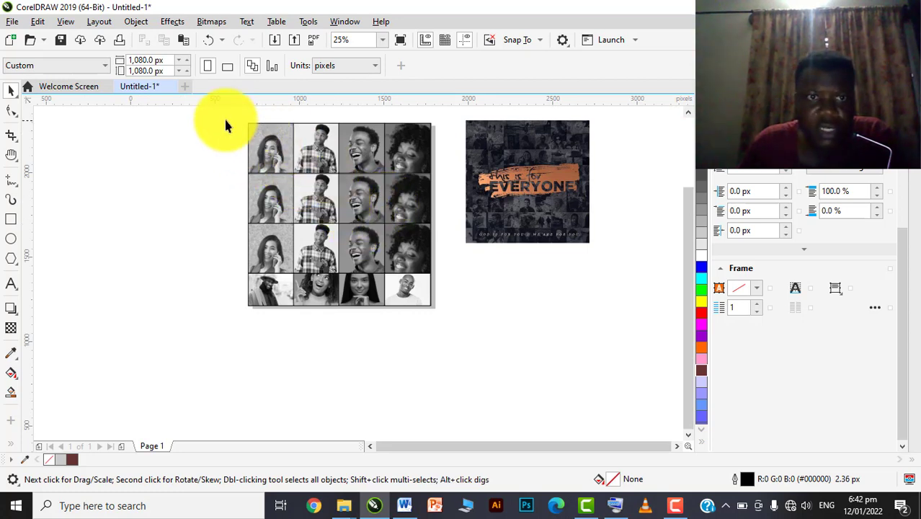
drag(227, 119, 446, 331)
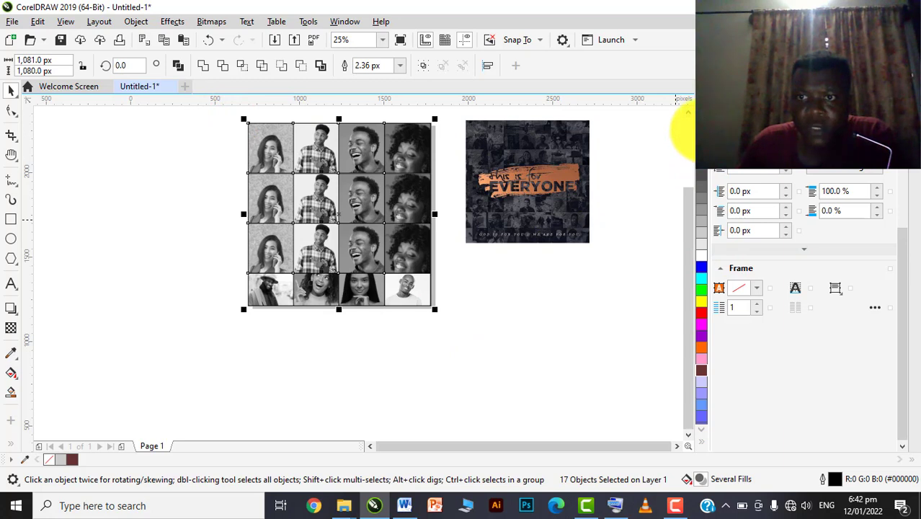
click(592, 315)
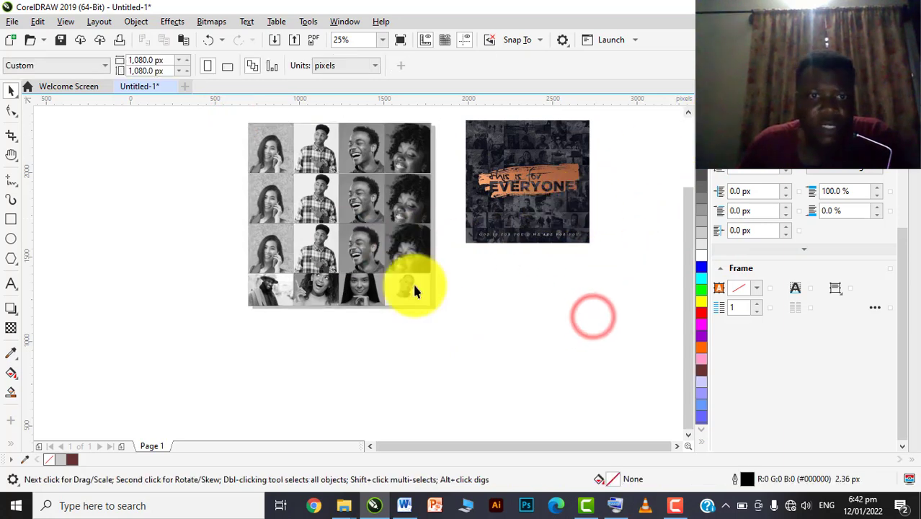
- Draw a 1,080 × 1,080 px rectangle covering the photo grid and fill it with 70% Black (#4D4D4D)
click(14, 221)
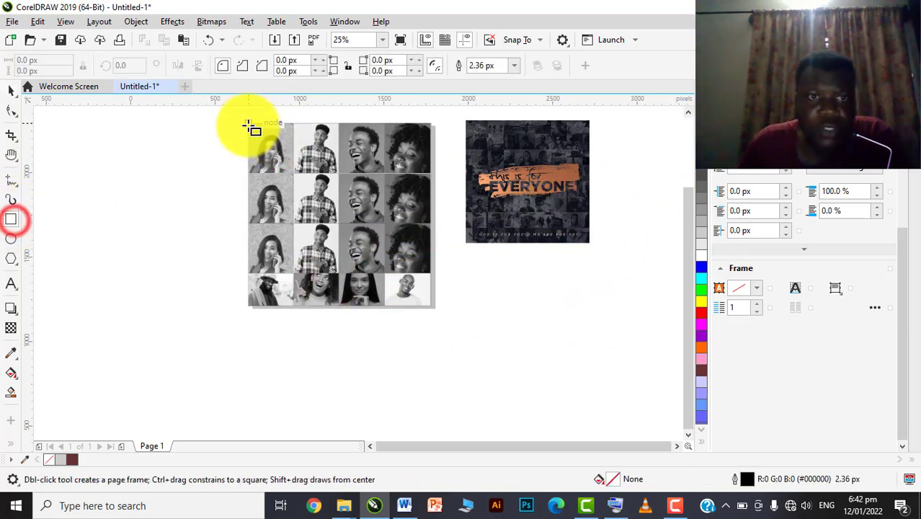
drag(249, 123, 437, 307)
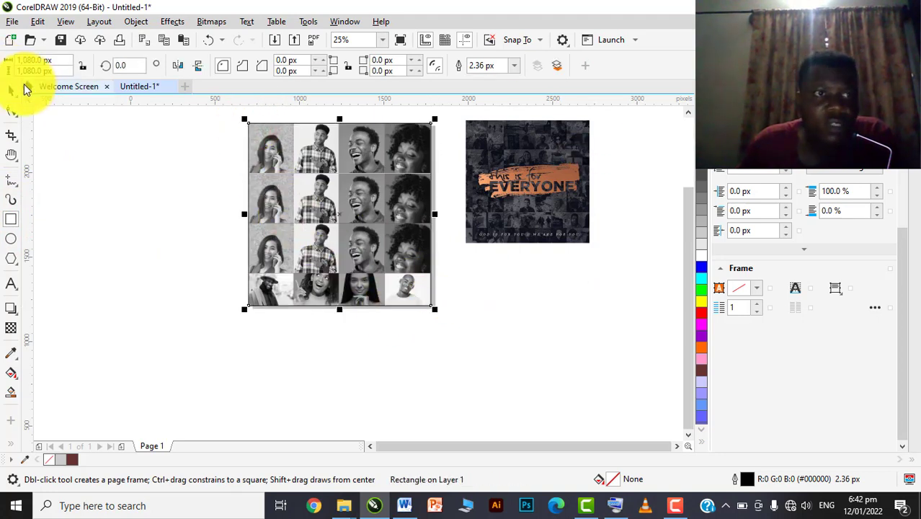
click(11, 91)
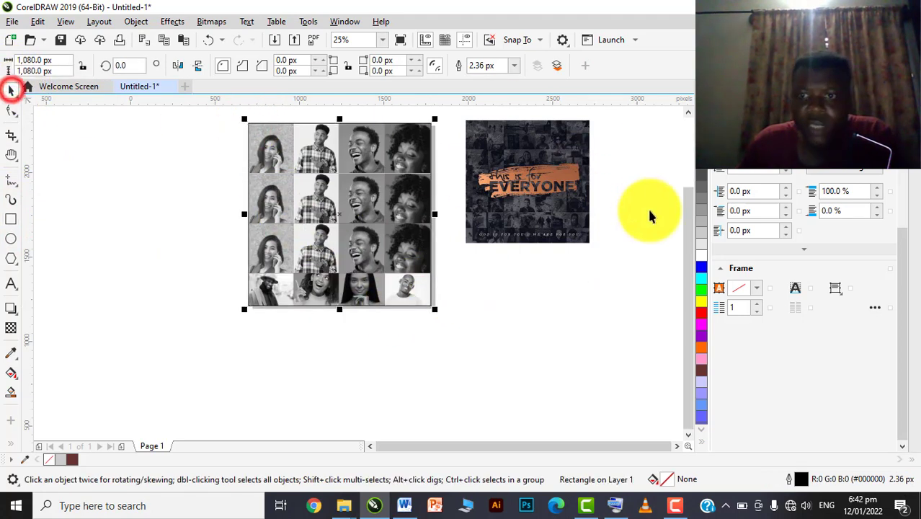
click(701, 180)
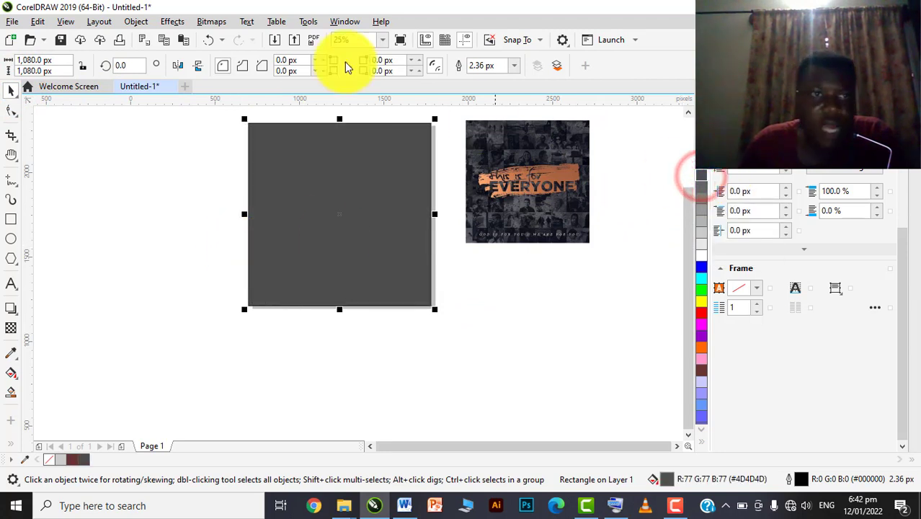
- Set the transparency merge mode of the grey rectangle over the grid to Multiply
click(11, 328)
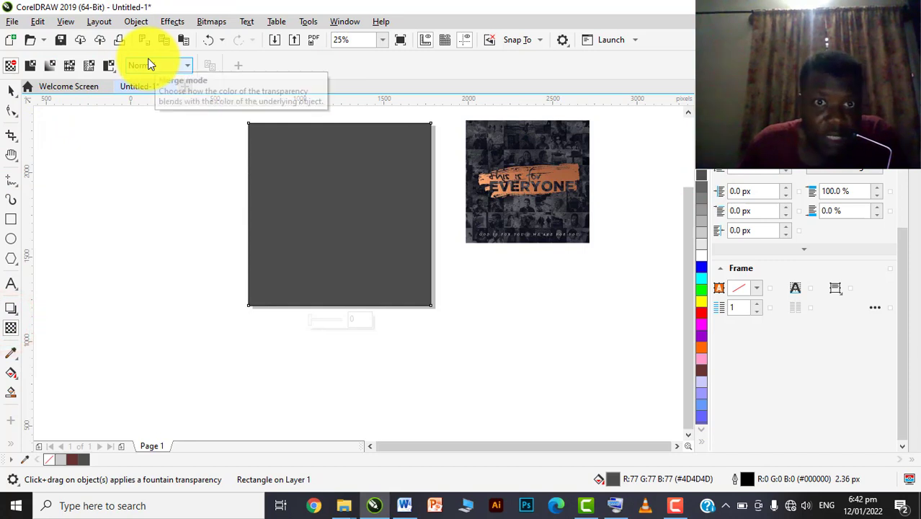
scroll(432, 195, down, 2)
scroll(338, 199, up, 2)
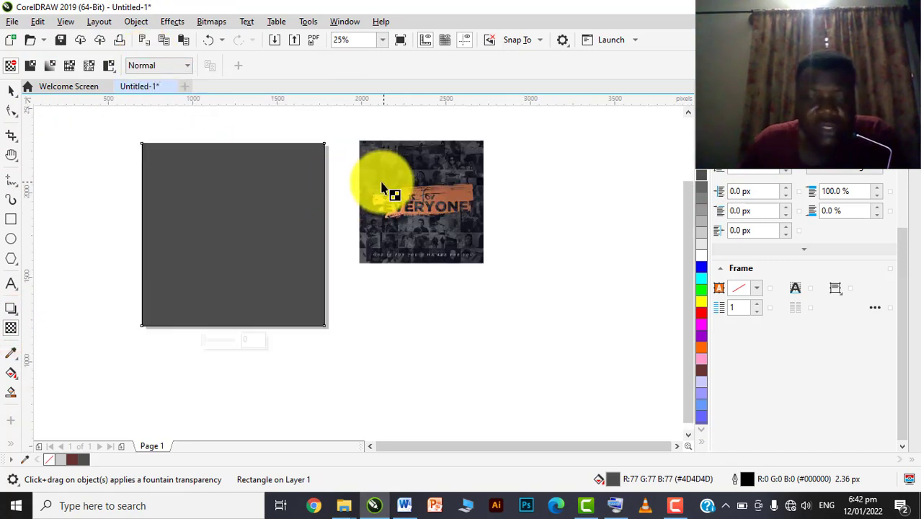
scroll(377, 203, up, 2)
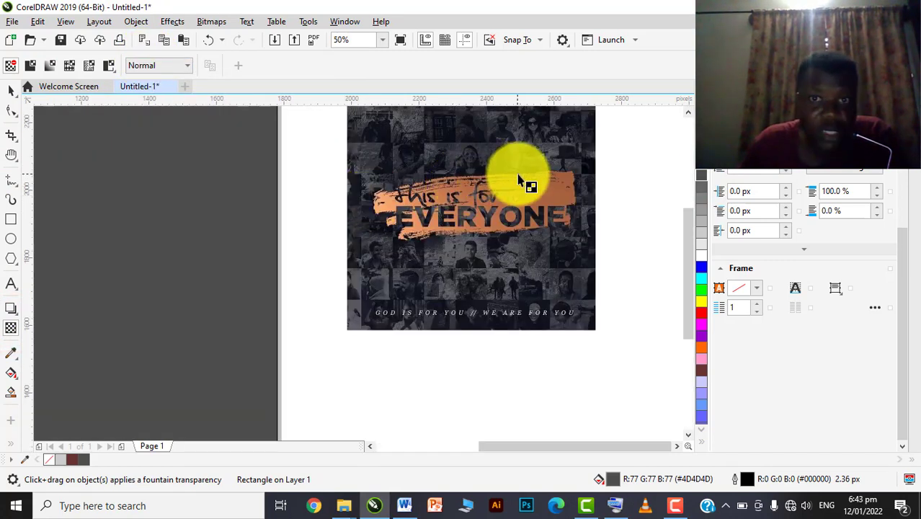
scroll(524, 181, down, 2)
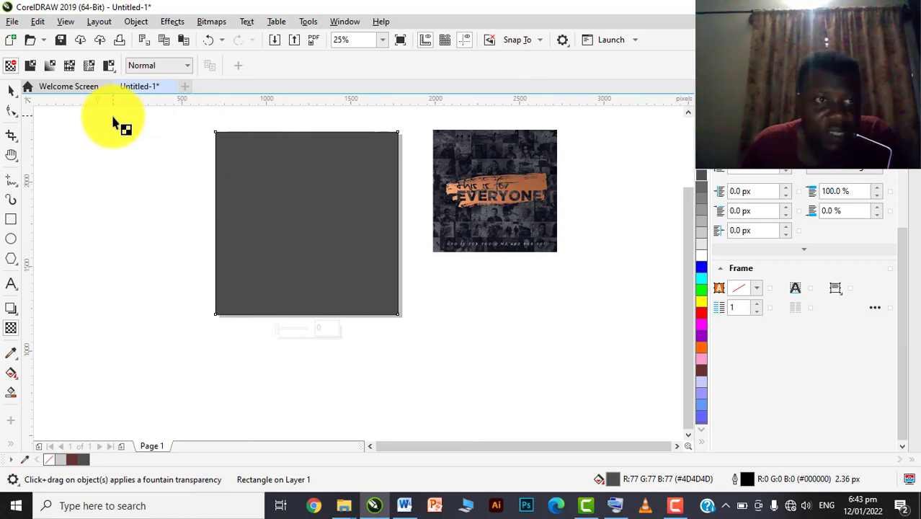
click(147, 68)
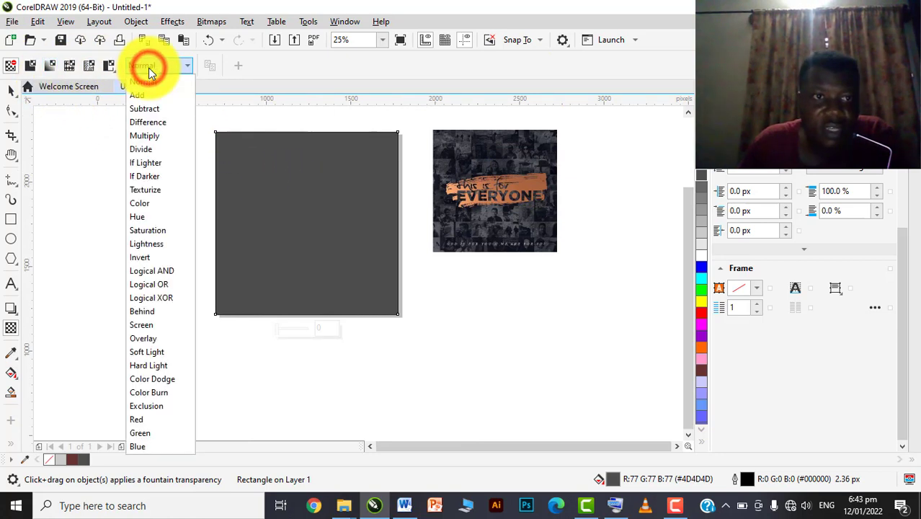
click(146, 139)
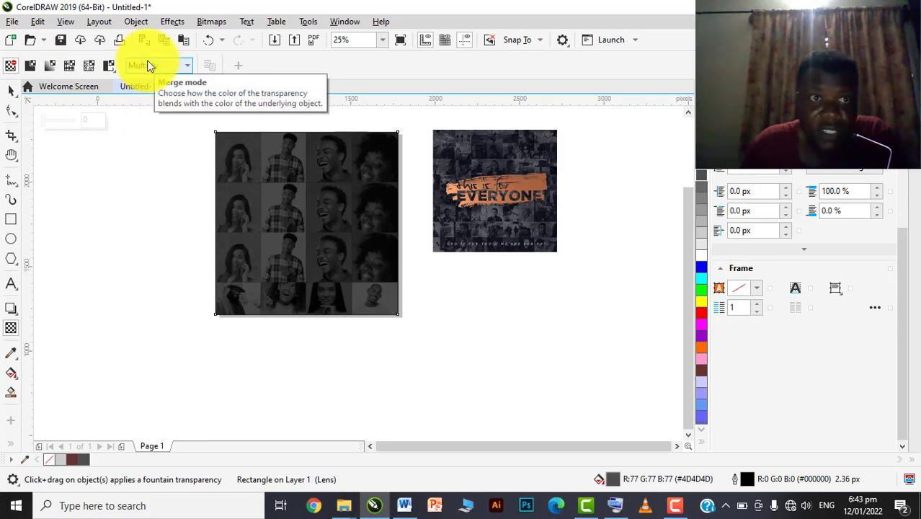
- Darken the overlay rectangle's fill to #333333 and compare the result with the reference flyer
click(8, 91)
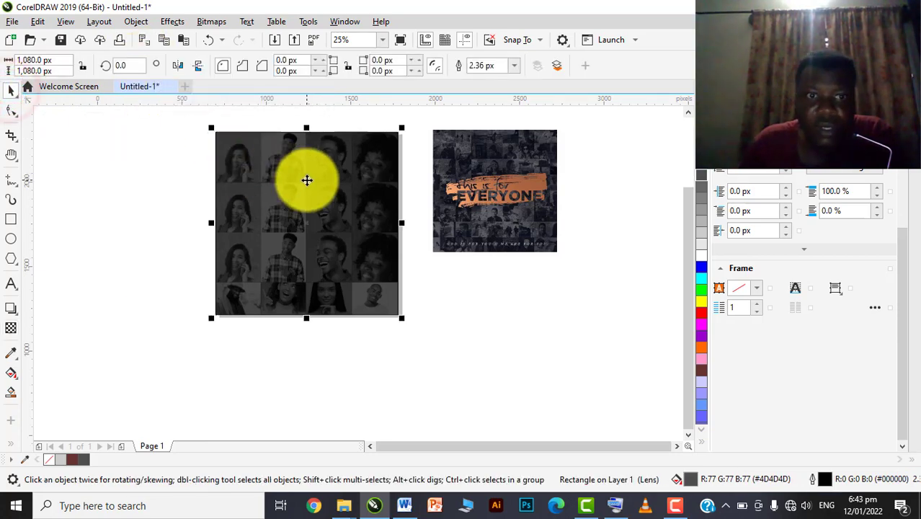
scroll(304, 181, up, 1)
scroll(310, 183, down, 1)
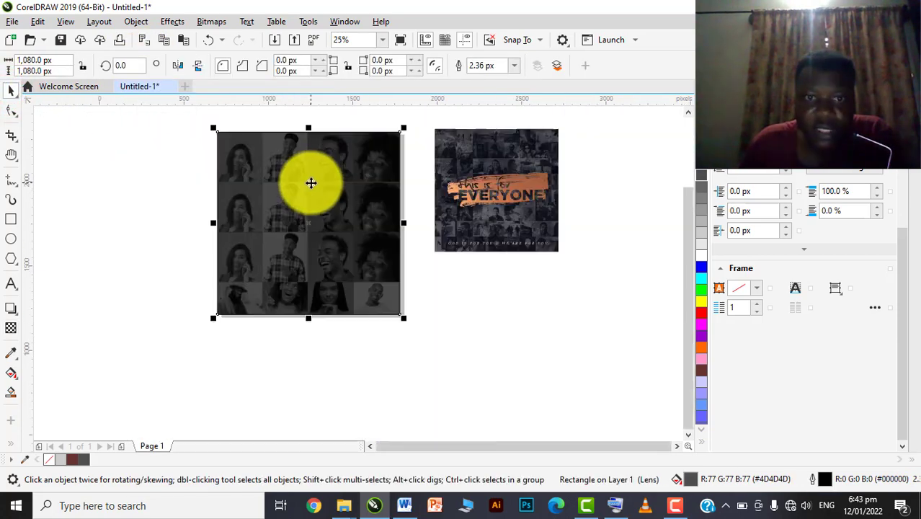
click(700, 171)
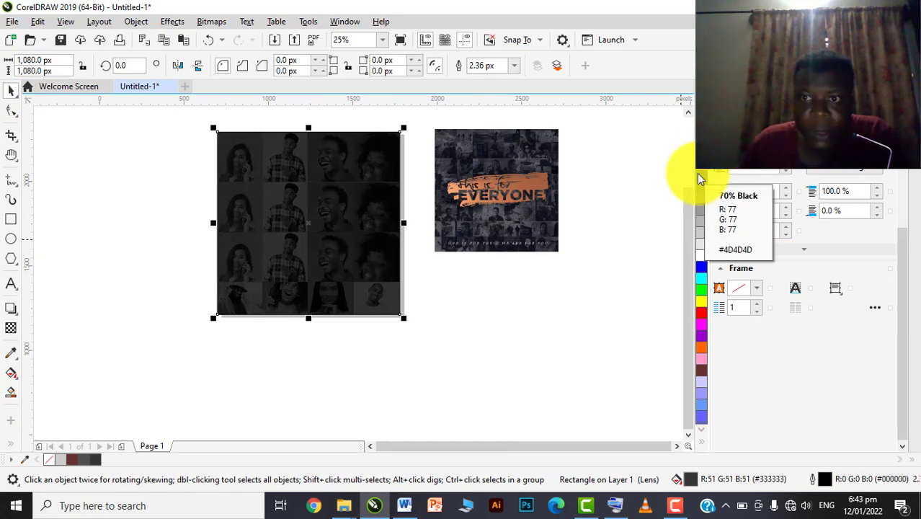
click(481, 319)
scroll(500, 192, up, 1)
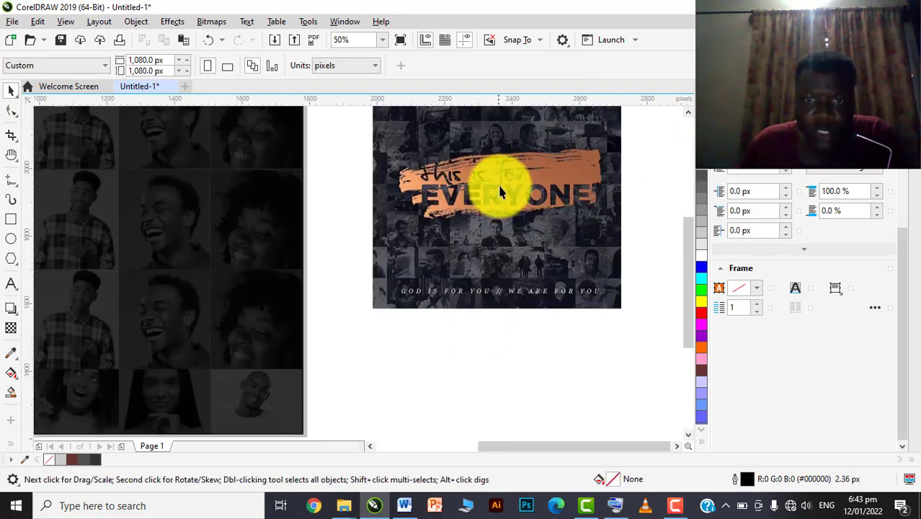
- Import the black brush-stroke image "images - 2022-01-10T135148.947" from the AIGE flyers folder and place it beside the photo grid
scroll(500, 192, down, 1)
click(343, 505)
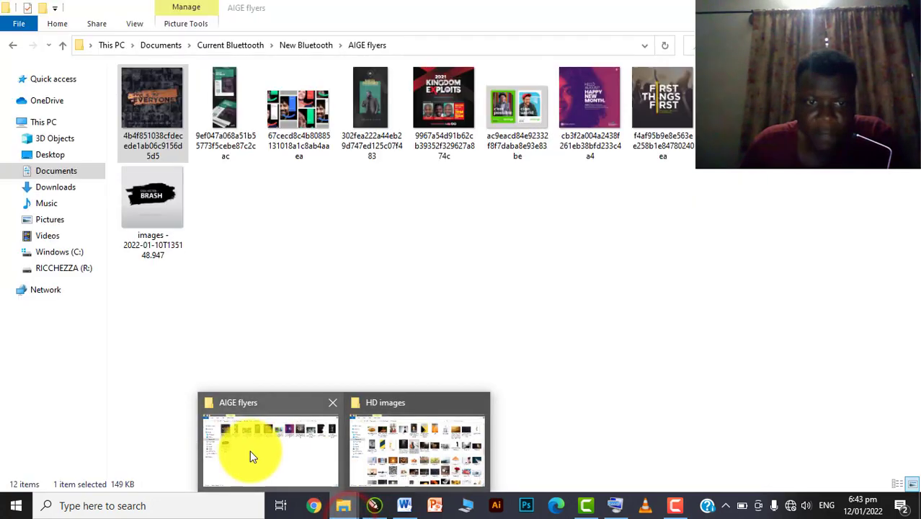
click(252, 456)
click(144, 208)
mouse_move(158, 214)
mouse_down()
mouse_move(191, 290)
mouse_move(337, 407)
mouse_move(403, 493)
mouse_move(366, 505)
mouse_move(373, 513)
mouse_move(422, 361)
mouse_move(164, 222)
mouse_up()
scroll(343, 237, down, 2)
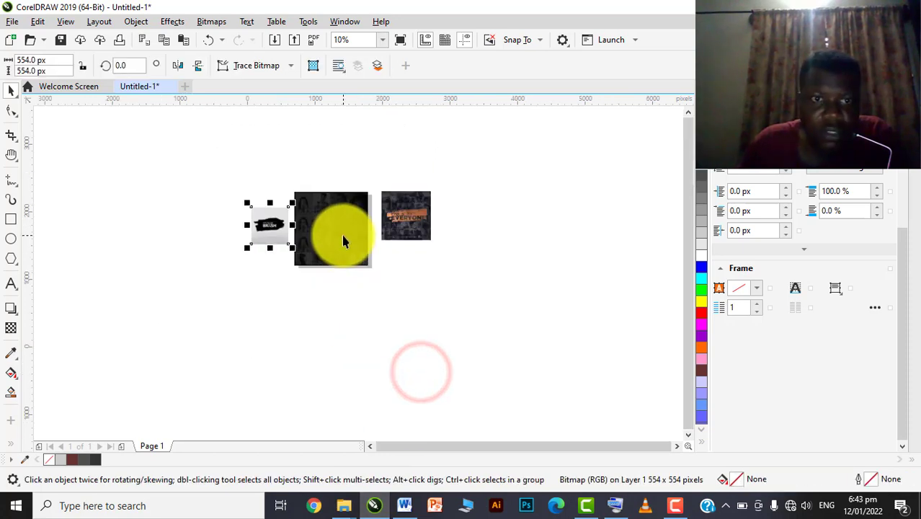
scroll(246, 225, up, 2)
- Quick Trace the brush-stroke bitmap, ungroup the traced result and move it away from the original image
click(249, 65)
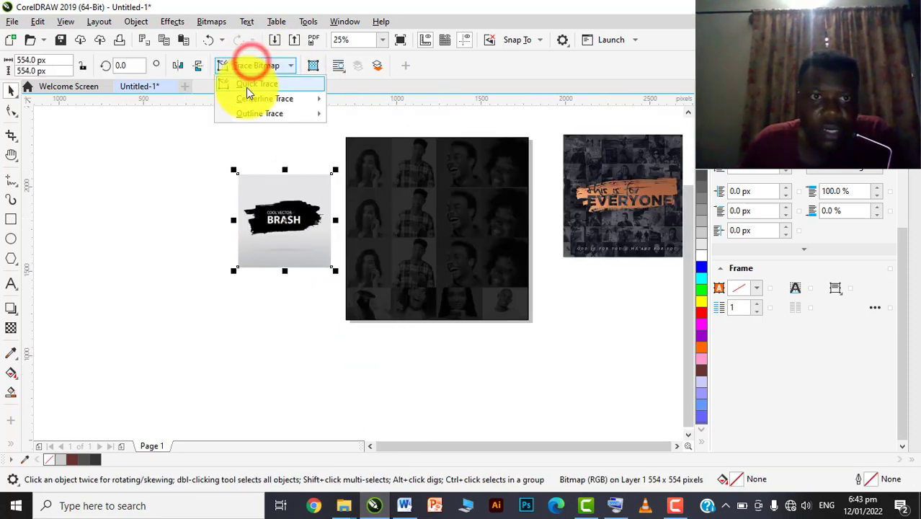
click(247, 87)
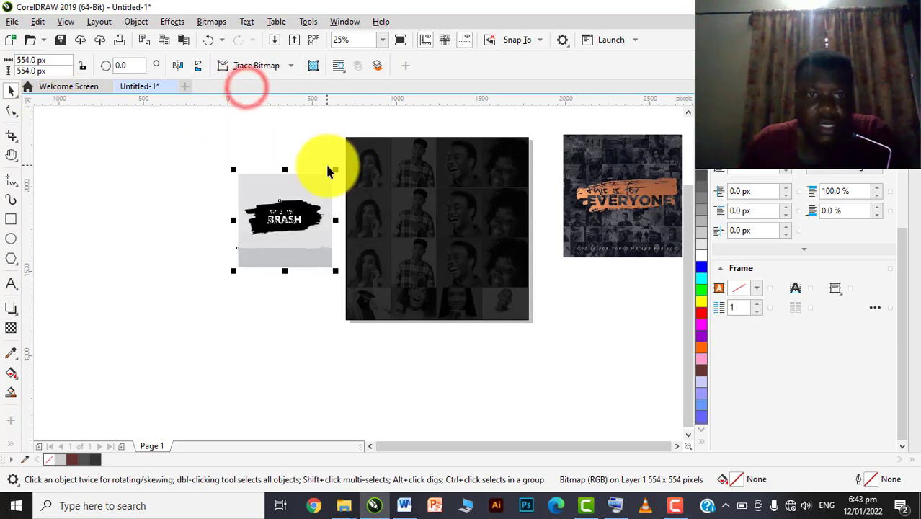
scroll(299, 216, up, 3)
scroll(307, 210, down, 2)
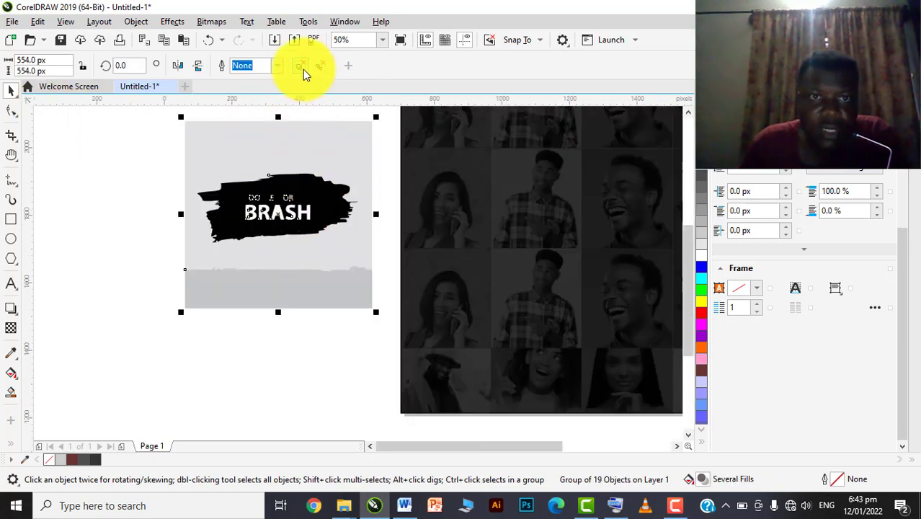
click(301, 66)
scroll(287, 265, down, 4)
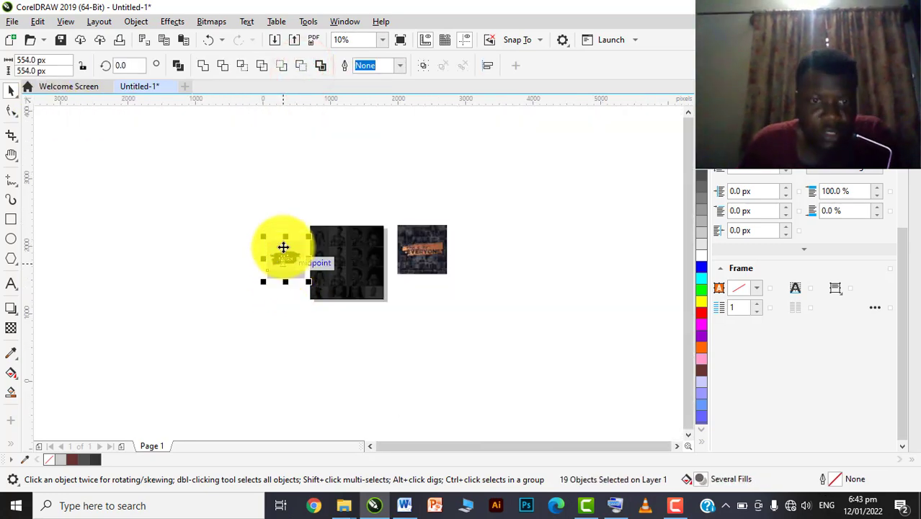
mouse_move(283, 247)
mouse_down()
mouse_move(232, 249)
mouse_move(218, 237)
mouse_up()
scroll(303, 263, up, 2)
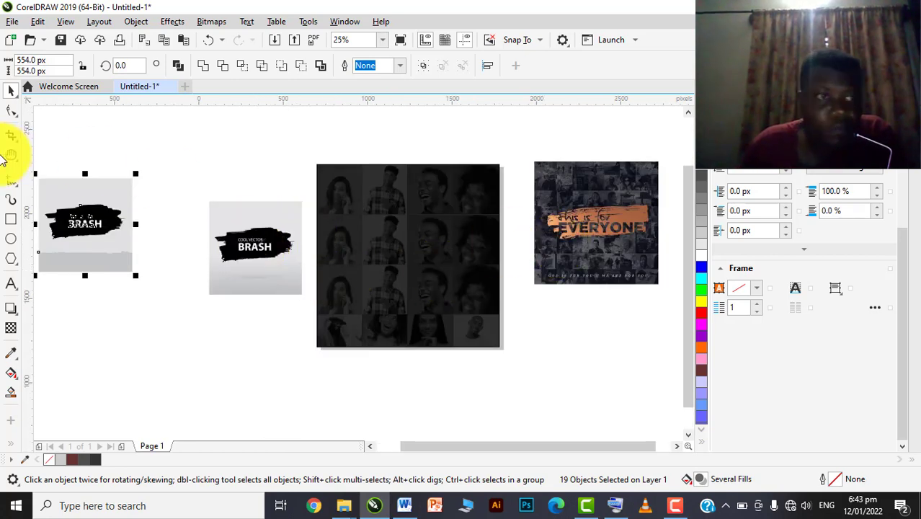
- Add the artistic text "vector brush" in 24 pt Arial above the brush-stroke image
click(11, 285)
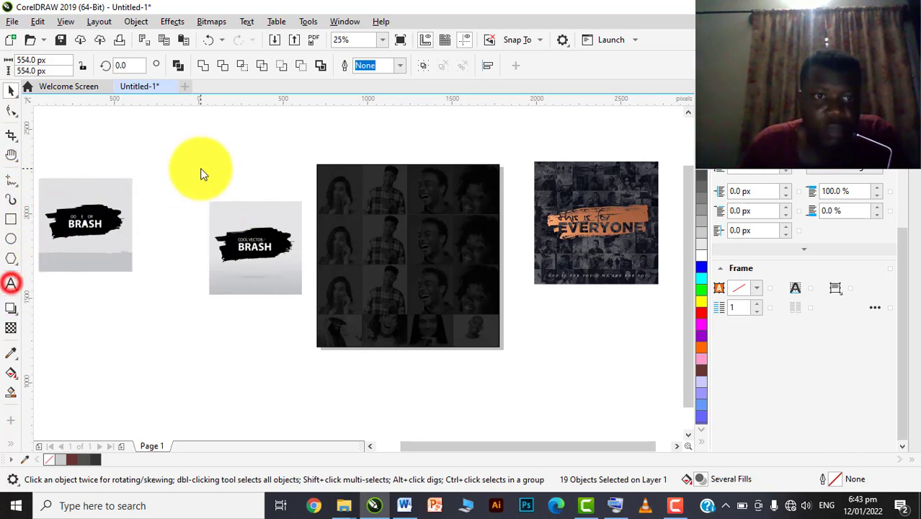
click(202, 168)
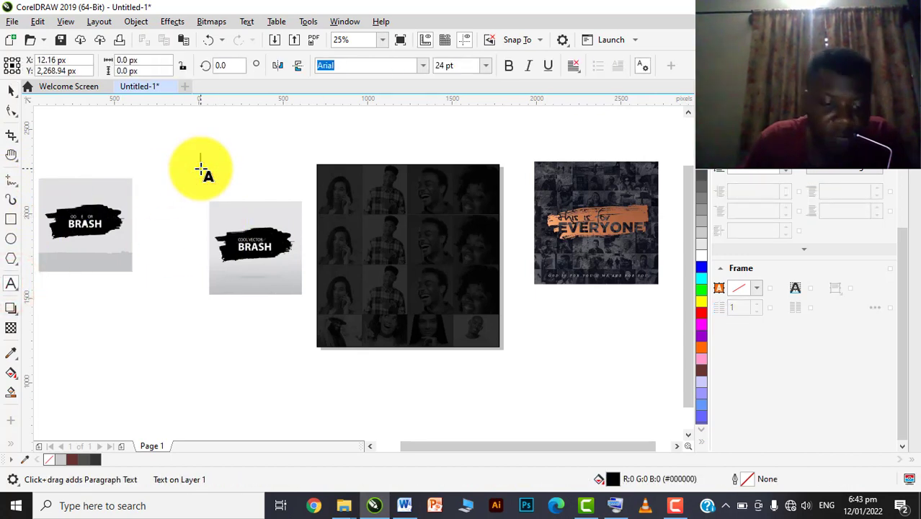
click(615, 505)
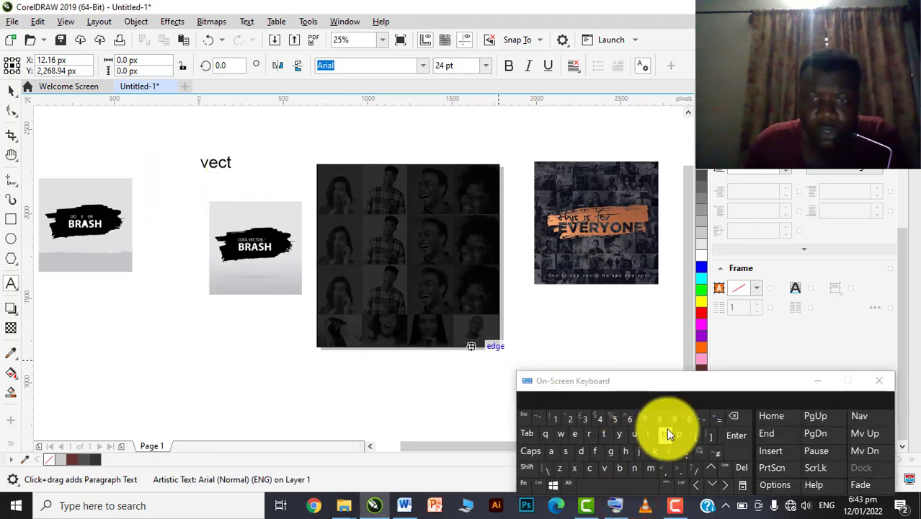
text(vect)
click(667, 429)
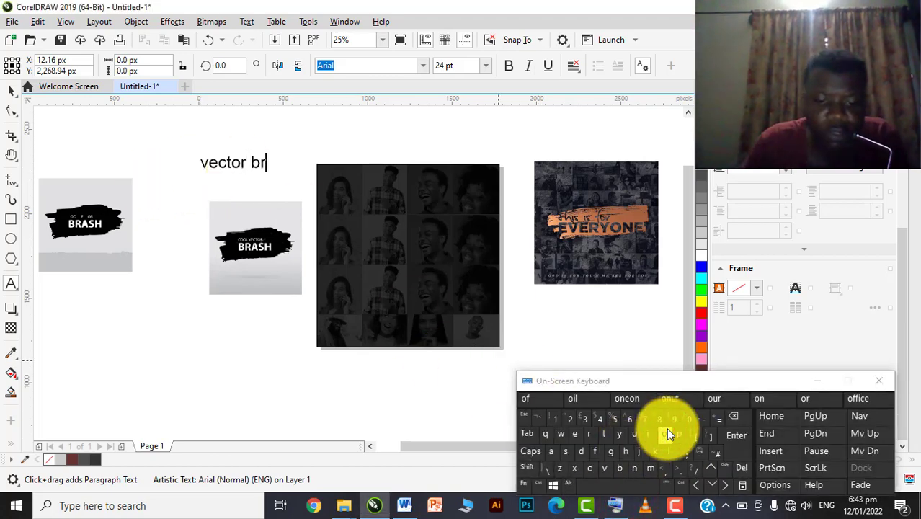
click(818, 381)
click(11, 88)
click(10, 90)
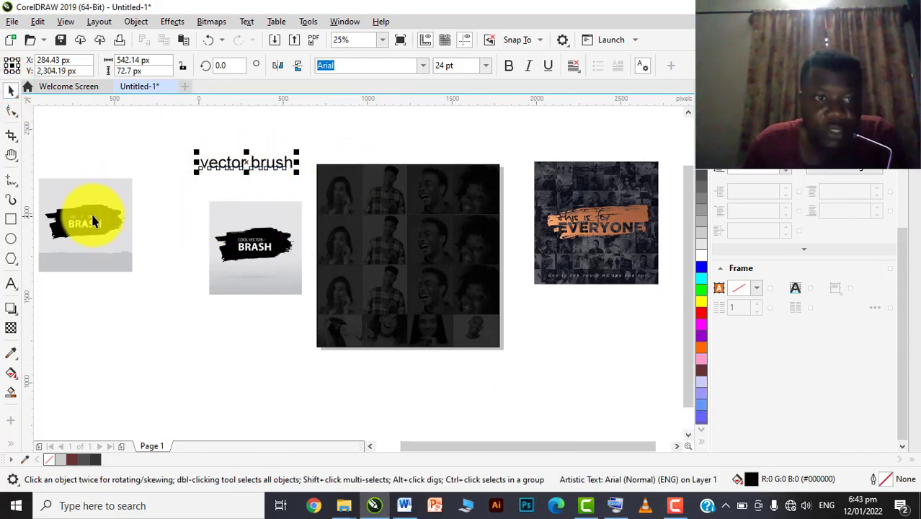
- Delete all pieces of the traced brush copy and keep the original bitmap
click(116, 223)
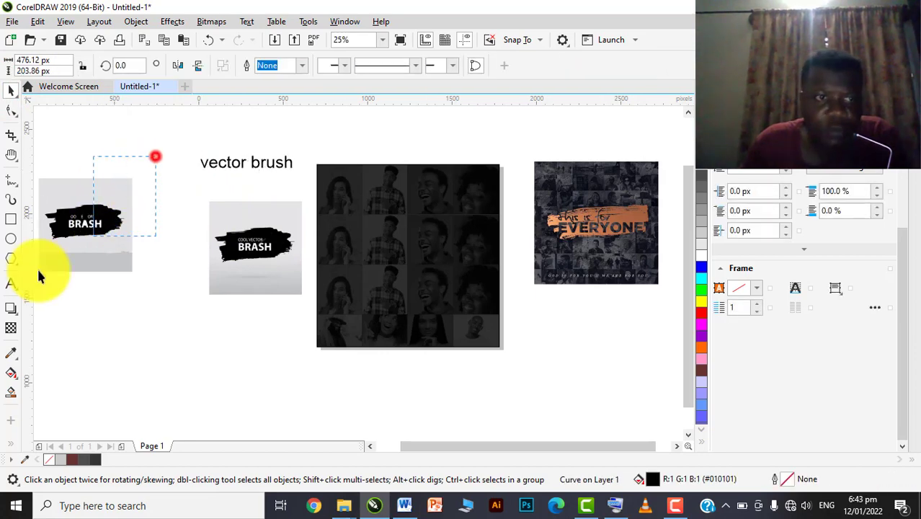
scroll(40, 276, left, 1)
key(Delete)
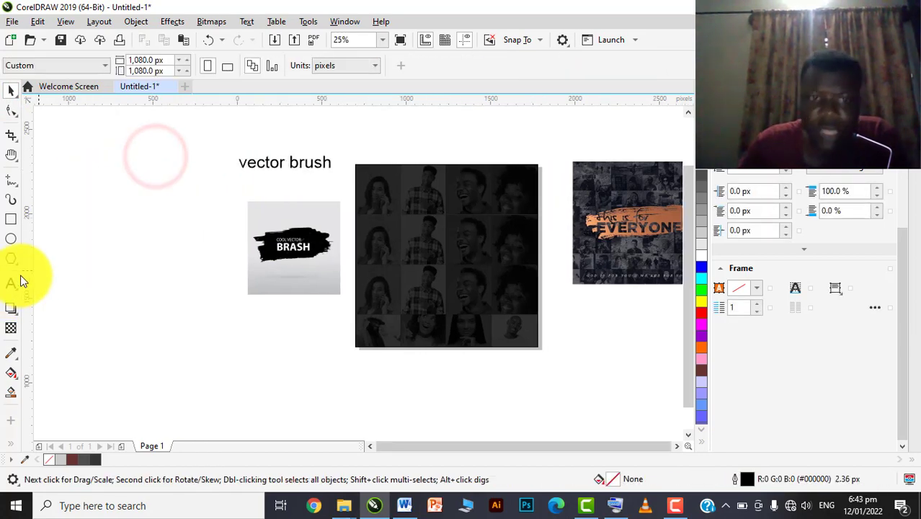
- Convert the brush-stroke bitmap to vector shapes with Quick Trace
click(272, 261)
scroll(272, 256, up, 4)
scroll(277, 253, down, 2)
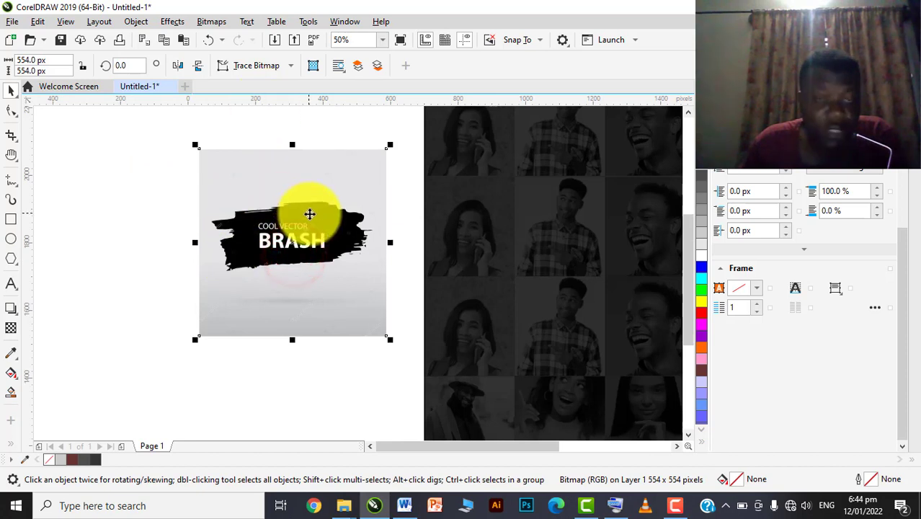
drag(309, 214, 294, 216)
click(253, 66)
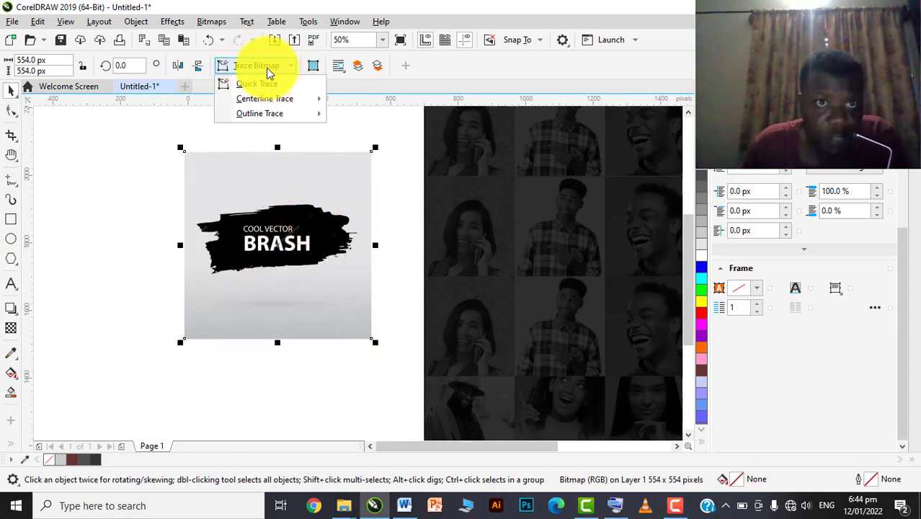
click(214, 23)
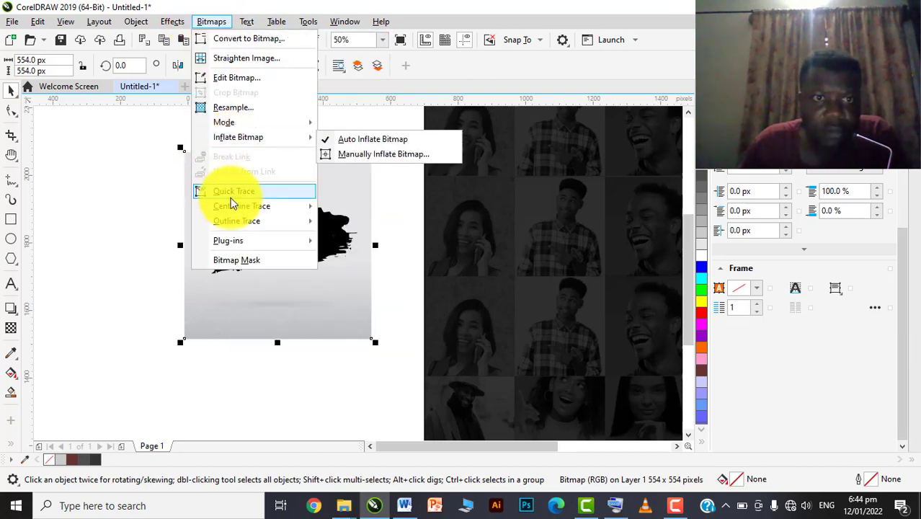
click(232, 191)
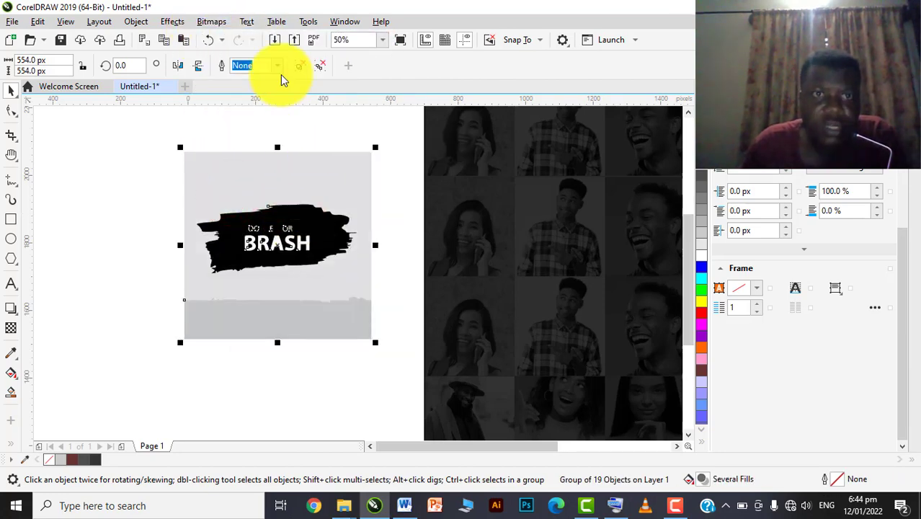
- Separate the traced brush group from its source bitmap, leaving it between the original and the photo grid
scroll(322, 184, down, 1)
drag(316, 195, 276, 280)
drag(308, 212, 185, 206)
drag(268, 328, 294, 202)
scroll(294, 202, up, 1)
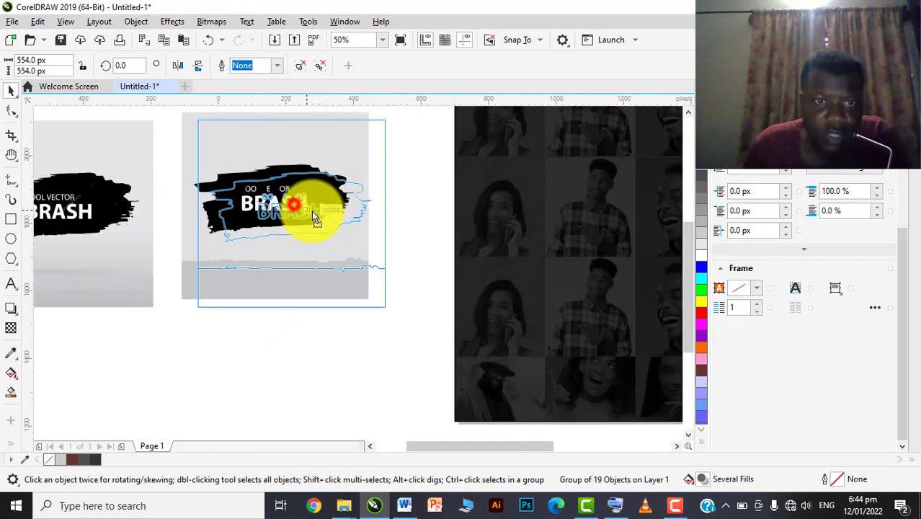
- Ungroup the traced brush artwork and delete its two light grey background pieces
click(303, 65)
click(304, 393)
click(315, 307)
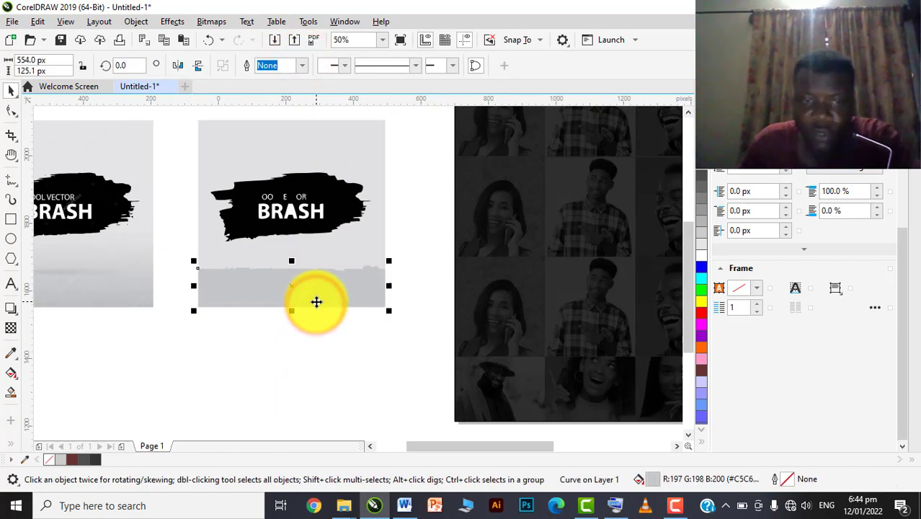
key(Delete)
click(318, 262)
key(Delete)
- Delete all the traced lettering on the black brush stroke, leaving only the solid shape
scroll(303, 192, up, 1)
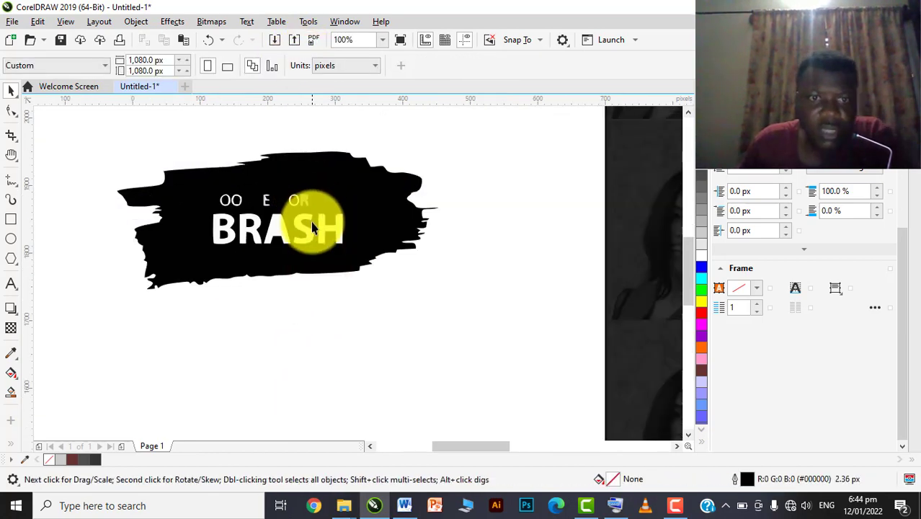
click(312, 228)
key(Delete)
click(329, 227)
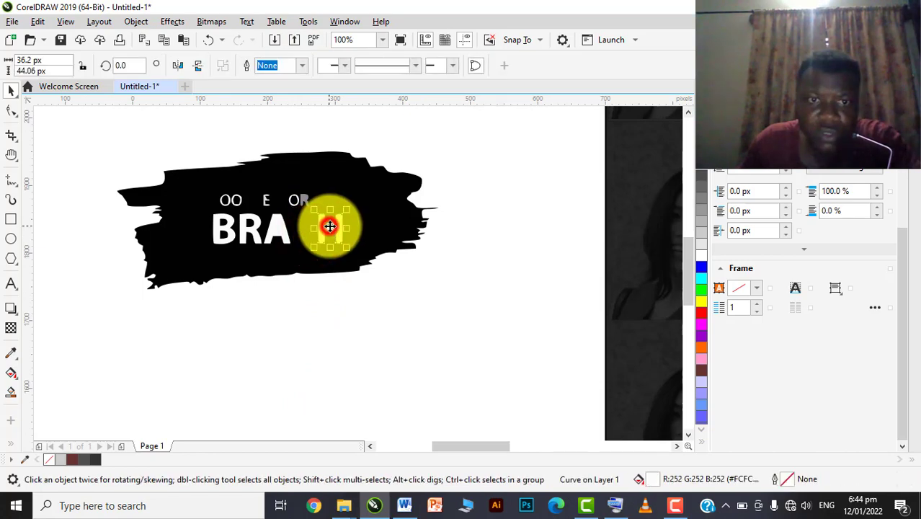
key(Delete)
drag(477, 181, 177, 247)
key(Delete)
- Stretch the black brush shape horizontally to about 723 px wide, keeping its height
scroll(327, 230, down, 1)
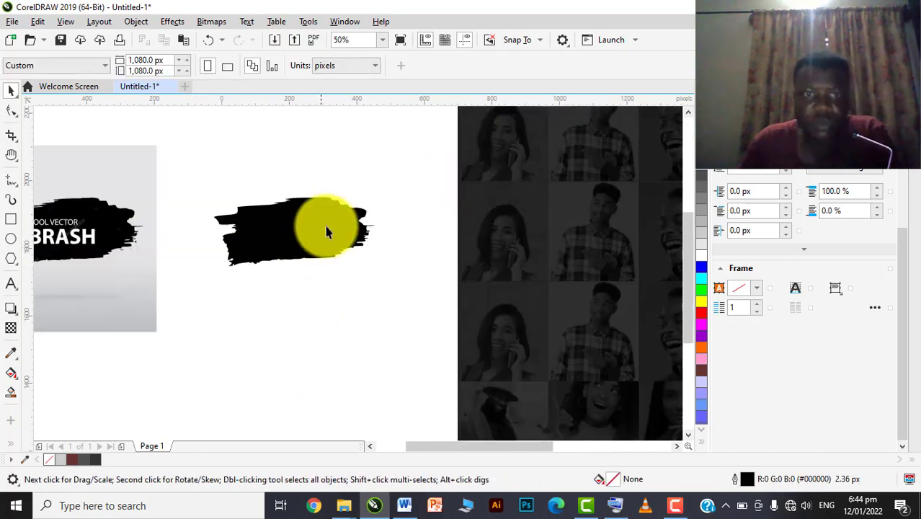
scroll(326, 231, down, 1)
mouse_move(357, 191)
mouse_down()
mouse_move(240, 252)
mouse_move(304, 245)
mouse_up()
scroll(240, 252, down, 1)
scroll(306, 241, up, 1)
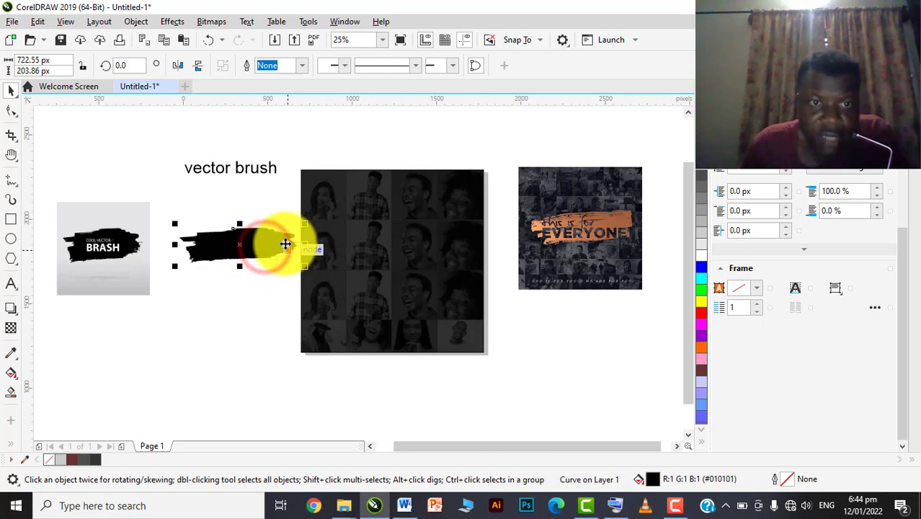
- Sample the orange from the reference flyer's brush stroke and fill the black brush shape with it
click(10, 352)
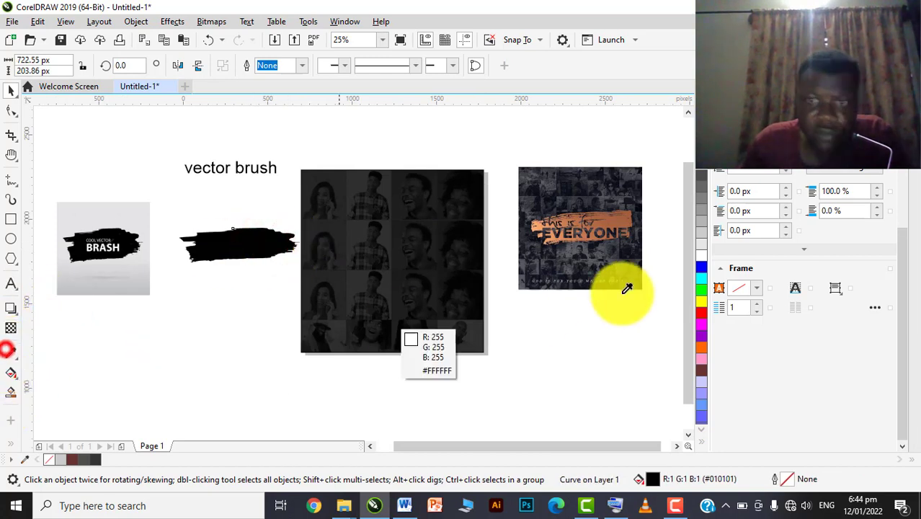
click(614, 227)
click(268, 263)
key(space)
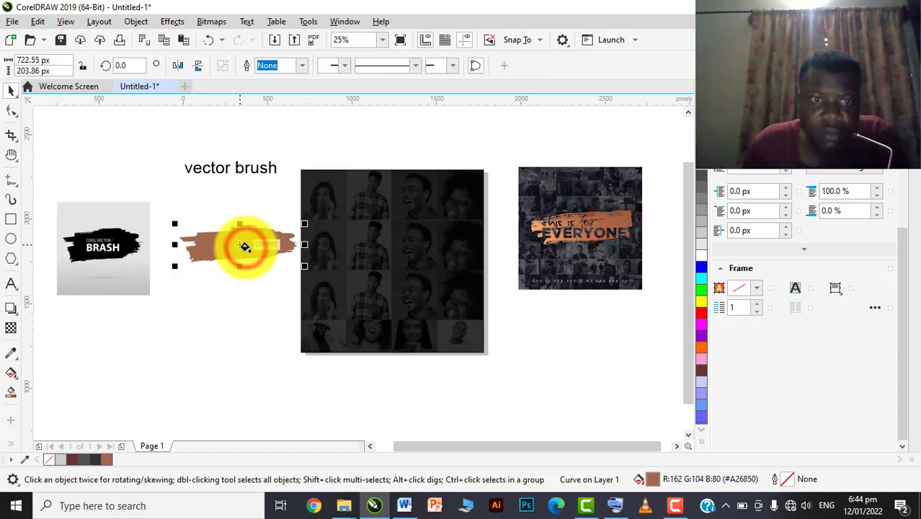
- Move the orange brush shape onto the middle of the photo grid and compare it with the reference flyer
mouse_move(245, 247)
mouse_down()
mouse_move(477, 277)
mouse_move(411, 259)
mouse_up()
scroll(412, 259, up, 3)
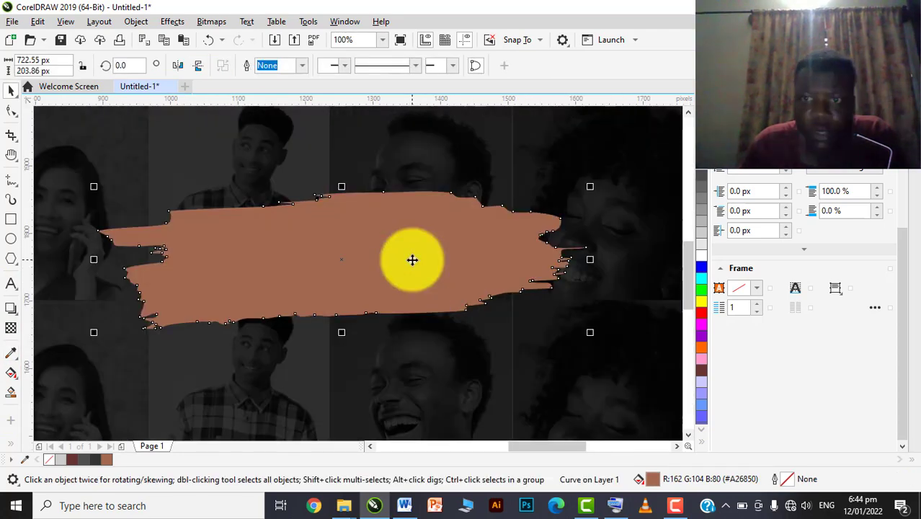
scroll(412, 260, down, 3)
scroll(638, 222, up, 2)
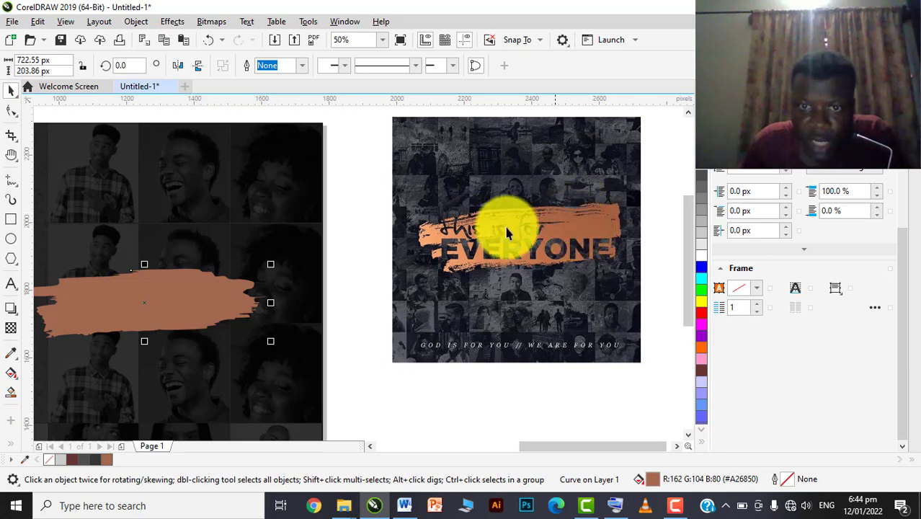
scroll(627, 250, down, 2)
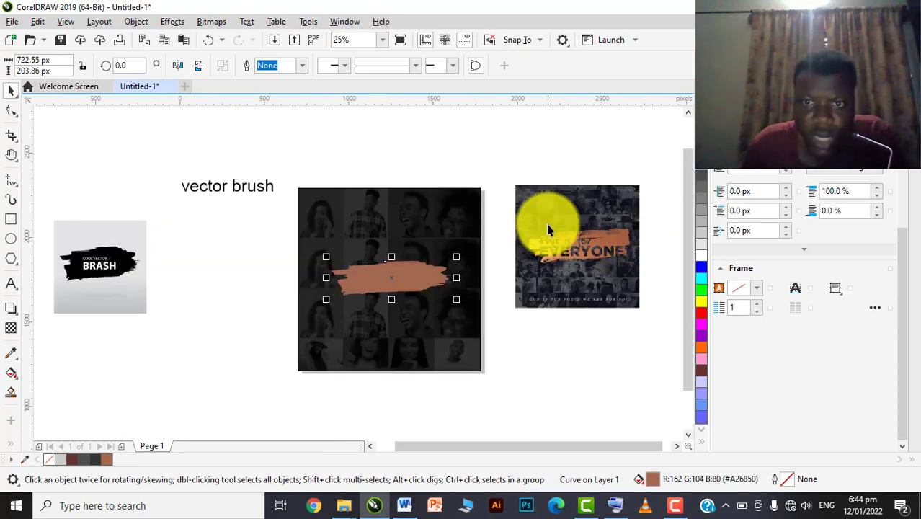
scroll(410, 281, up, 2)
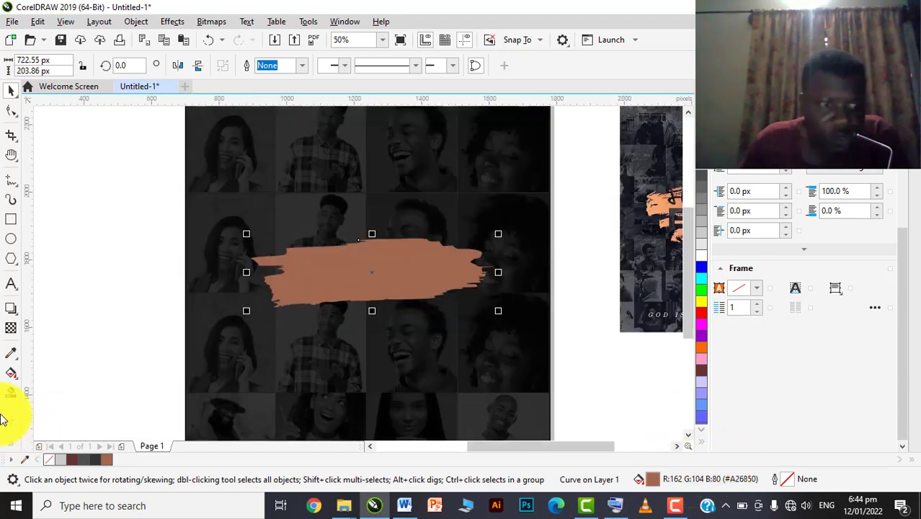
- Apply a linear fountain fill to the brush shape and set its end colour to the sampled #A26850
click(12, 373)
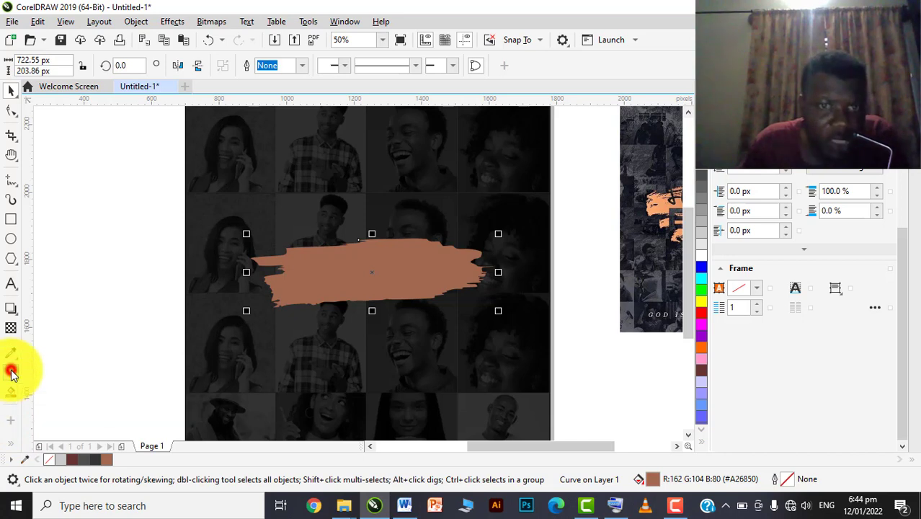
click(55, 72)
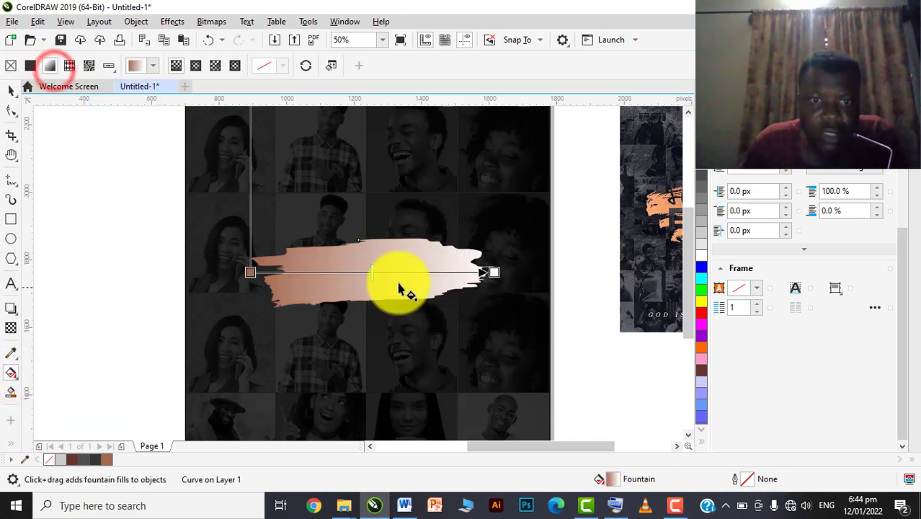
scroll(386, 272, down, 2)
click(440, 274)
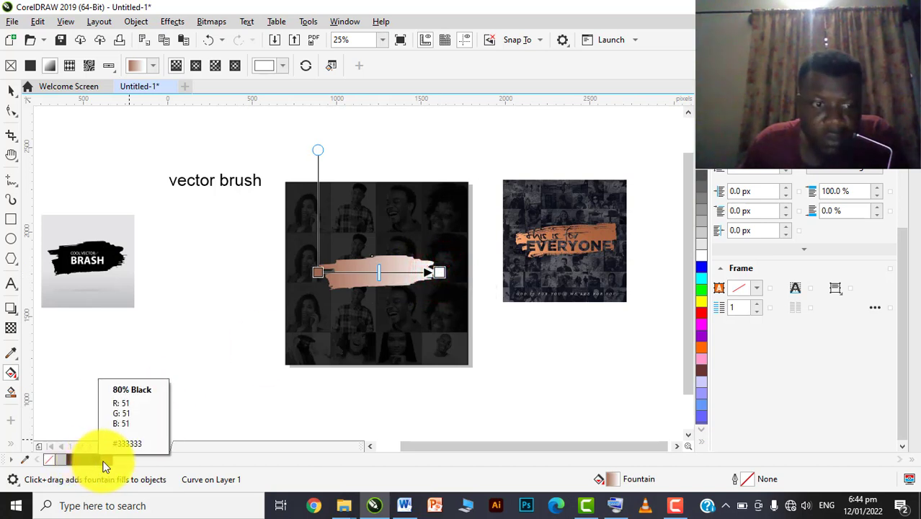
click(106, 460)
- Set the start colour of the brush shape's fountain fill to a lighter orange and deselect the shape
click(318, 272)
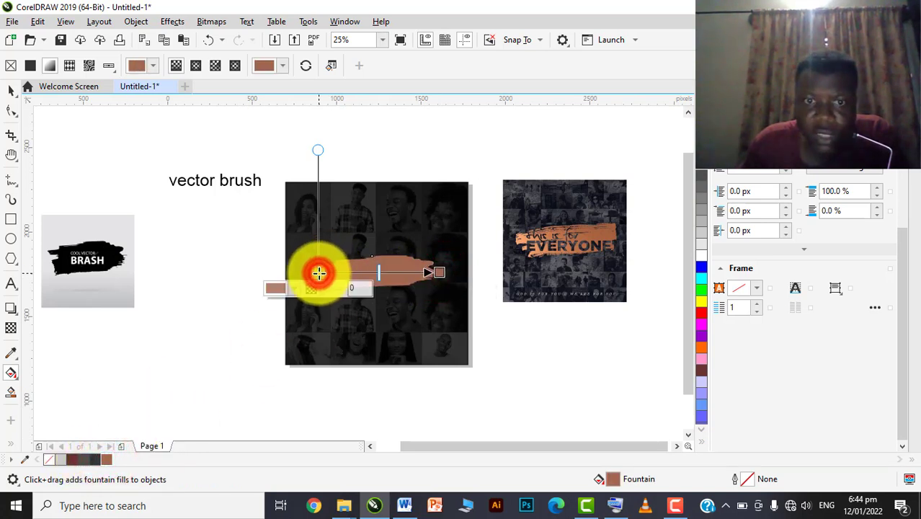
click(294, 289)
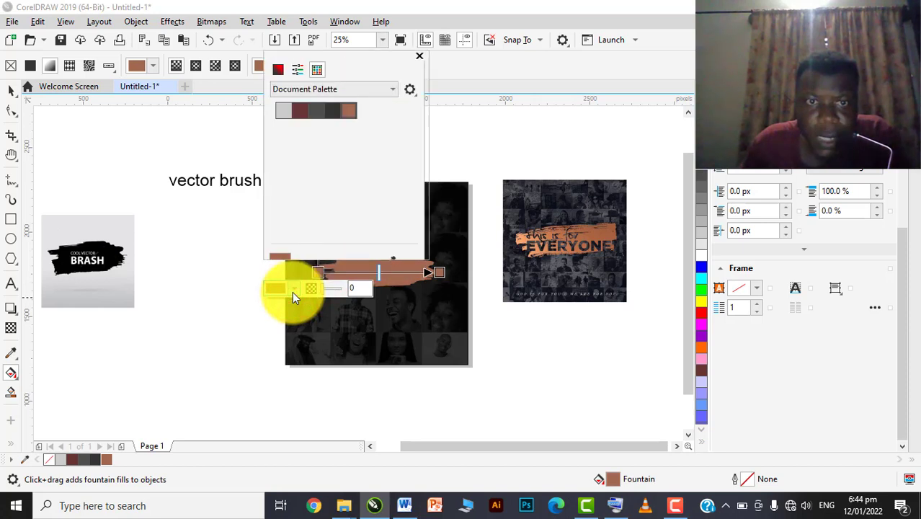
drag(377, 50, 617, 209)
mouse_move(566, 247)
mouse_down()
mouse_move(536, 255)
mouse_move(544, 242)
mouse_up()
click(634, 200)
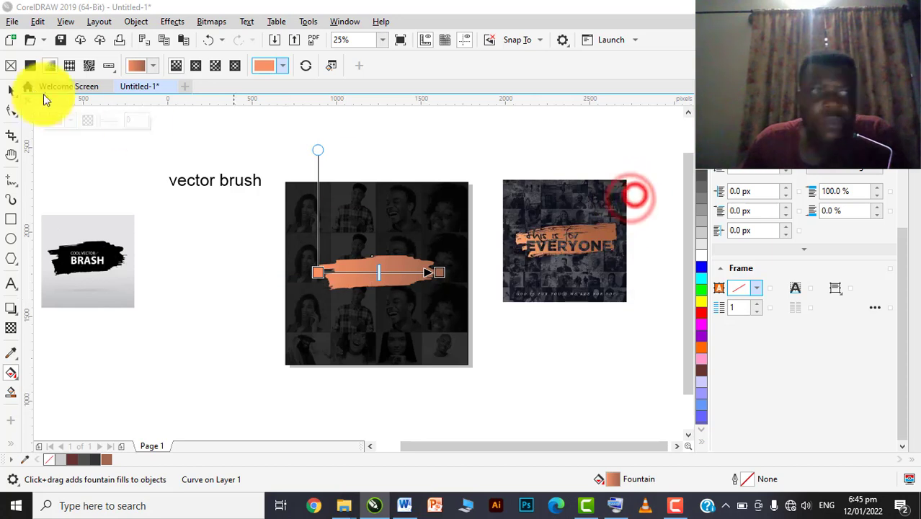
click(11, 89)
click(366, 146)
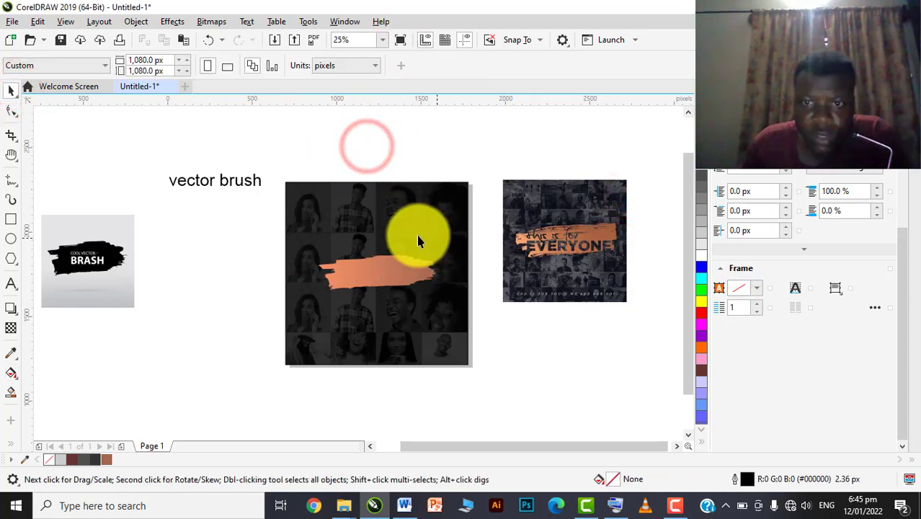
- Move the "vector brush" text to the empty area just below the reference flyer
drag(207, 180, 487, 346)
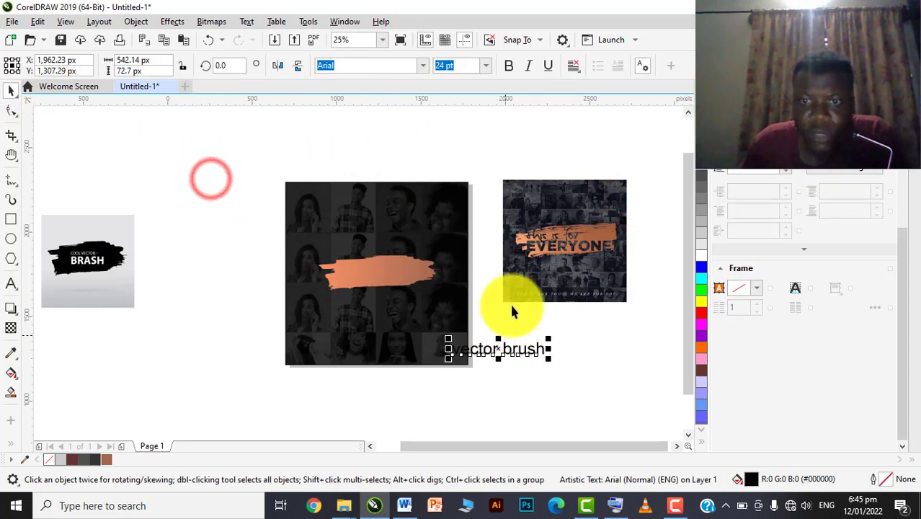
scroll(477, 258, down, 2)
scroll(469, 265, up, 3)
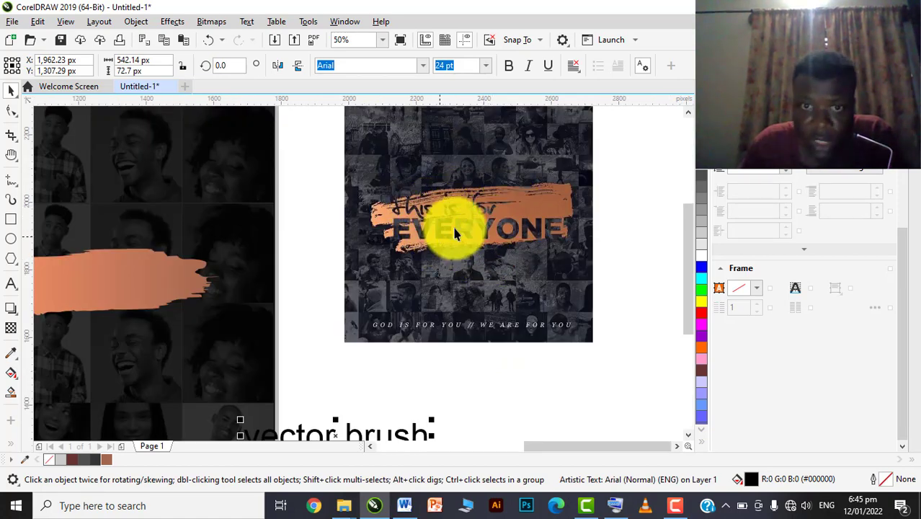
scroll(494, 206, down, 3)
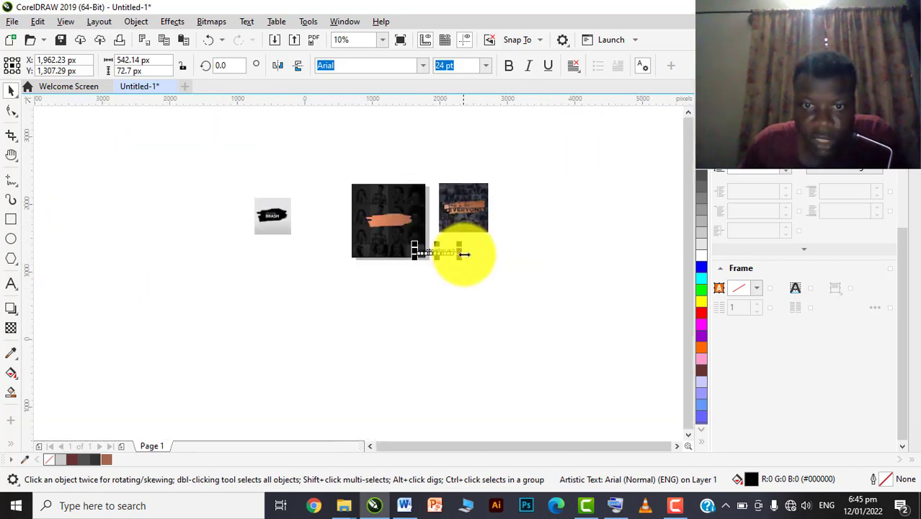
scroll(456, 252, up, 3)
scroll(472, 279, down, 3)
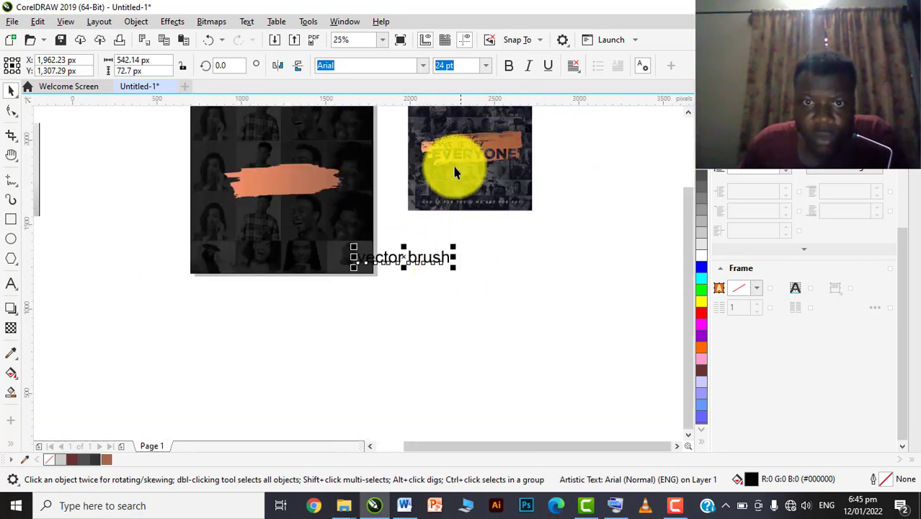
scroll(484, 139, up, 3)
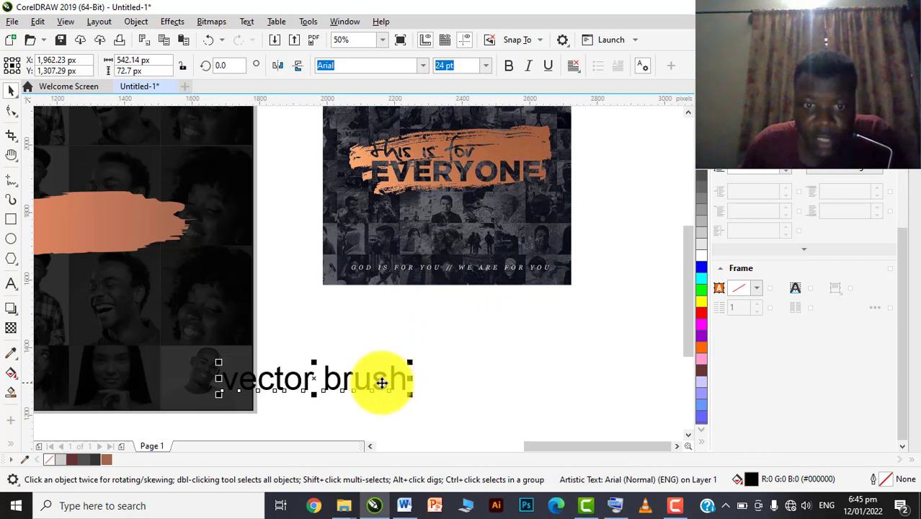
drag(381, 381, 437, 342)
- Replace the wording of the "vector brush" text with "This is for"
double_click(445, 344)
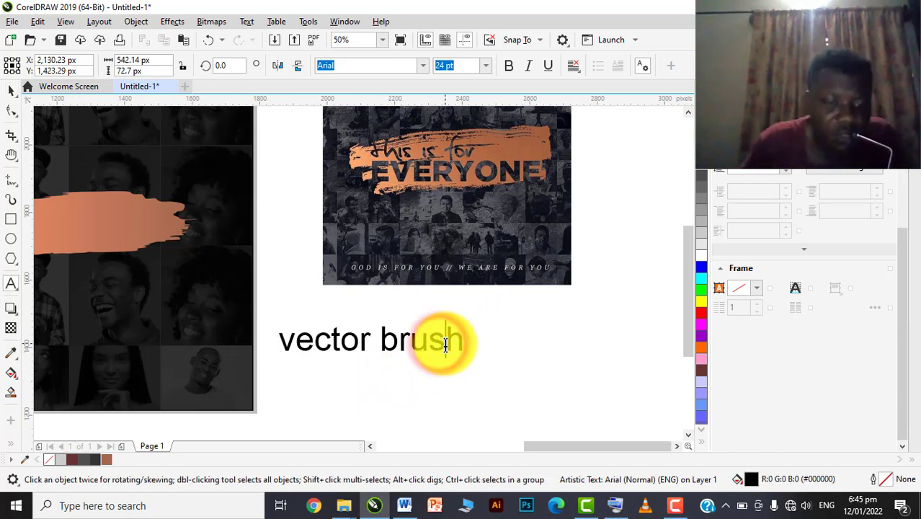
drag(343, 336, 276, 327)
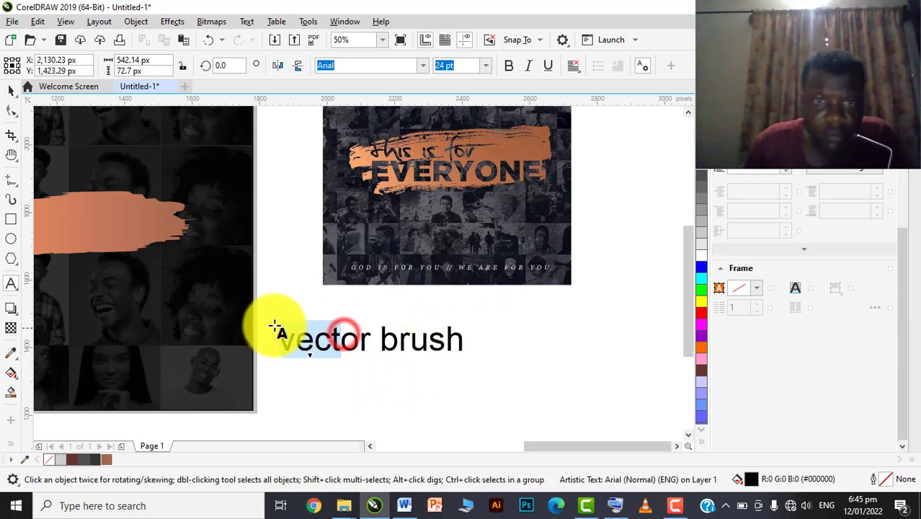
text(This is f)
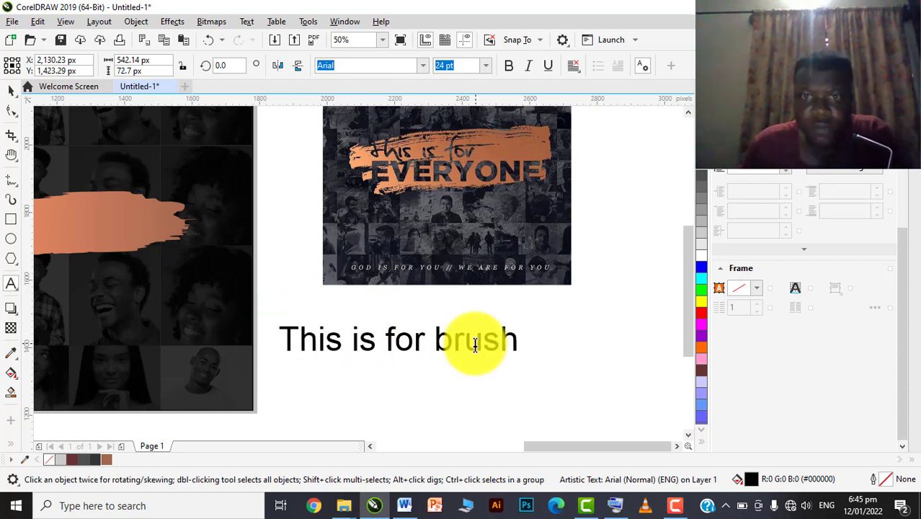
drag(433, 336, 557, 328)
key(BackSpace)
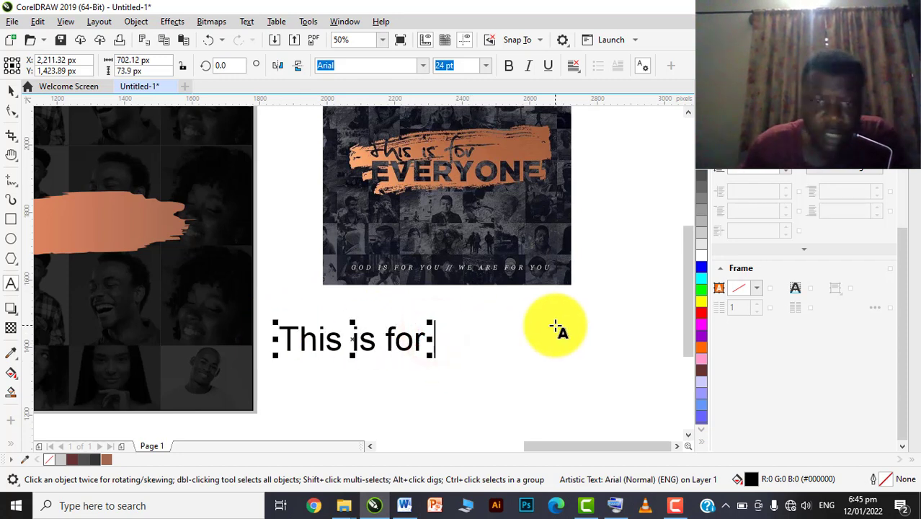
- Add a separate artistic text reading "Everyone" below the "This is for" text, using the on-screen keyboard for the missing letters
click(431, 395)
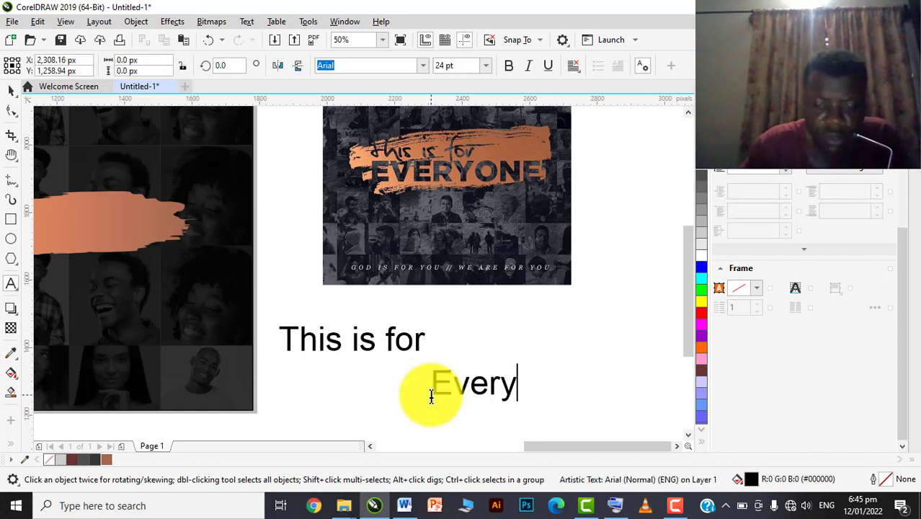
click(615, 505)
text(Every)
click(663, 433)
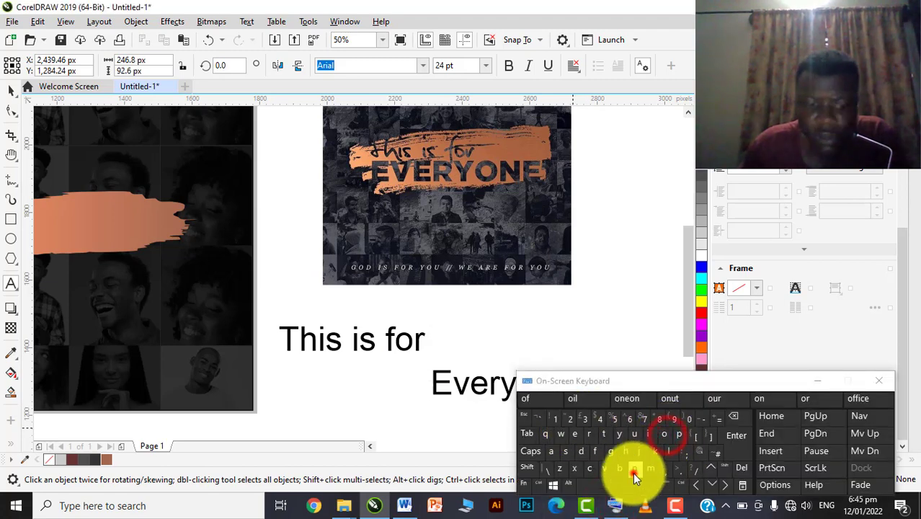
click(634, 472)
click(818, 380)
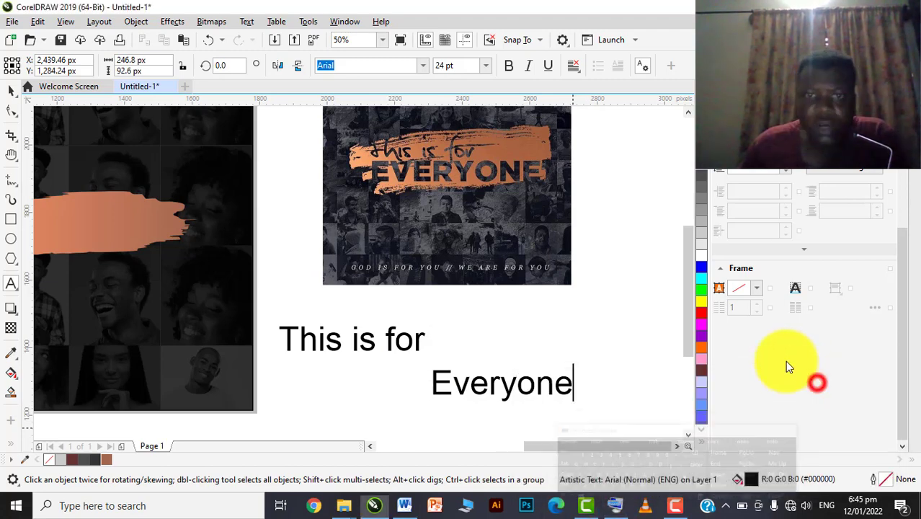
- Change the case of the "Everyone" text to UPPERCASE
double_click(544, 381)
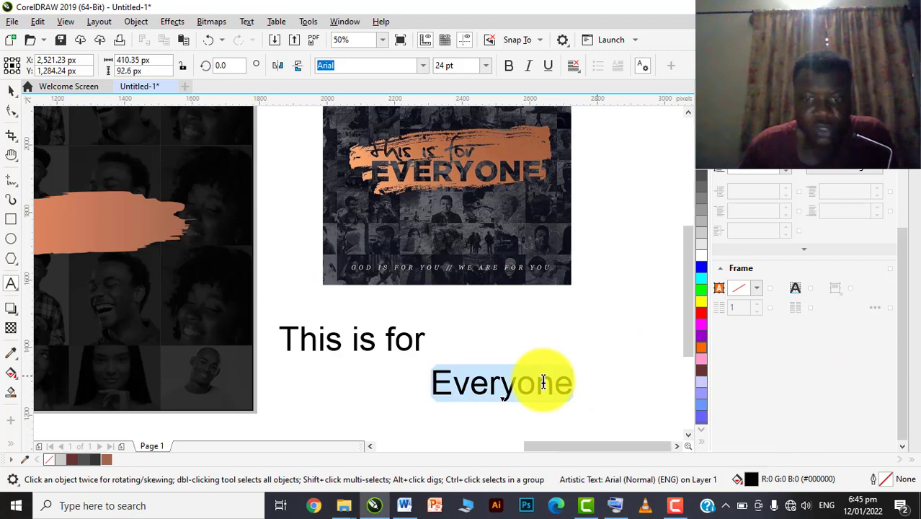
click(130, 22)
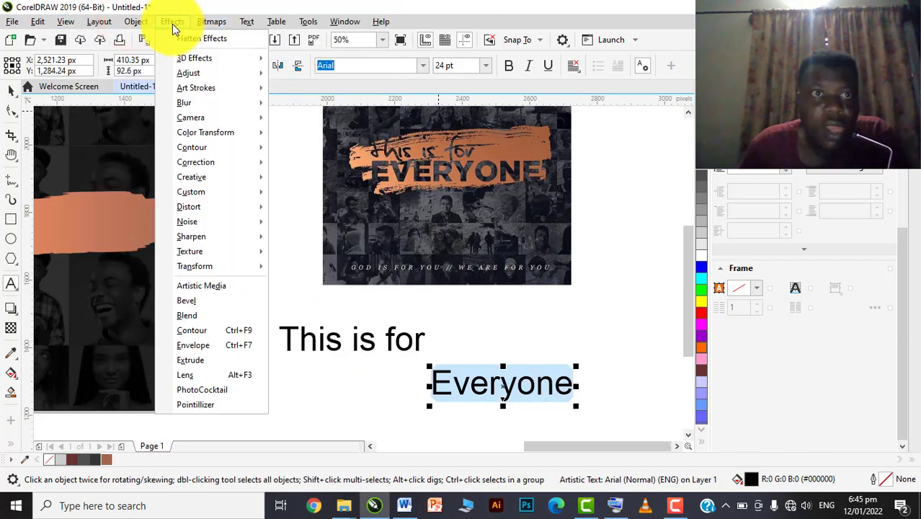
click(246, 23)
click(247, 22)
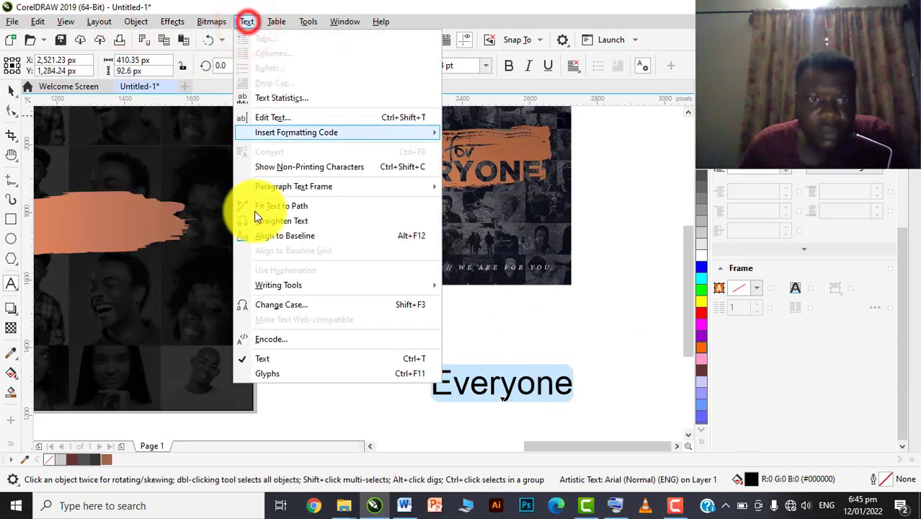
click(273, 304)
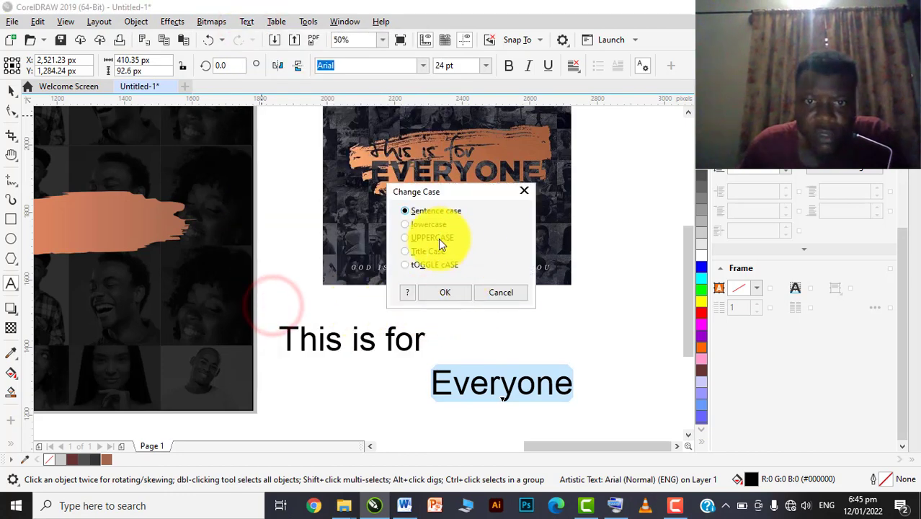
click(435, 238)
click(436, 290)
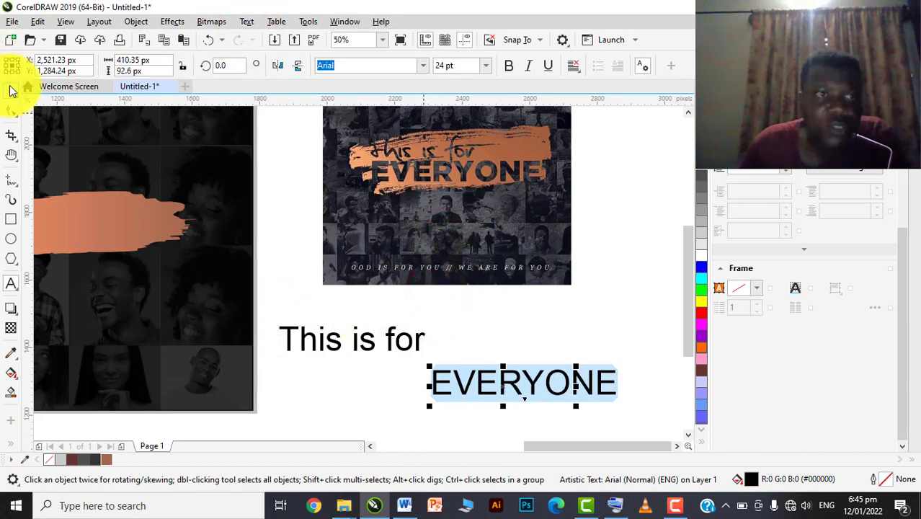
- Set the font of the "EVERYONE" text to Archivo Black
click(10, 88)
click(421, 66)
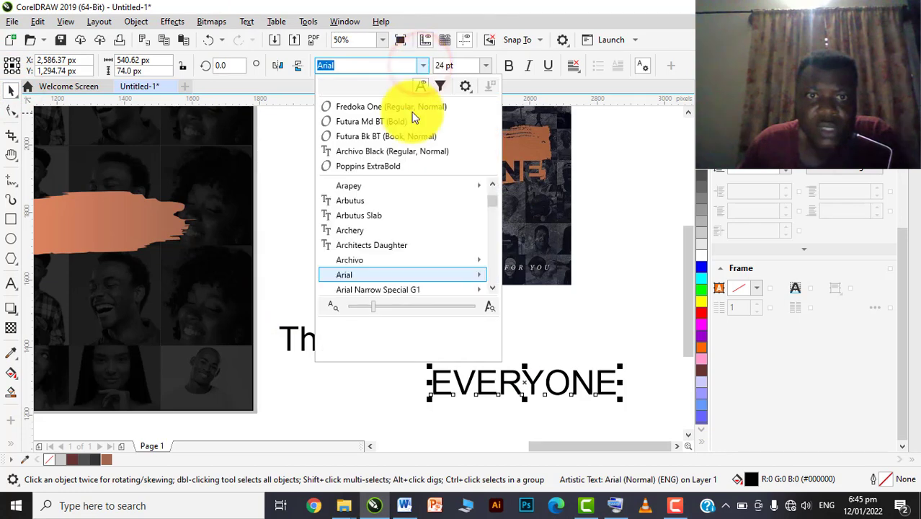
click(384, 152)
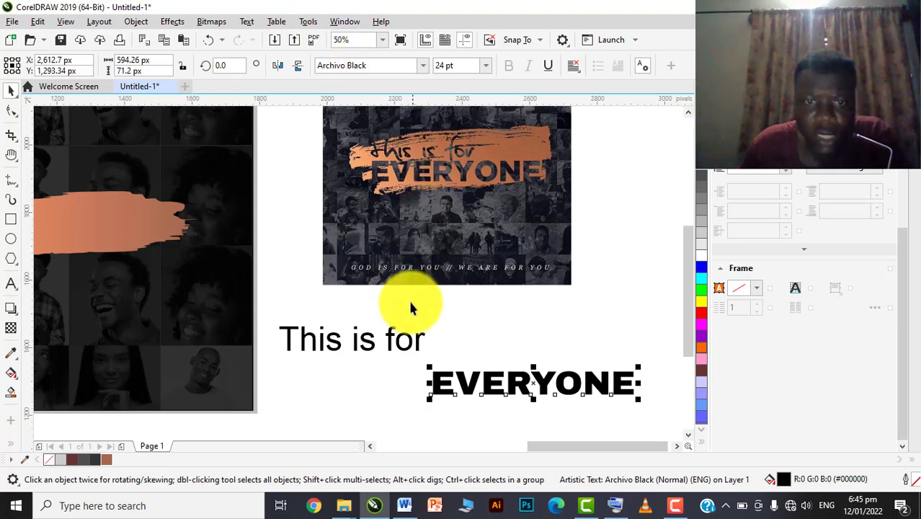
- Try the Bellarina script font on the "This is for" text
click(386, 333)
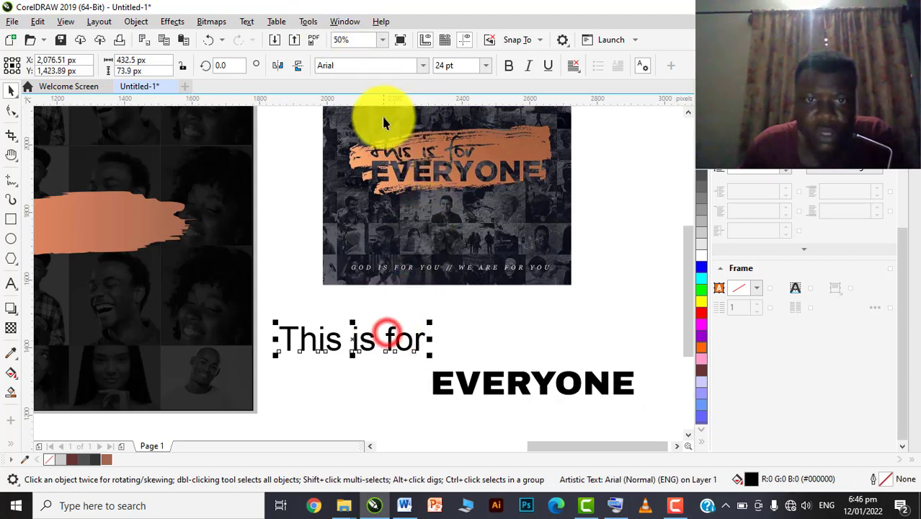
click(425, 69)
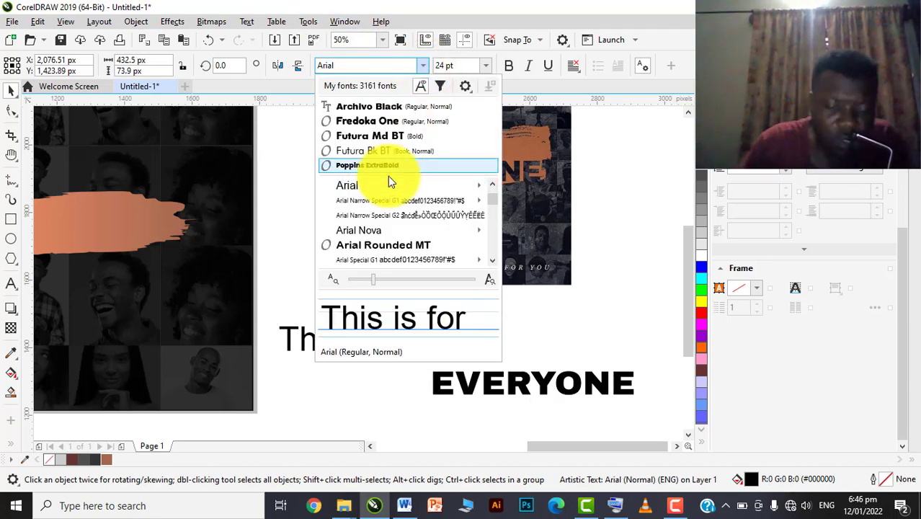
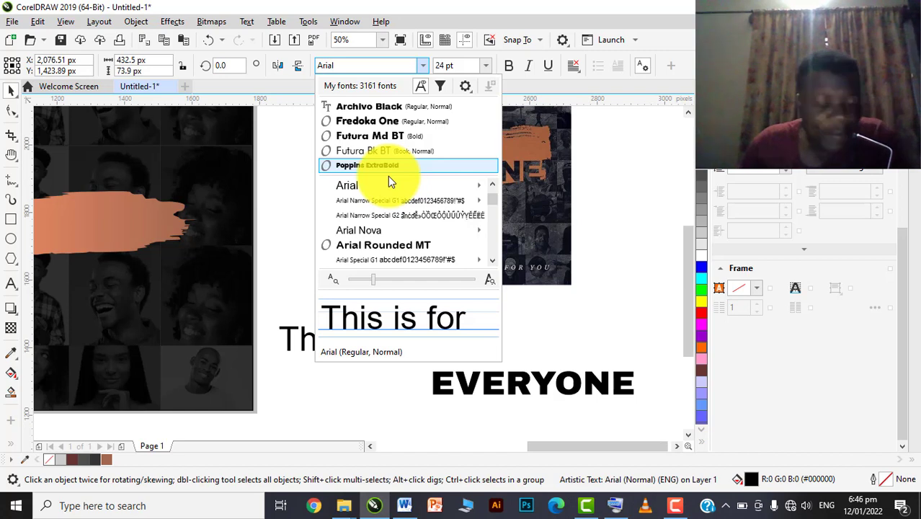
scroll(389, 184, down, 2)
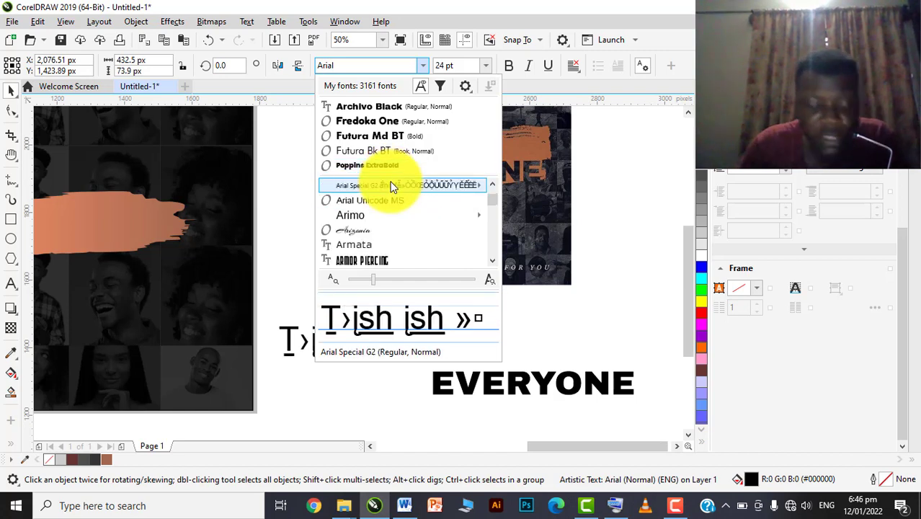
mouse_move(393, 186)
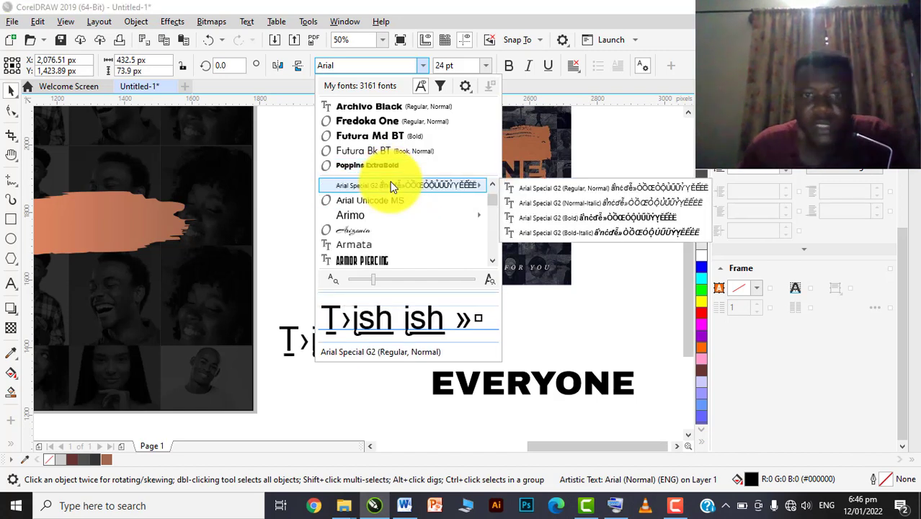
scroll(383, 208, down, 3)
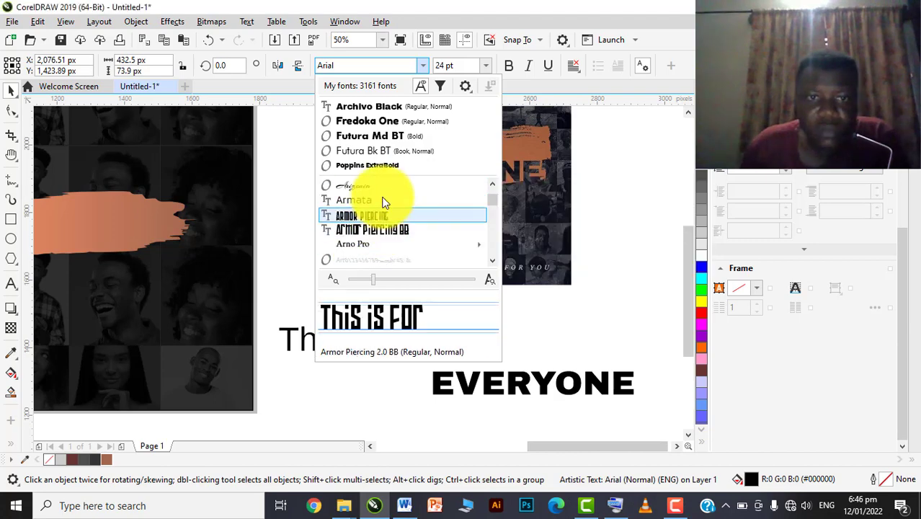
scroll(382, 198, down, 2)
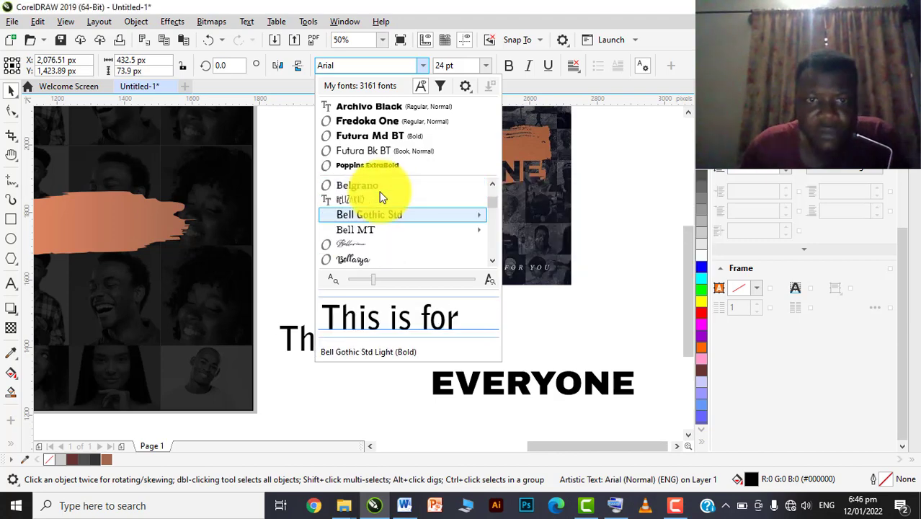
click(360, 243)
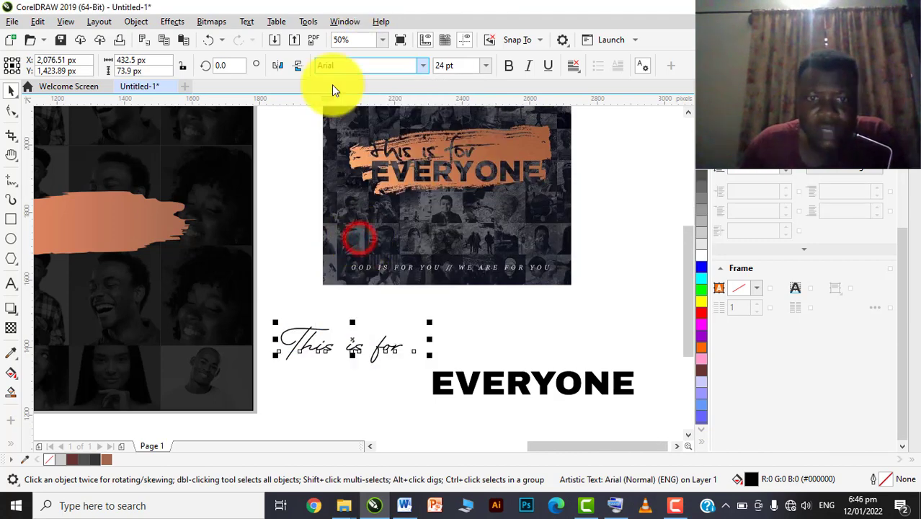
- Browse further through the font list and set the "This is for" text to Billion Dreams
click(425, 64)
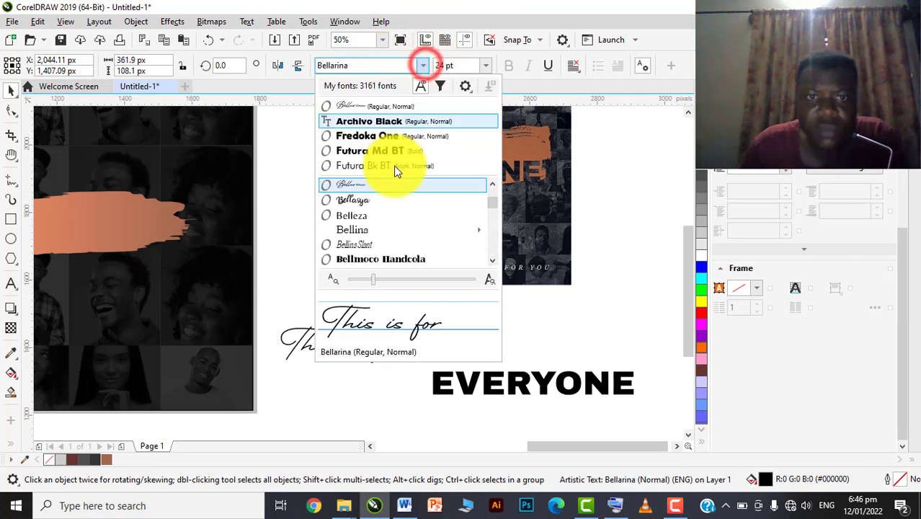
key(Down)
key(Down)
key(Down)
key(Down)
key(Down)
key(Down)
key(Down)
key(Down)
key(Down)
key(Down)
key(Down)
key(Down)
key(Down)
key(Down)
key(Down)
key(Down)
key(Down)
key(Down)
key(Down)
key(Down)
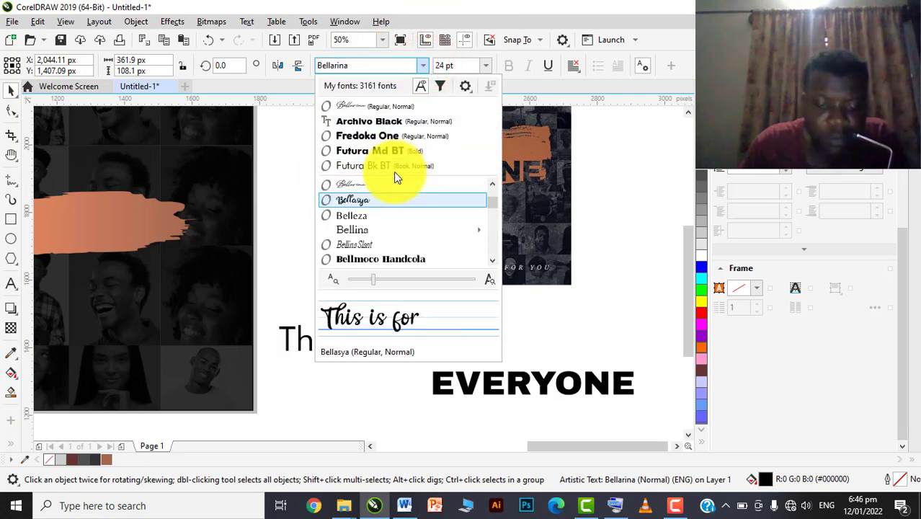
click(382, 186)
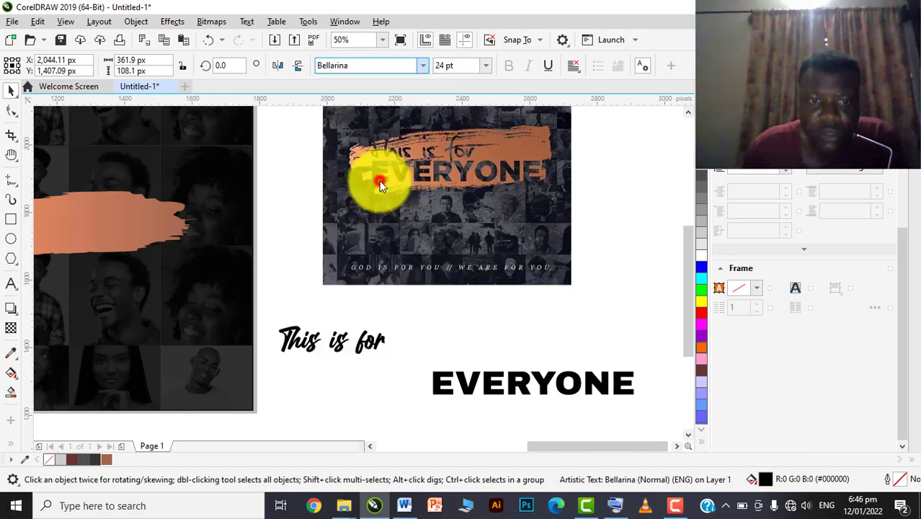
scroll(411, 222, down, 2)
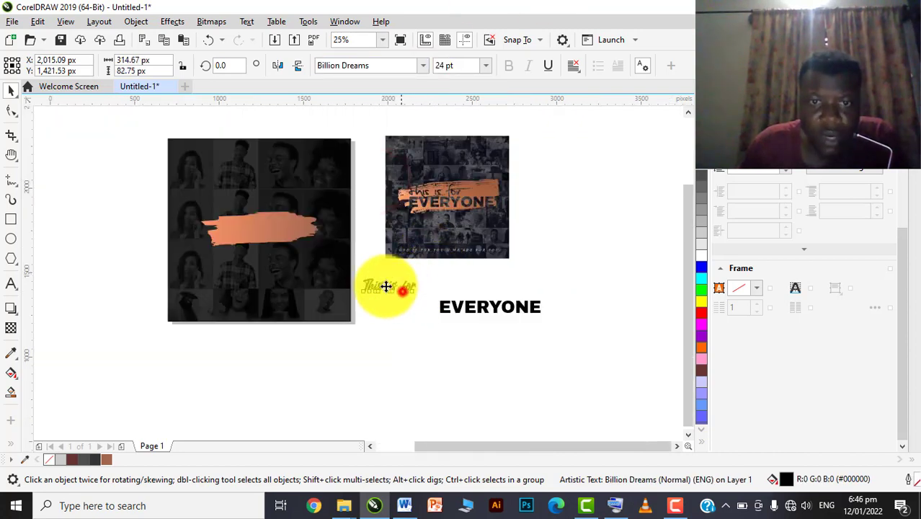
- Move the "This is for" text onto the orange brush stroke and enlarge it to about 34 pt
drag(386, 286, 261, 231)
scroll(261, 231, up, 2)
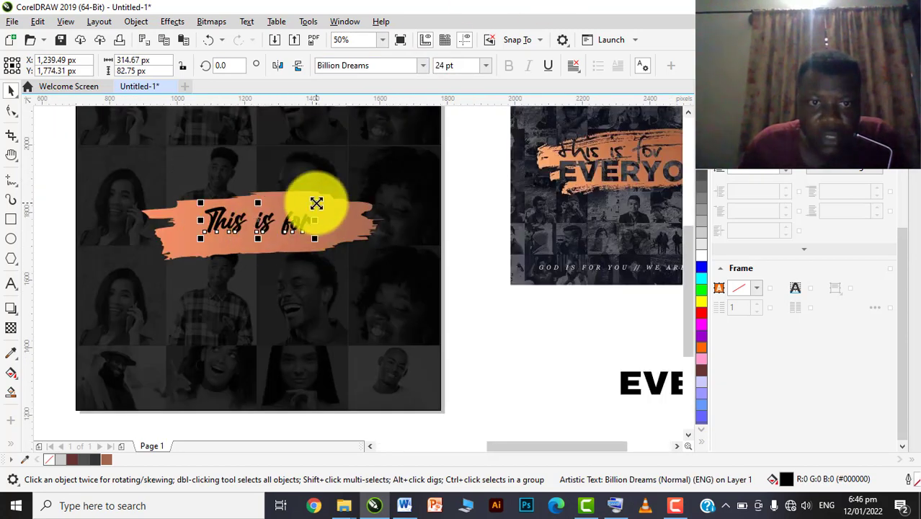
drag(317, 203, 339, 191)
- Compare the title with the reference flyer and shift the "This is for" text slightly up and left on the brush stroke
scroll(205, 214, down, 2)
scroll(372, 189, up, 2)
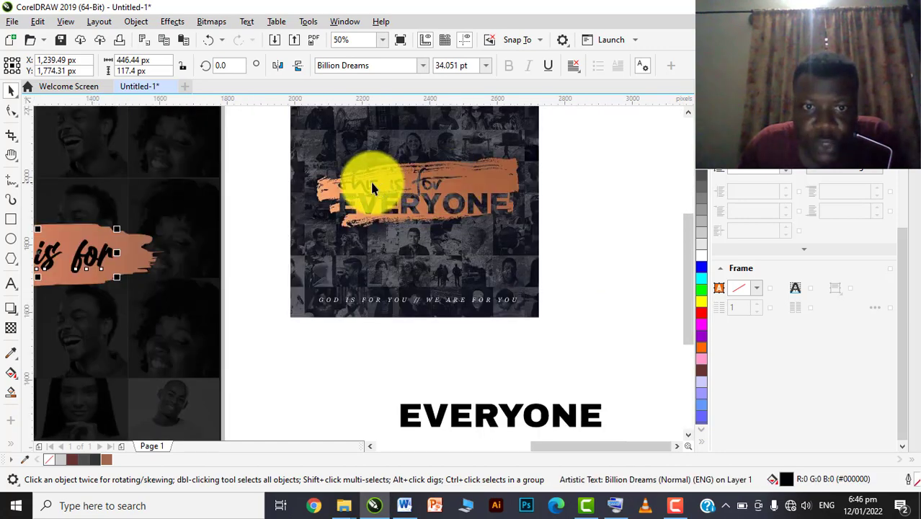
scroll(372, 189, up, 2)
scroll(393, 190, down, 1)
scroll(443, 189, down, 1)
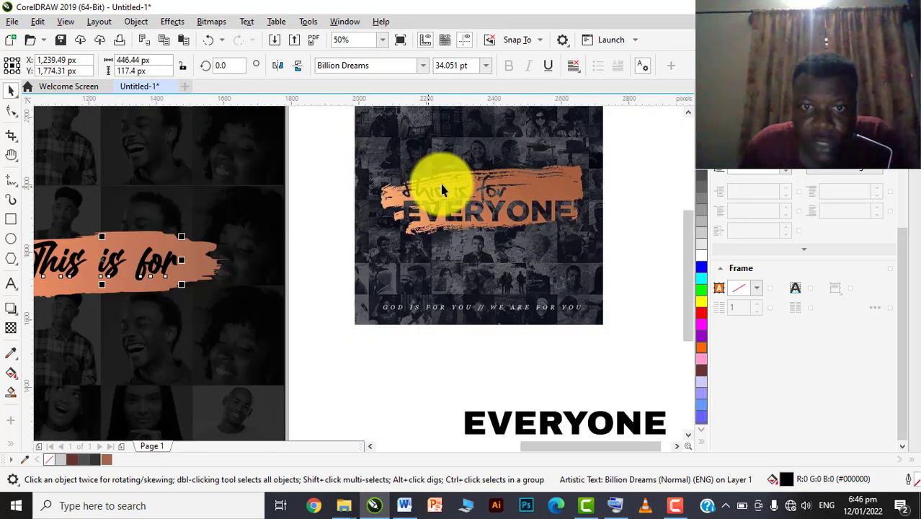
scroll(442, 189, down, 1)
scroll(292, 231, up, 1)
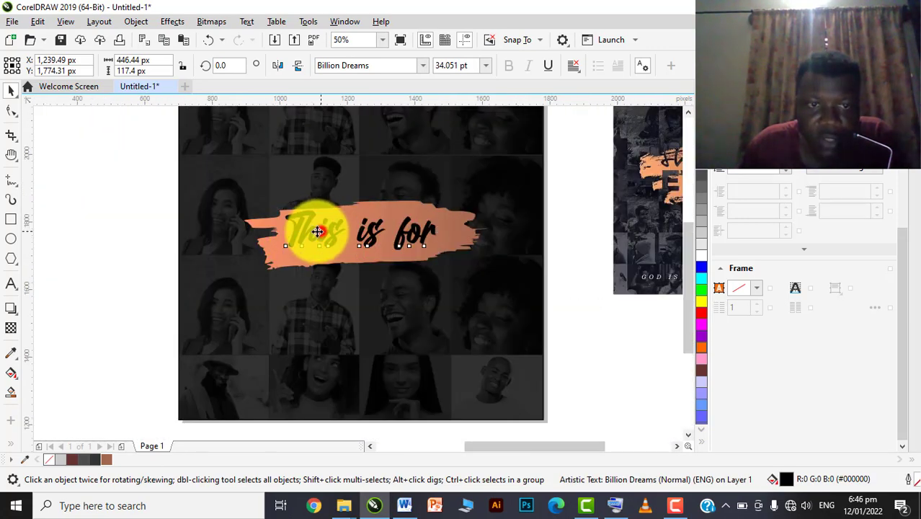
drag(317, 230, 309, 222)
scroll(364, 225, up, 1)
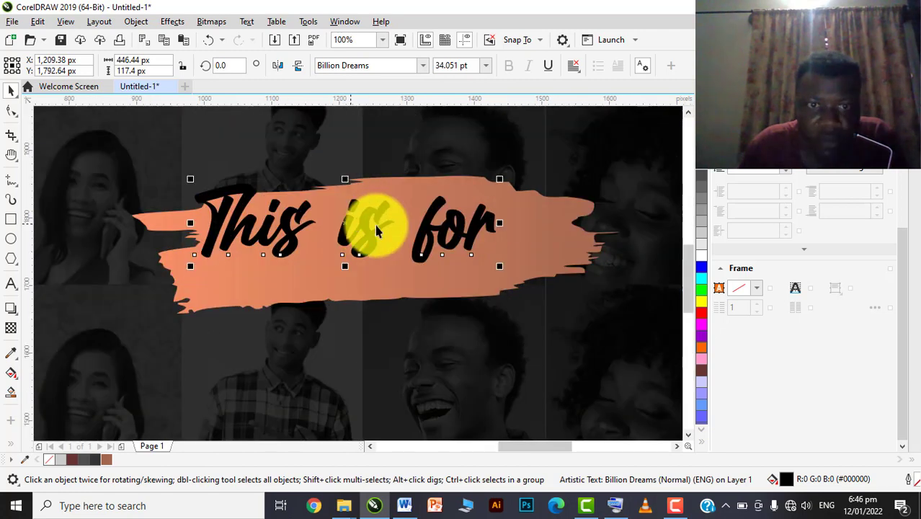
- Fill the "This is for" text with white and shrink it to about 26 pt across the brush stroke's upper edge
click(701, 255)
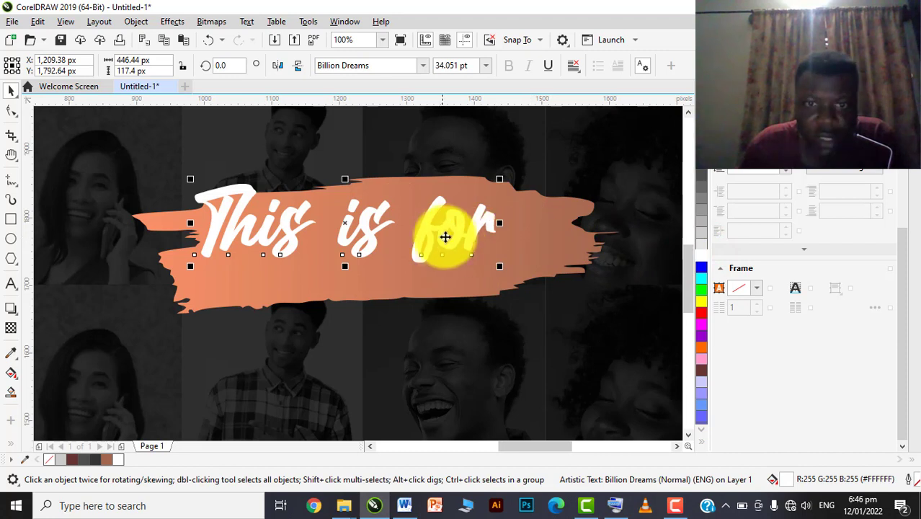
drag(445, 237, 443, 214)
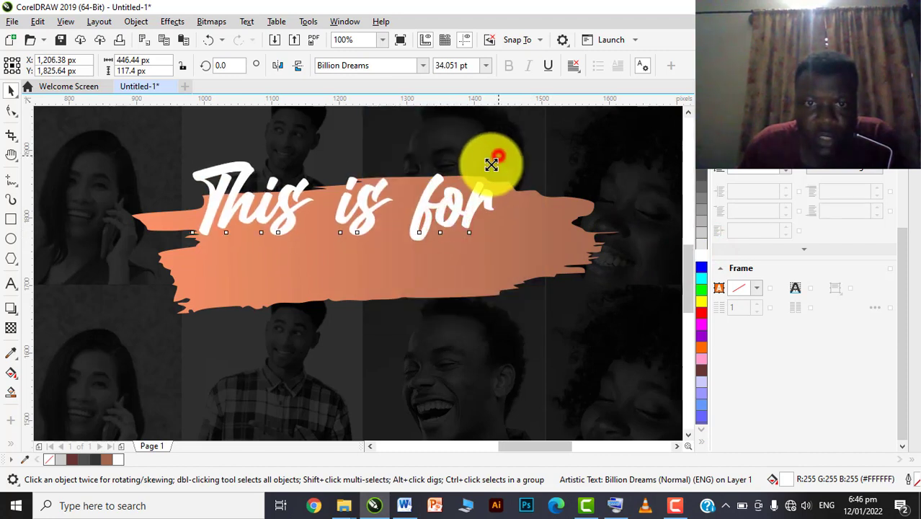
mouse_move(490, 164)
mouse_down()
mouse_move(436, 173)
mouse_move(463, 165)
mouse_up()
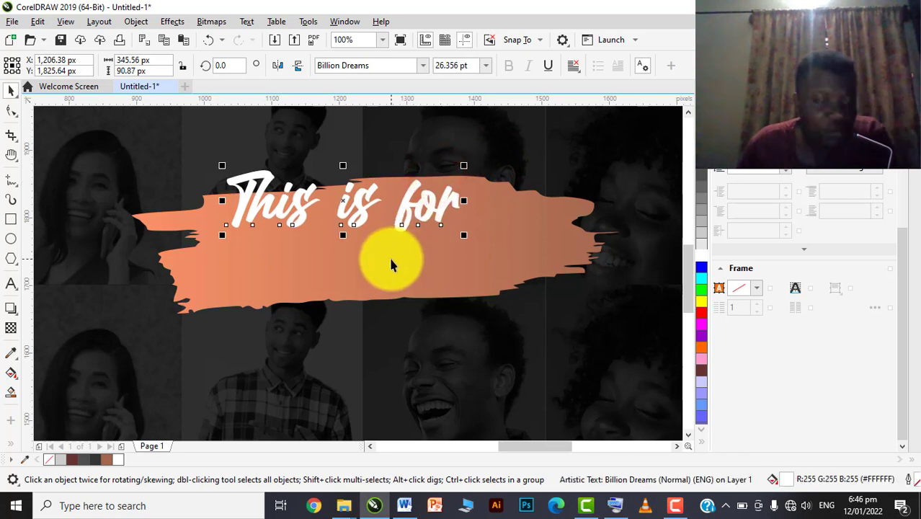
- Trim the "This is for" text out of the brush stroke and move the leftover white text to the flyer's upper right
shift+click(394, 286)
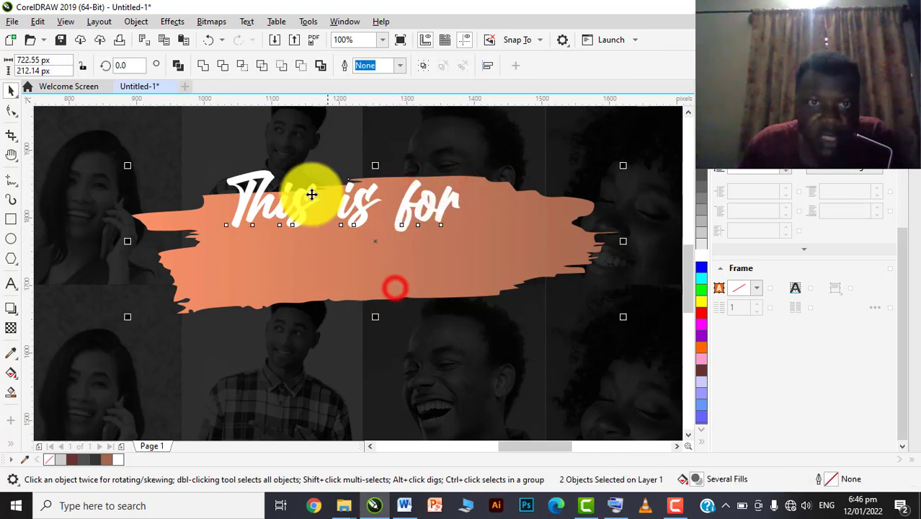
click(231, 68)
click(294, 146)
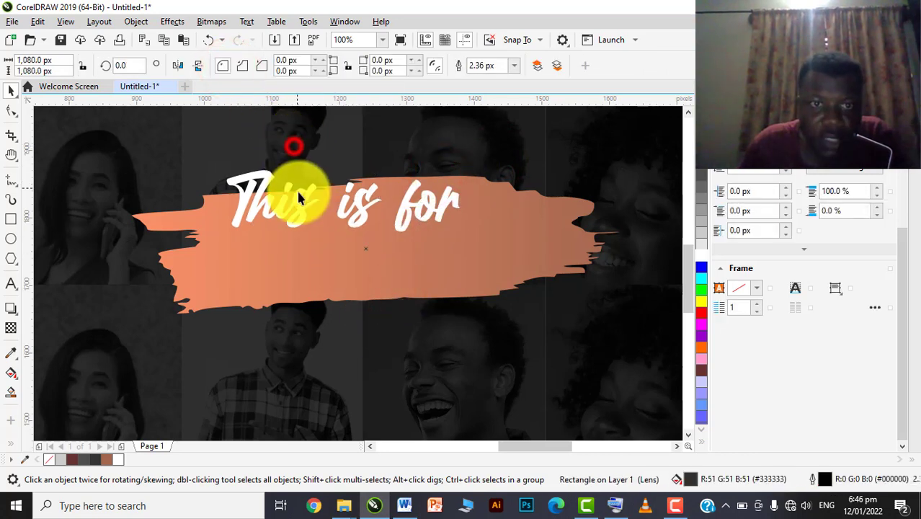
mouse_move(299, 195)
mouse_down()
mouse_move(318, 266)
mouse_move(362, 338)
mouse_up()
scroll(356, 237, down, 2)
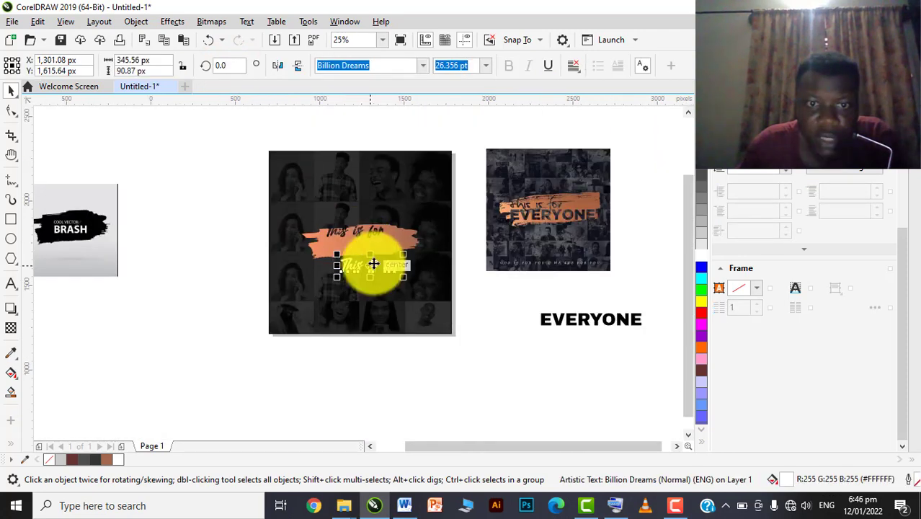
drag(373, 265, 408, 175)
- Move the "EVERYONE" text onto the lower part of the brush stroke, beneath the "This is for" cutout
drag(583, 324, 359, 257)
scroll(360, 257, up, 2)
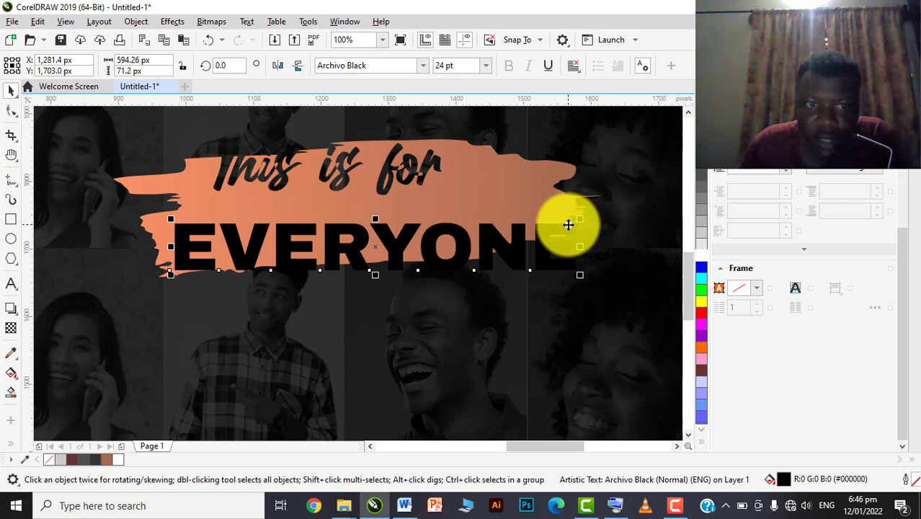
drag(568, 225, 542, 218)
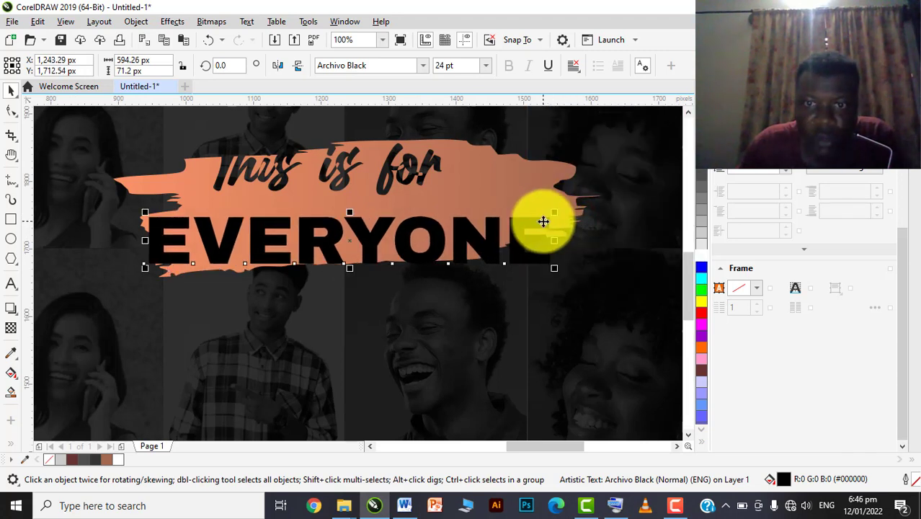
click(533, 224)
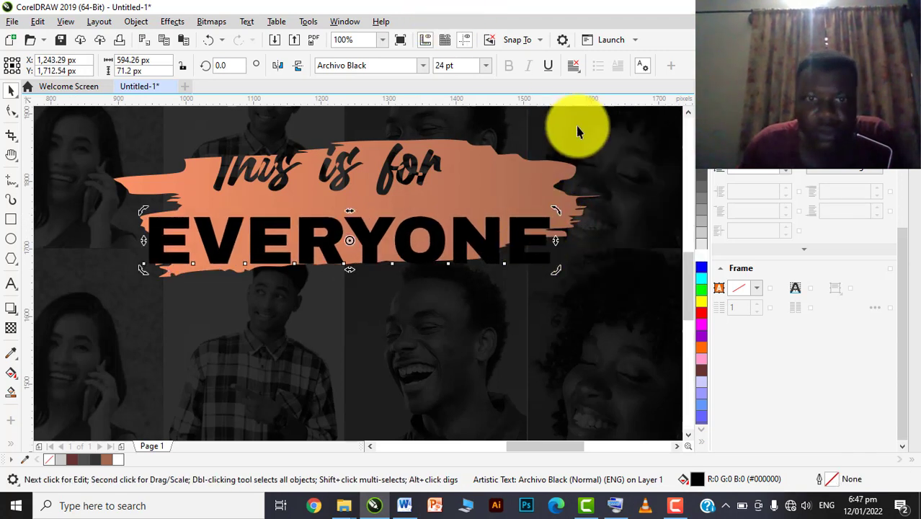
- Trim the "EVERYONE" text out of the brush stroke and move both leftover texts to the flyer's lower right
shift+click(471, 172)
click(222, 64)
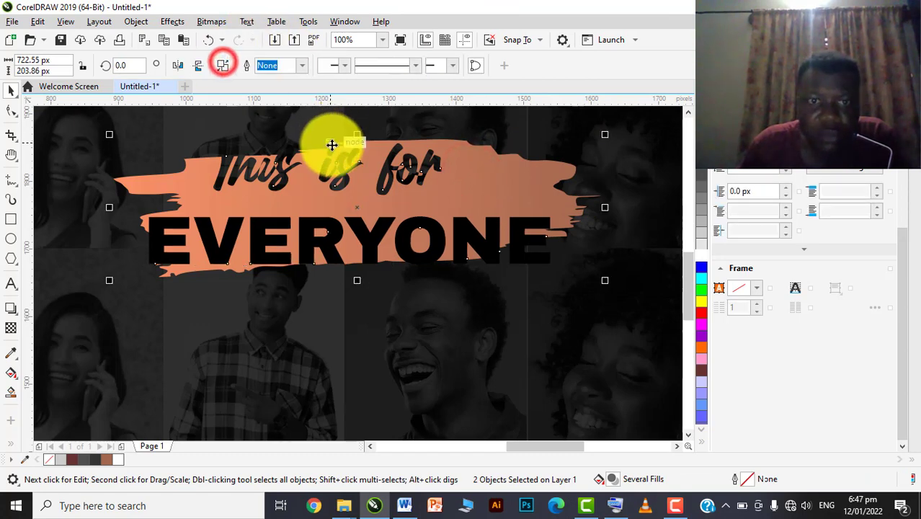
scroll(331, 147, down, 2)
click(487, 242)
scroll(388, 180, up, 1)
drag(357, 164, 411, 275)
scroll(401, 246, down, 1)
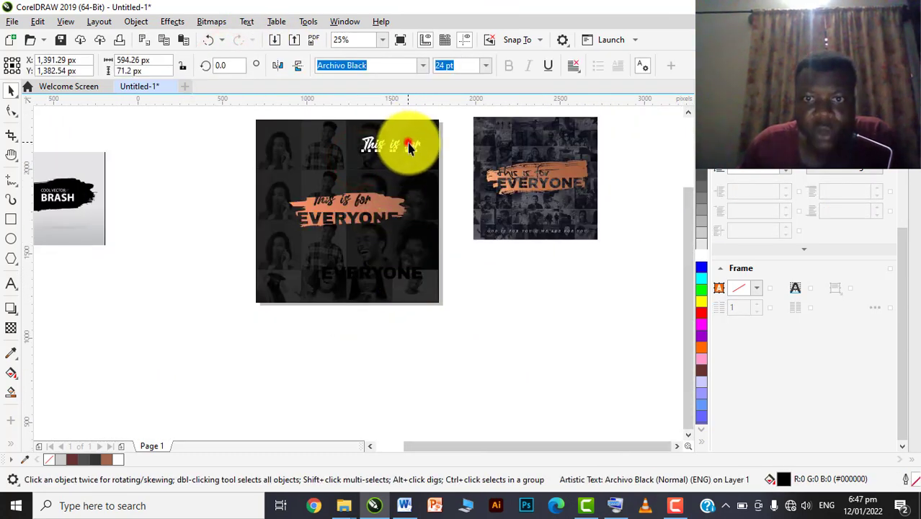
drag(409, 146, 434, 287)
drag(490, 264, 302, 319)
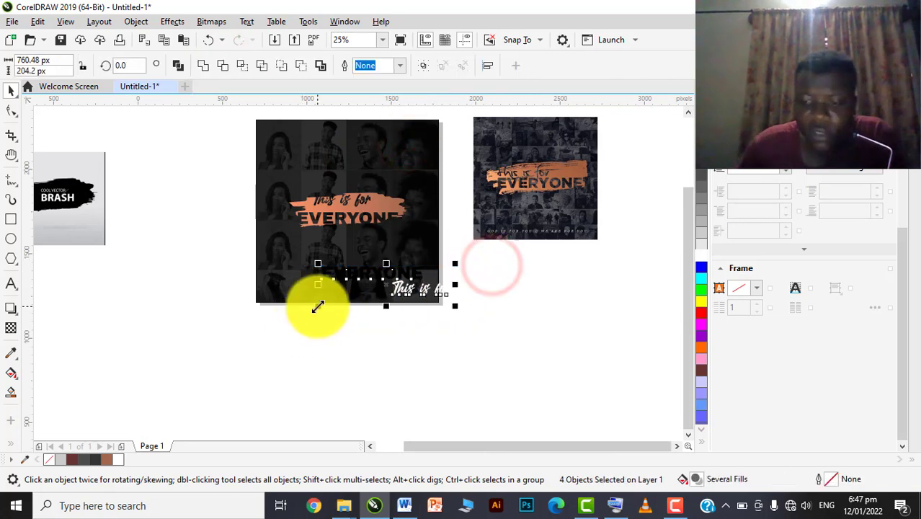
key(Delete)
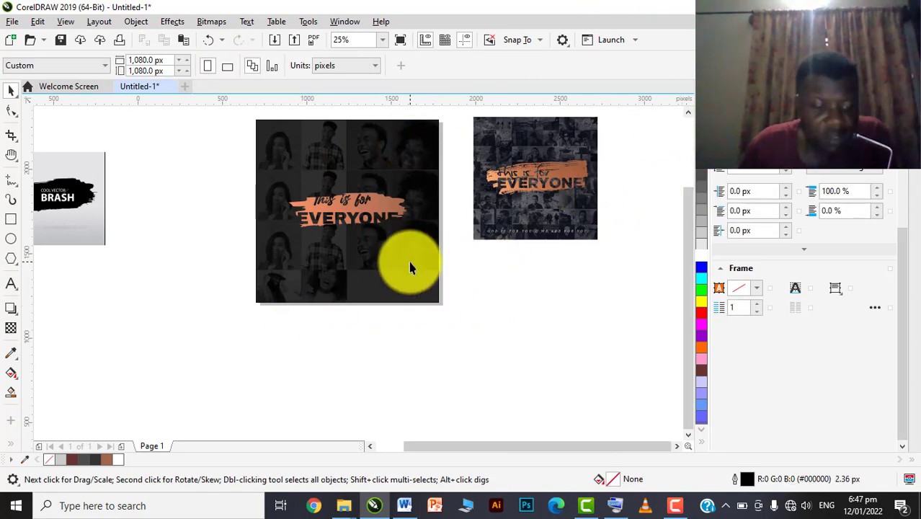
key(ctrl+z)
click(558, 302)
- Move the leftover "This is for" text below the flyer and delete the leftover black "EVERYONE" text
click(426, 288)
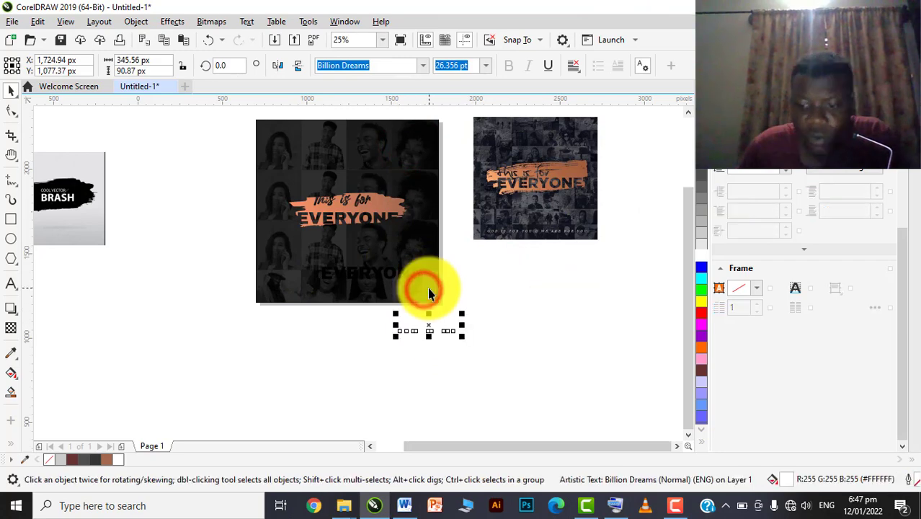
click(402, 275)
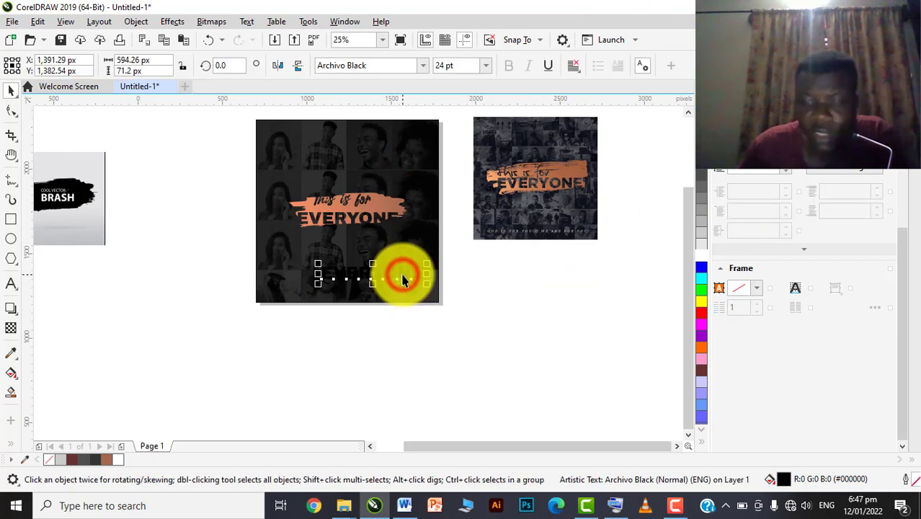
key(Delete)
- Compare the cut-out title on the flyer with the reference flyer's title and its tagline along the bottom
scroll(525, 246, up, 2)
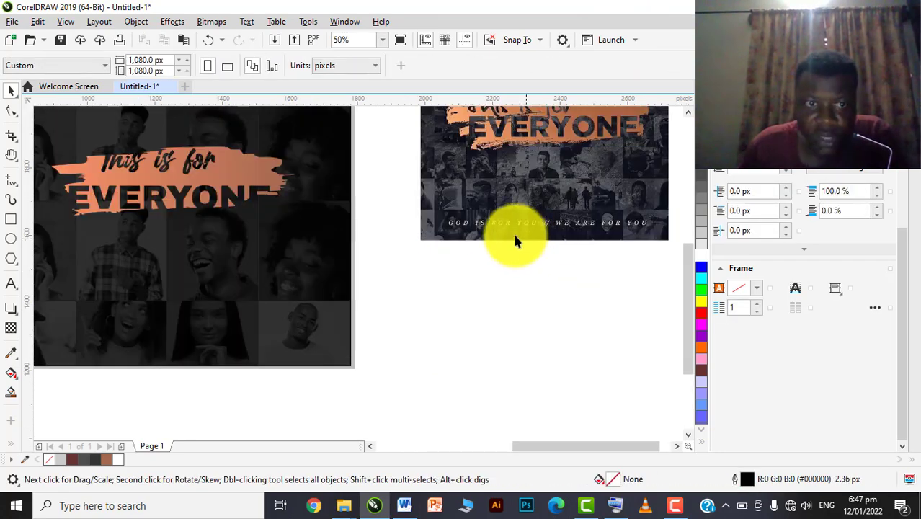
scroll(514, 240, down, 3)
scroll(528, 230, up, 3)
scroll(516, 229, down, 2)
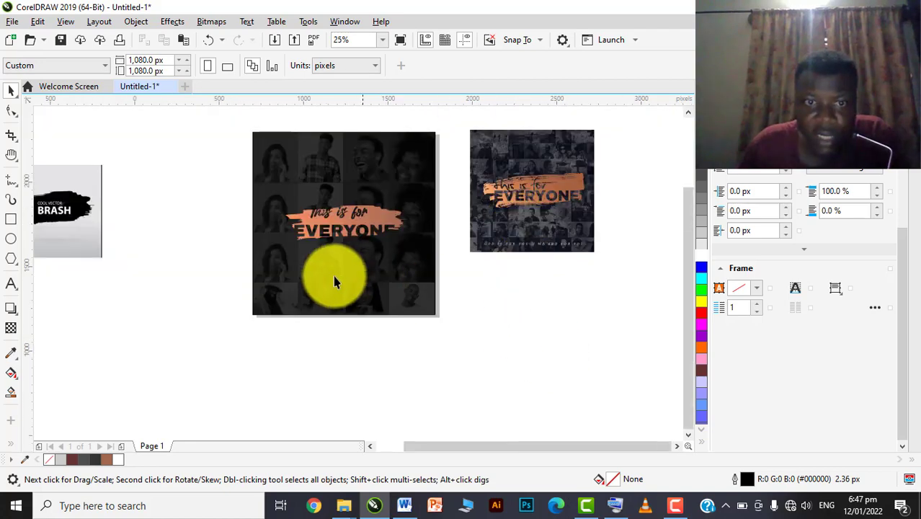
scroll(360, 238, up, 2)
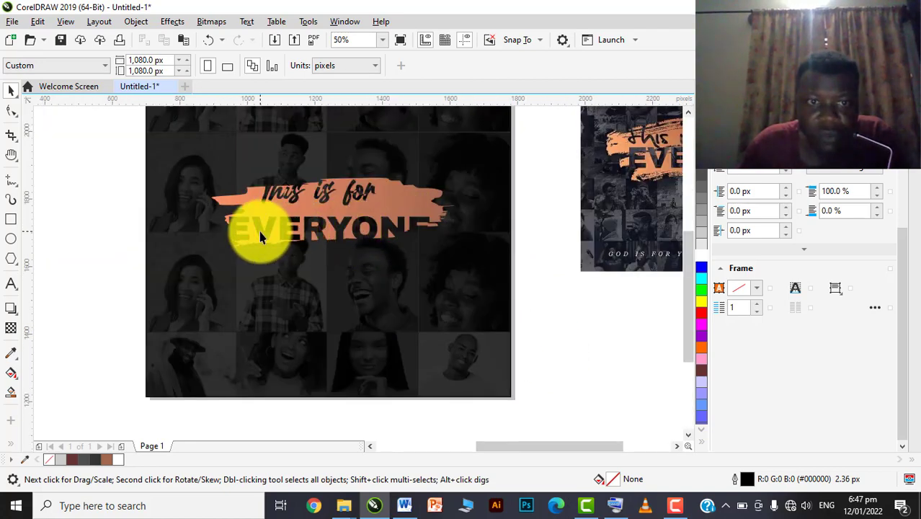
scroll(257, 235, down, 2)
scroll(312, 231, up, 2)
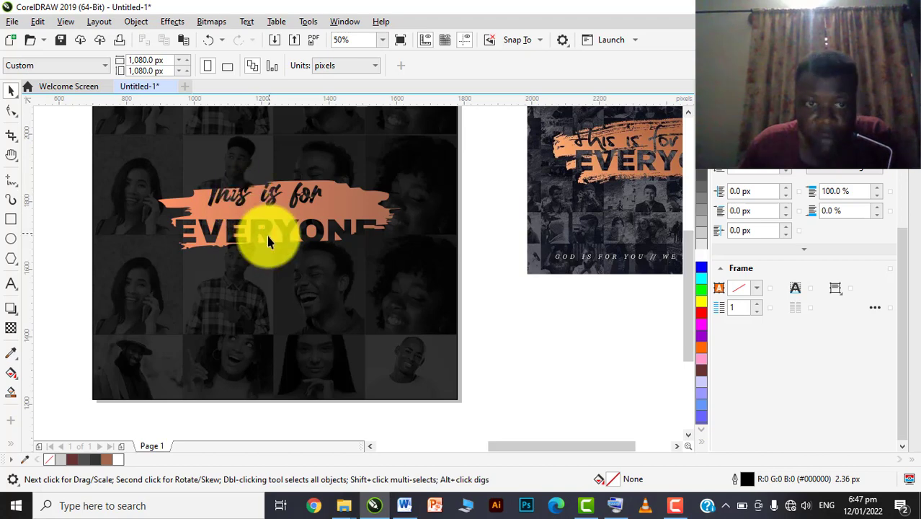
scroll(268, 243, down, 2)
scroll(477, 251, up, 2)
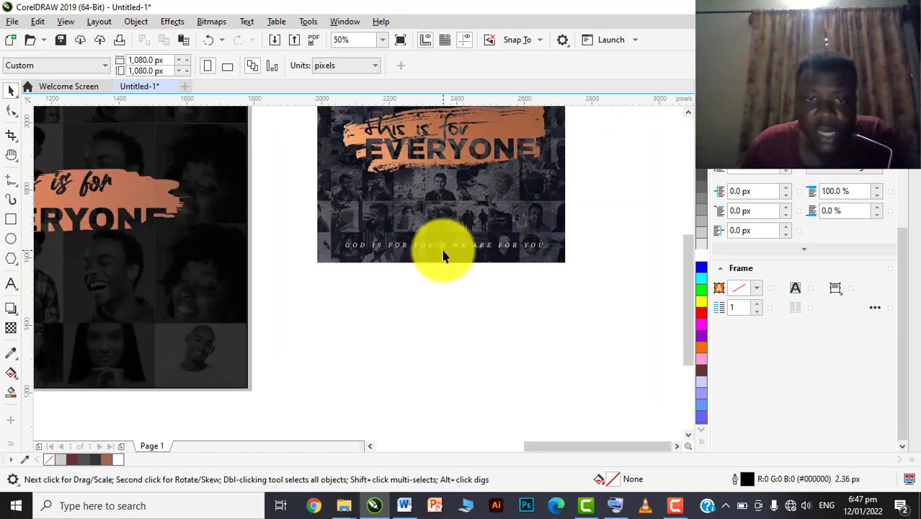
scroll(497, 245, down, 2)
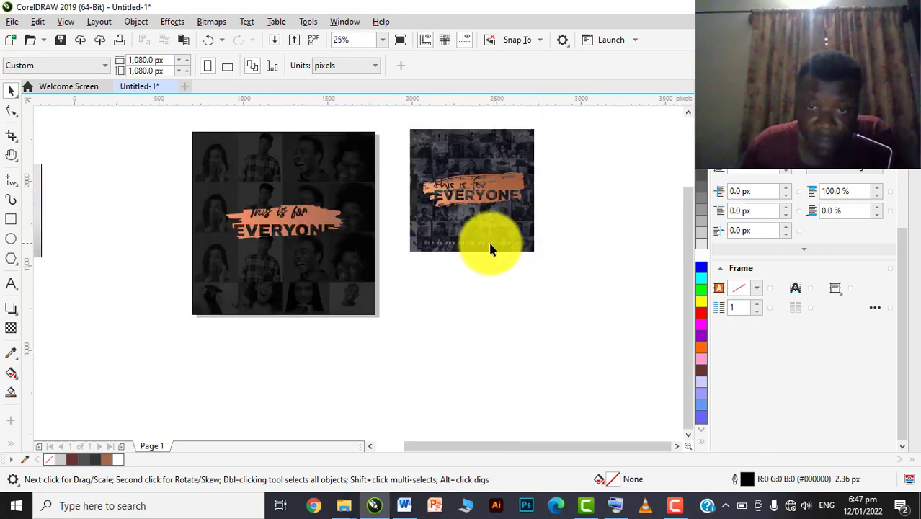
scroll(505, 249, up, 2)
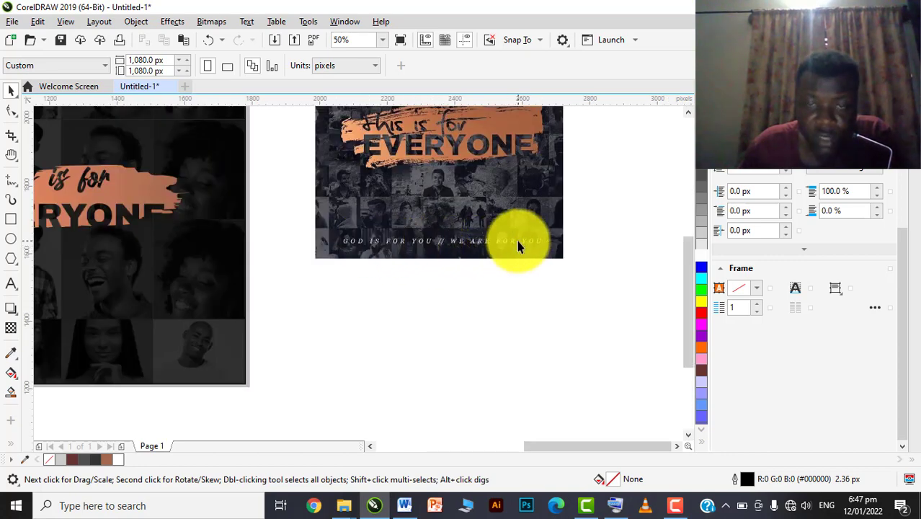
scroll(499, 246, down, 2)
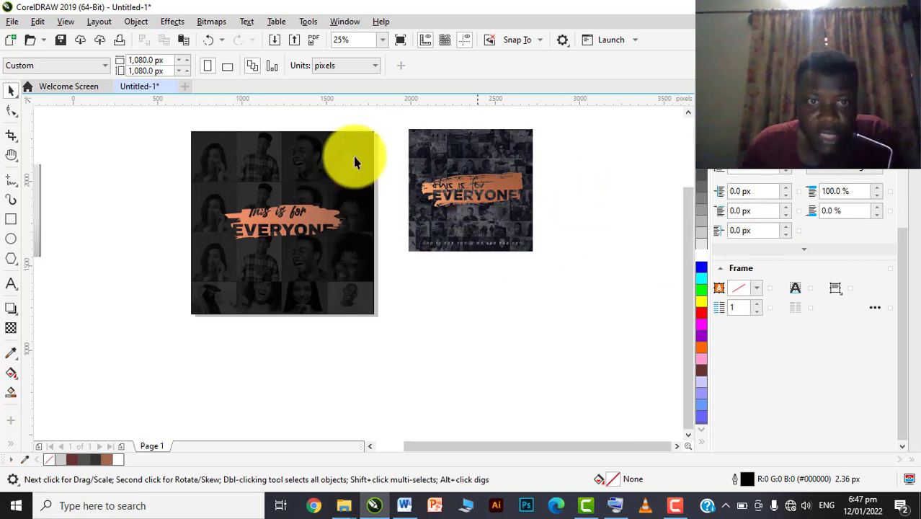
- Delete the brush source image and the reference flyer image beside the page
scroll(388, 193, down, 2)
click(238, 193)
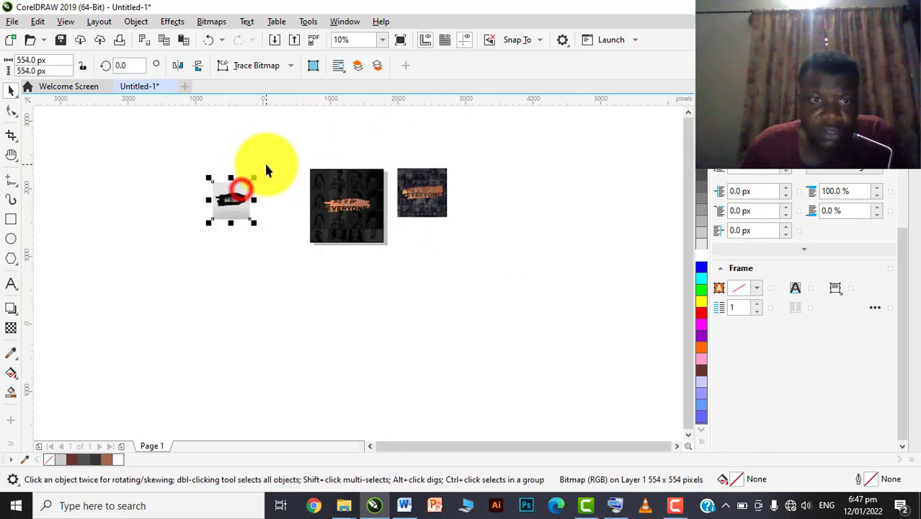
key(Delete)
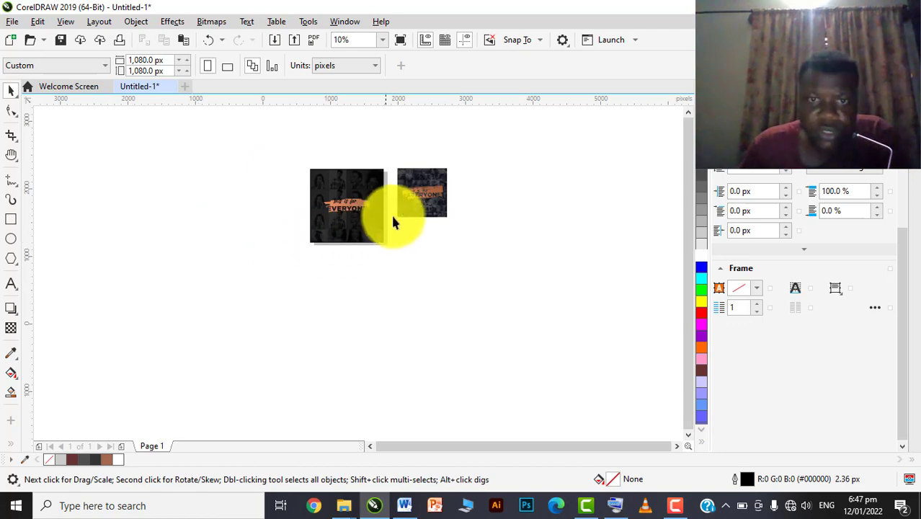
click(412, 204)
key(Delete)
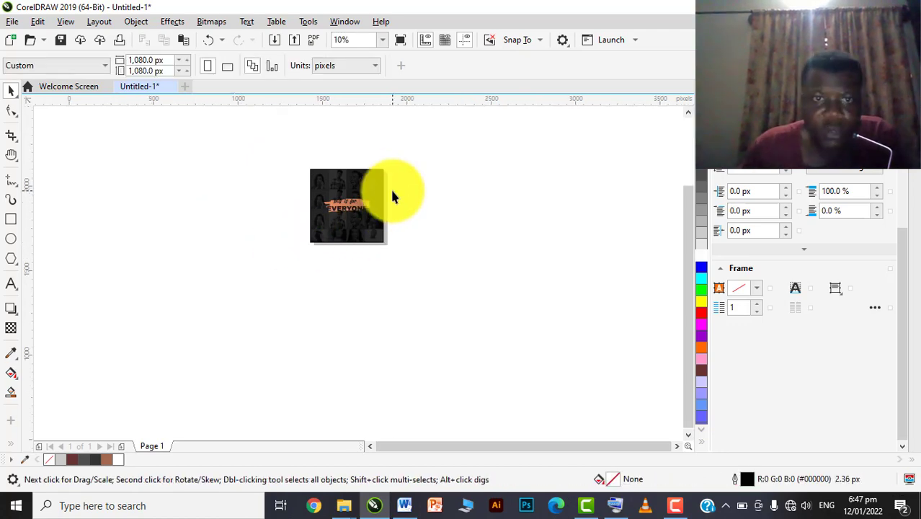
scroll(375, 191, up, 3)
scroll(318, 185, down, 1)
click(15, 23)
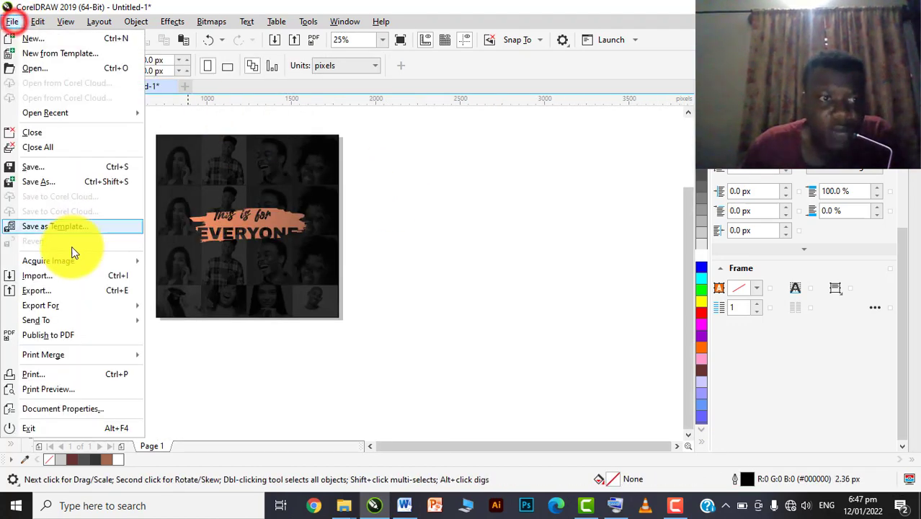
click(41, 305)
click(173, 322)
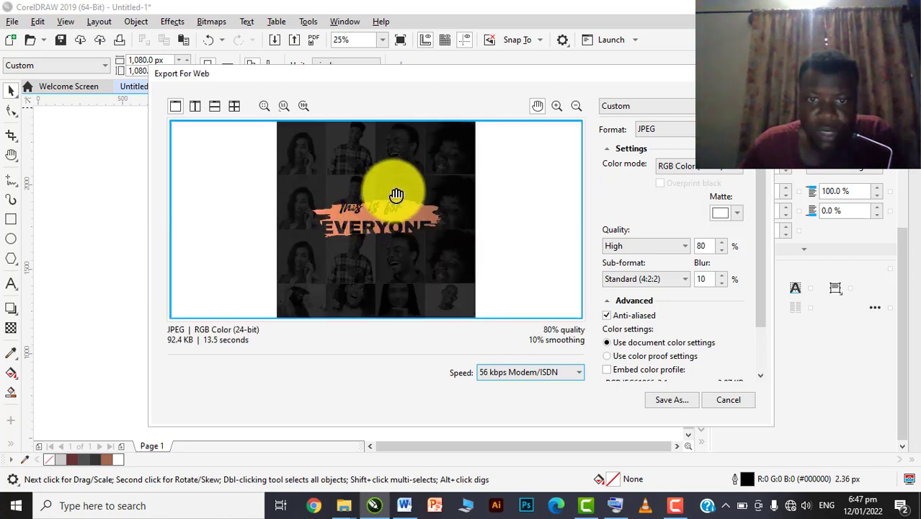
click(728, 399)
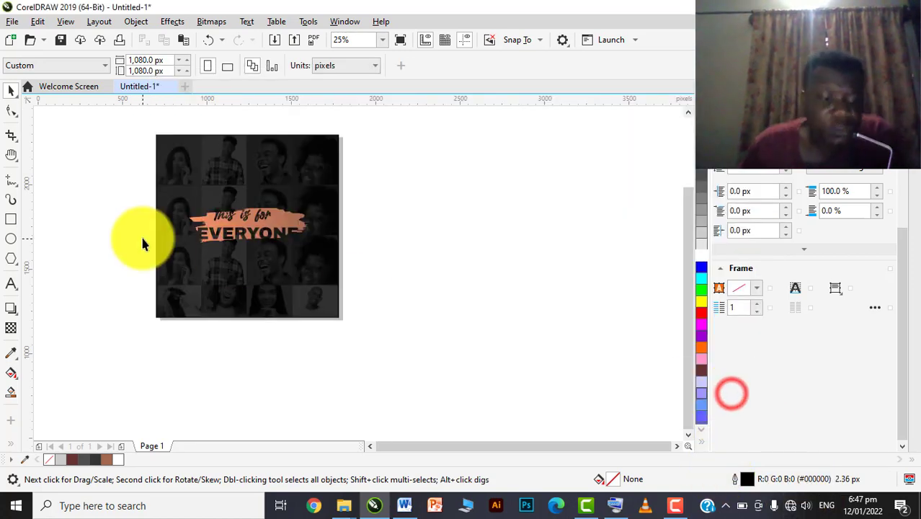
- Restore the deleted reference flyer image beside the page
key(ctrl+v)
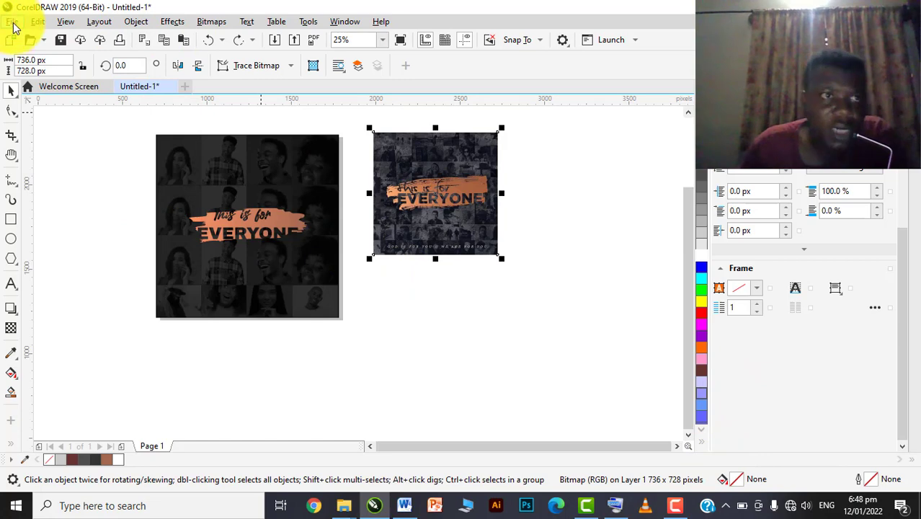
click(13, 22)
mouse_move(58, 321)
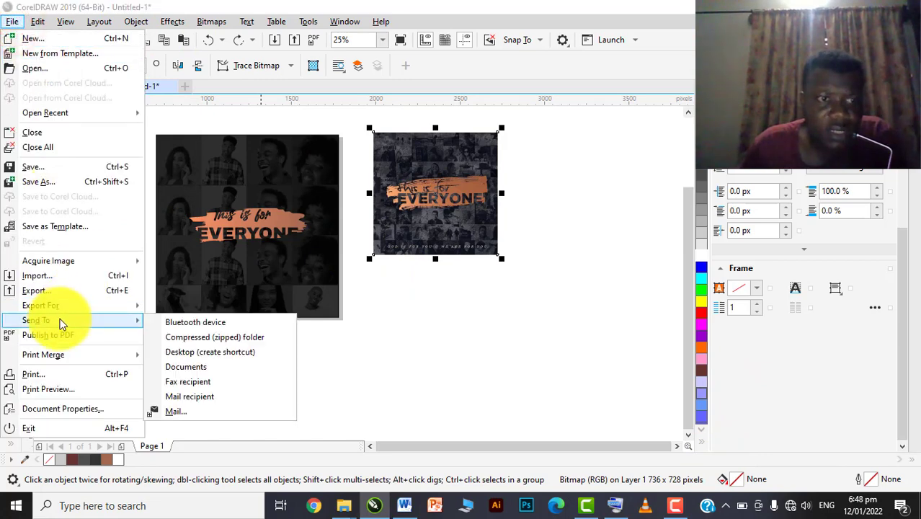
click(362, 365)
click(13, 23)
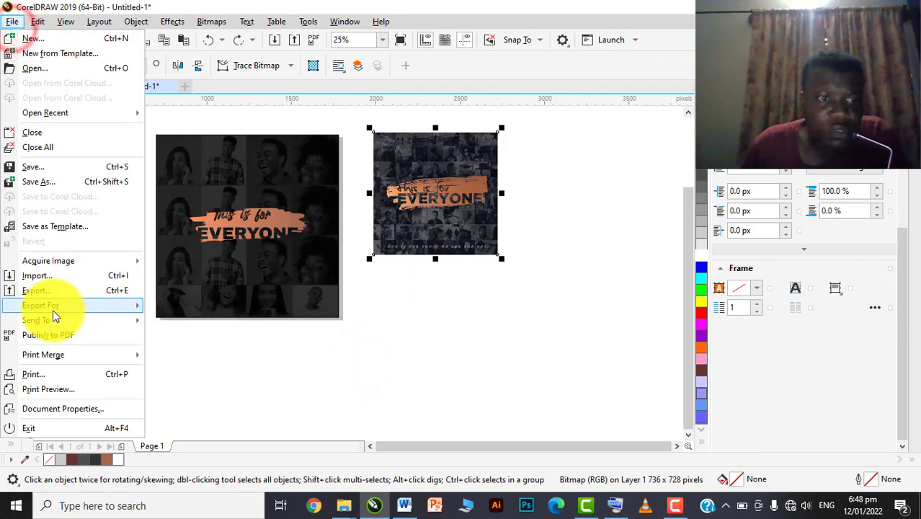
click(43, 291)
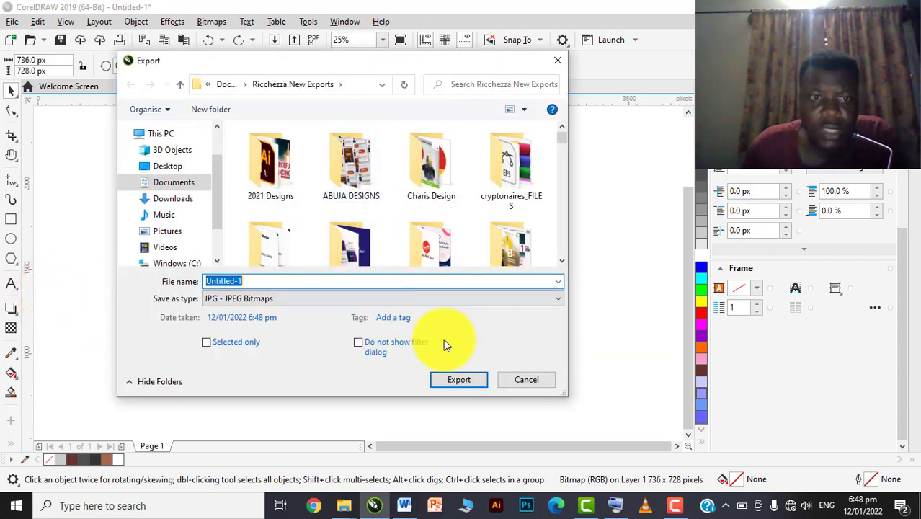
click(444, 379)
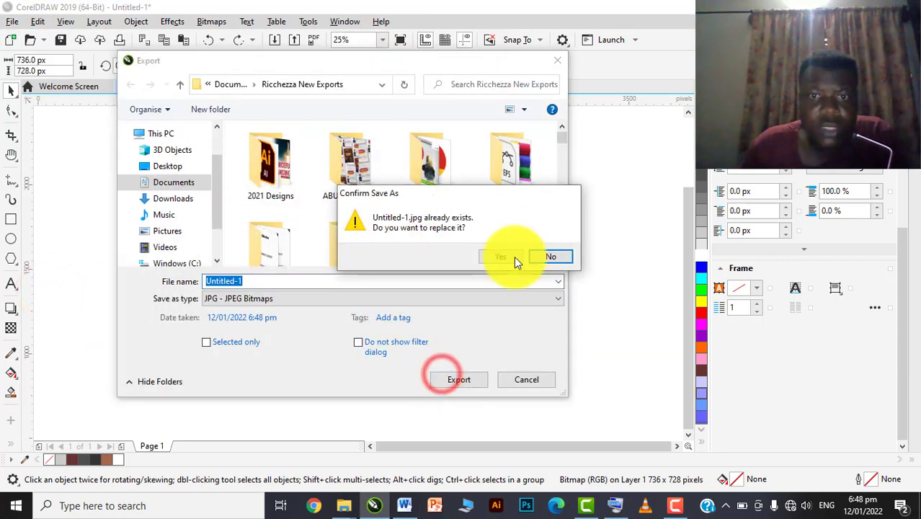
click(535, 253)
click(282, 284)
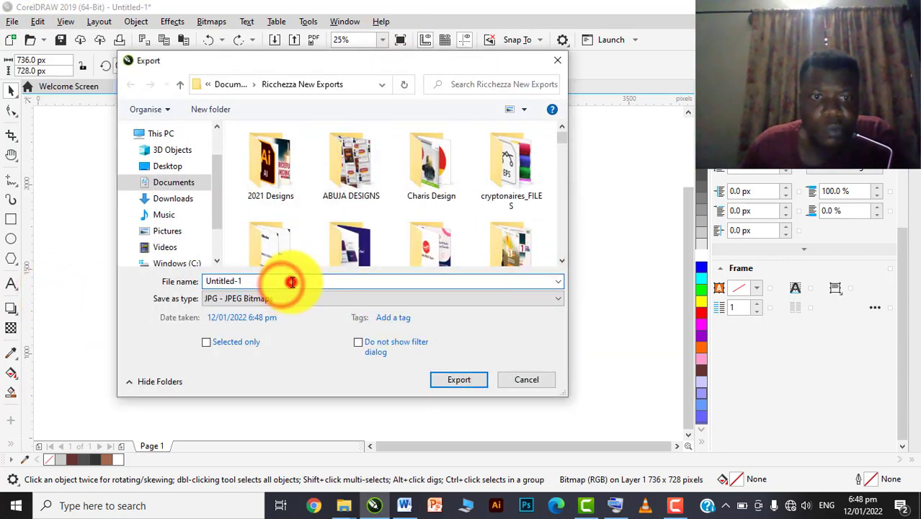
text(g)
click(432, 378)
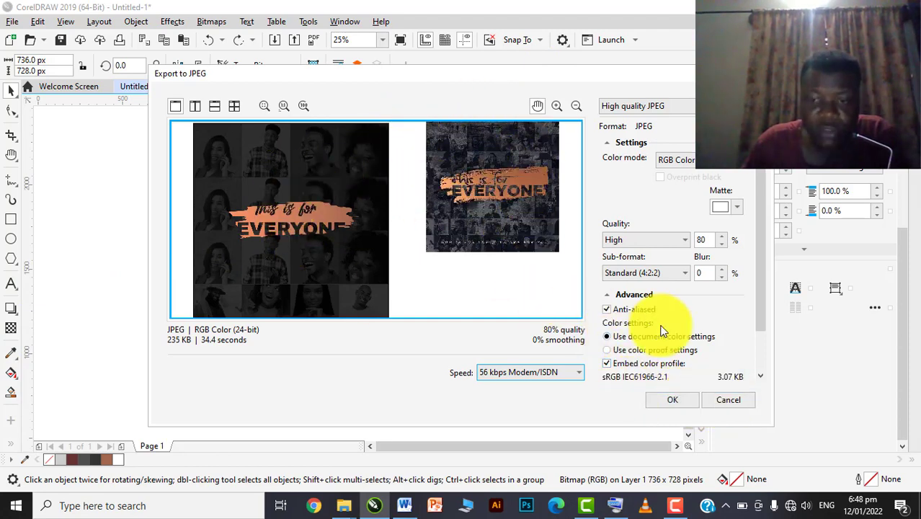
click(726, 397)
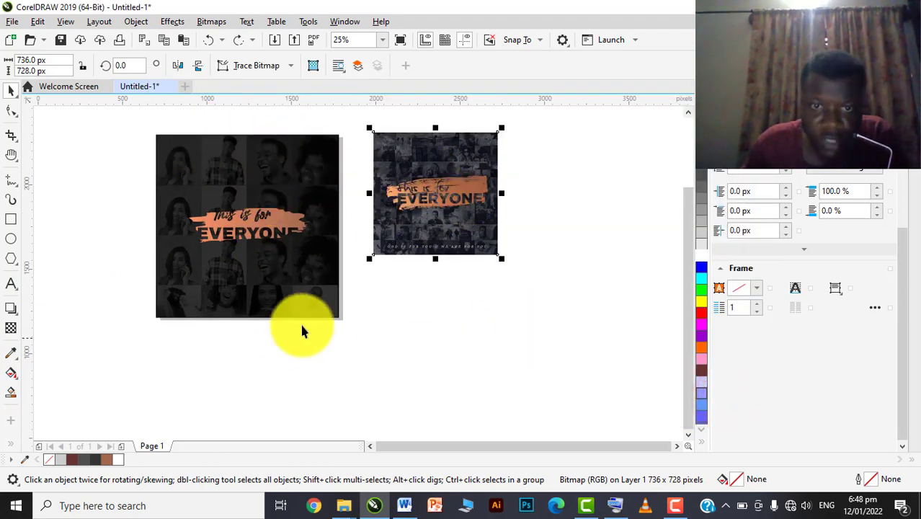
- Delete the reference flyer image beside the page so that only the recreated flyer is left
drag(427, 211, 456, 232)
key(Delete)
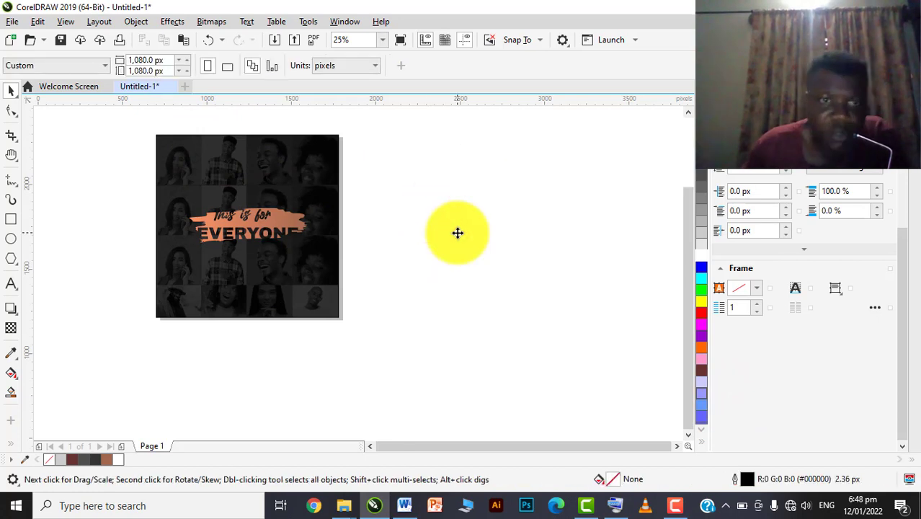